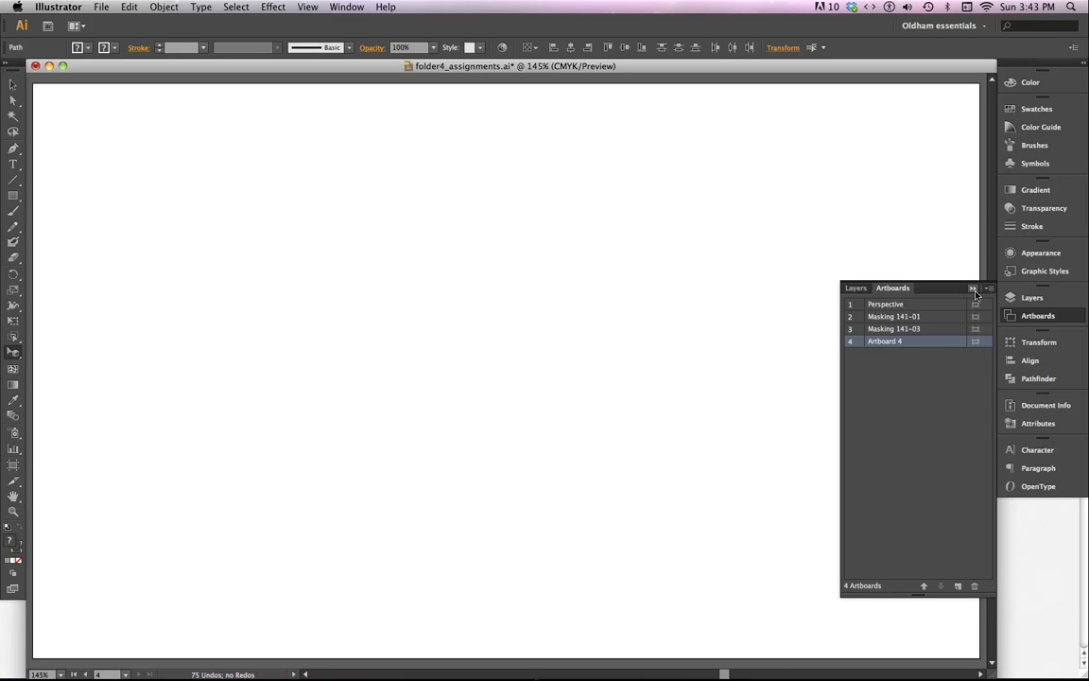
# - Collapse the floating Artboards panel and bring folder4_assignments.ai back up
pyautogui.click(973, 287)
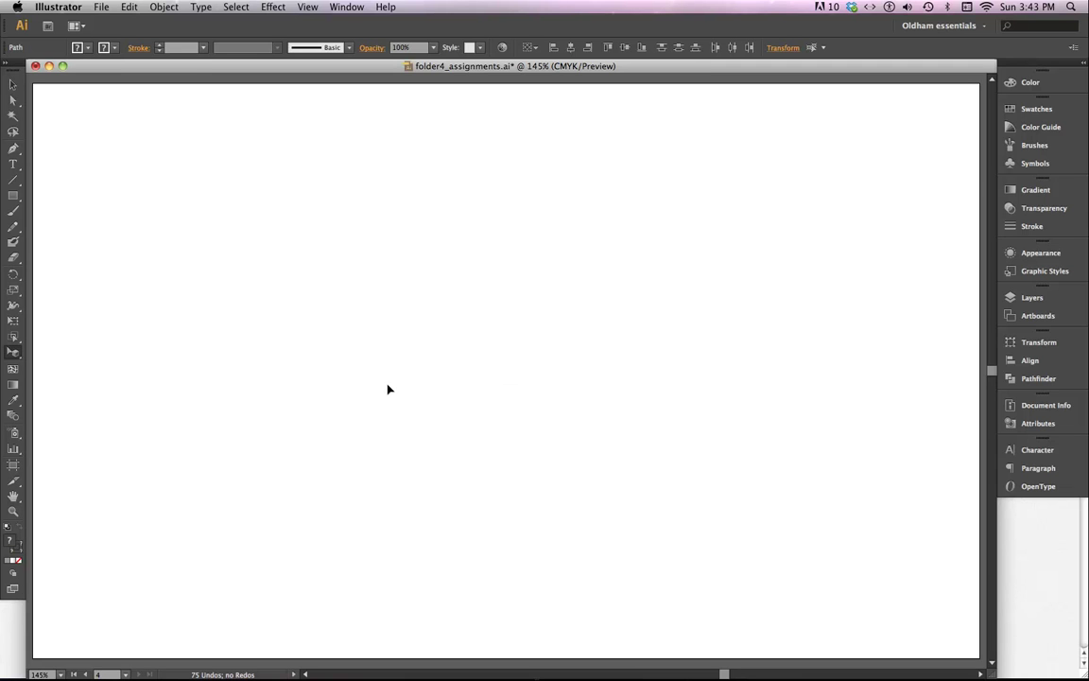
pyautogui.click(156, 8)
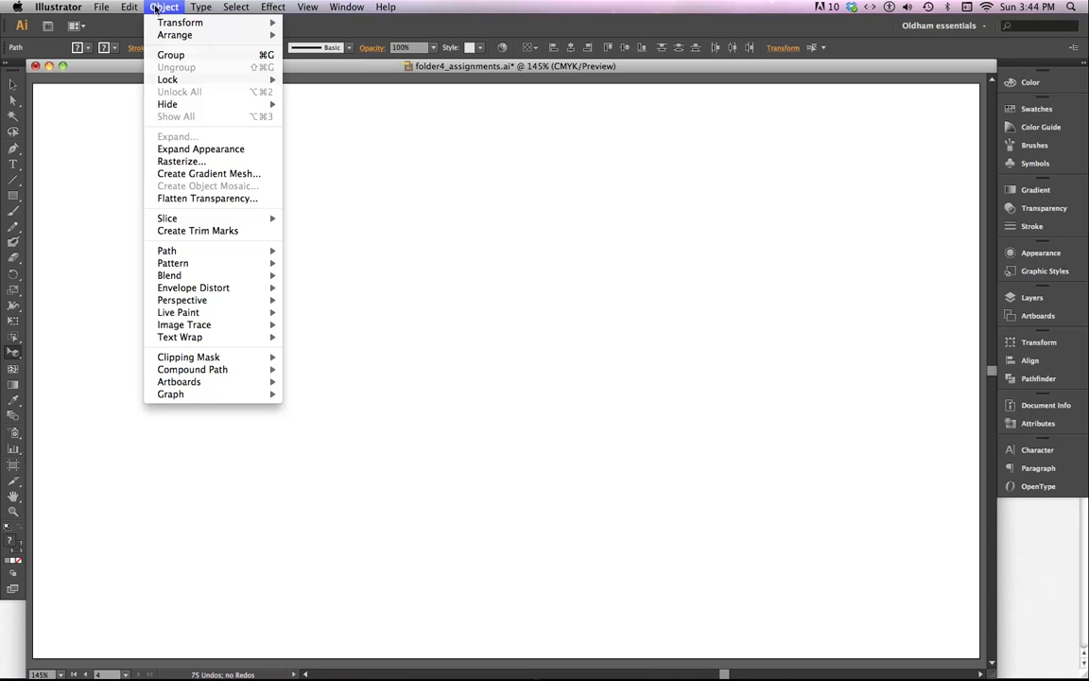
pyautogui.moveTo(118, 9)
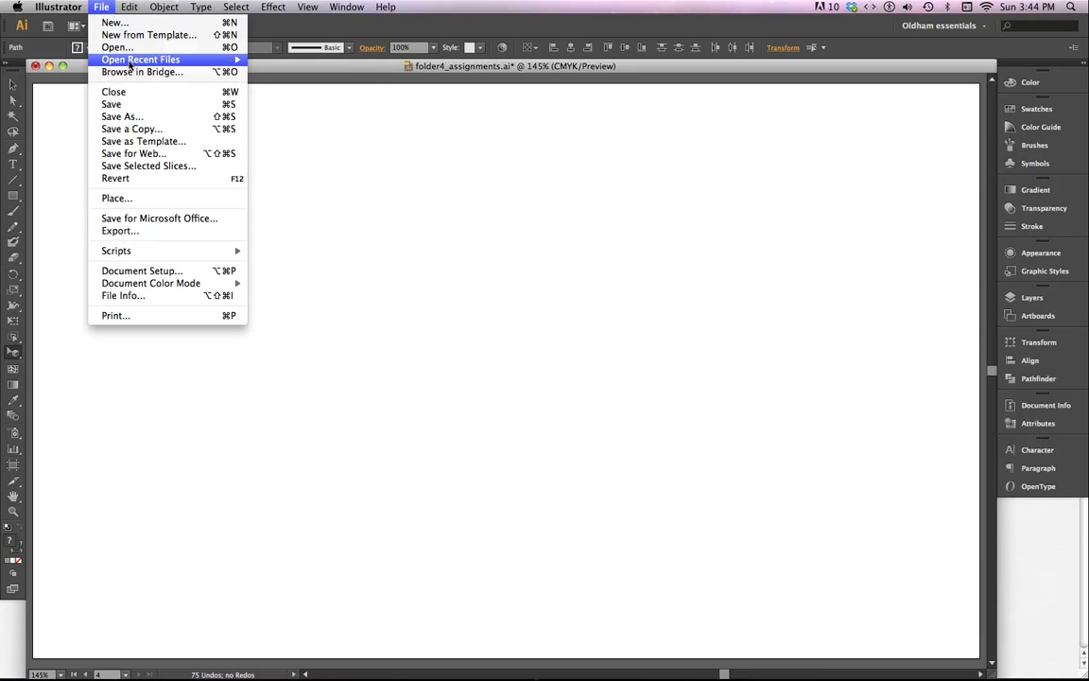
pyautogui.moveTo(129, 63)
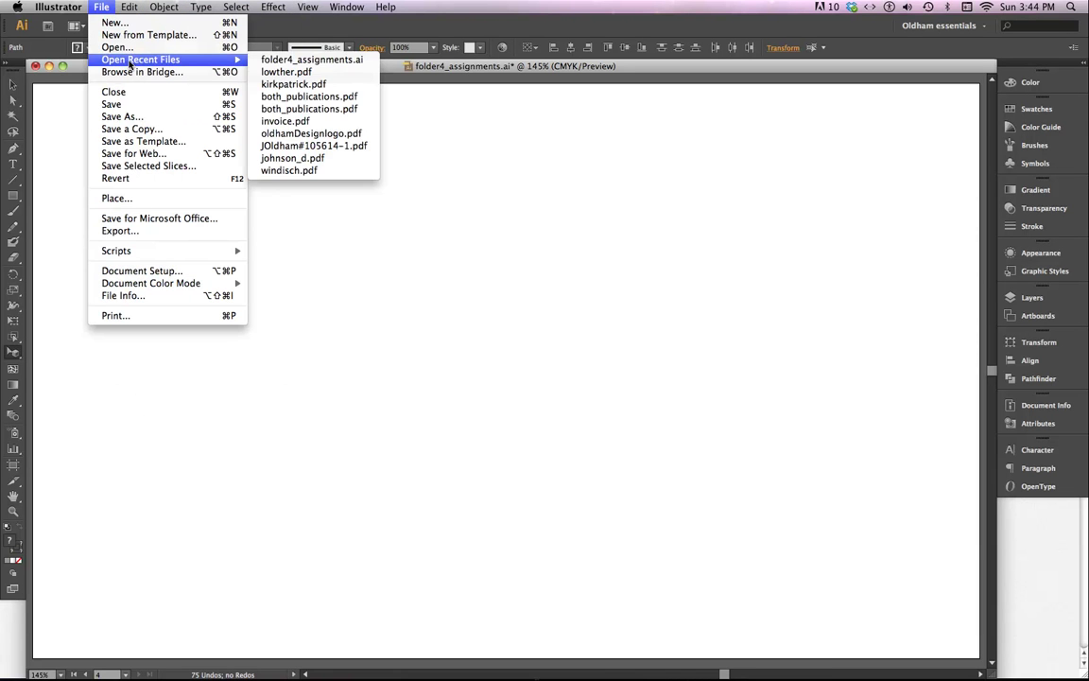
pyautogui.click(280, 61)
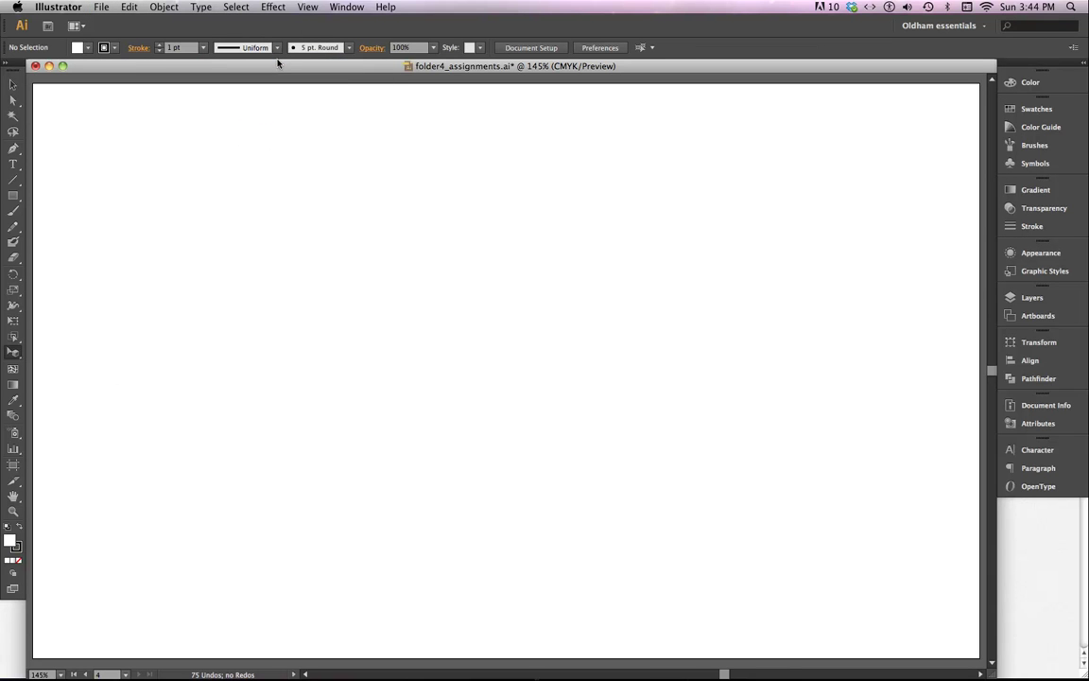
# - Open intermediate_processes_office.ai from the Desktop as a second document
pyautogui.click(98, 10)
pyautogui.click(113, 47)
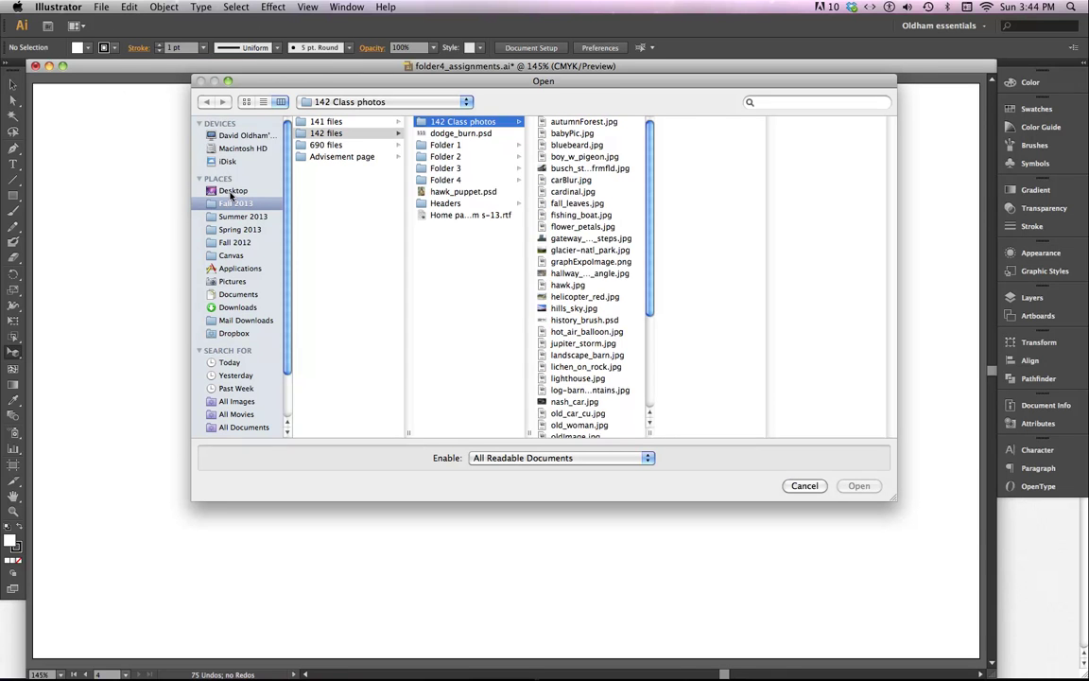
pyautogui.click(231, 191)
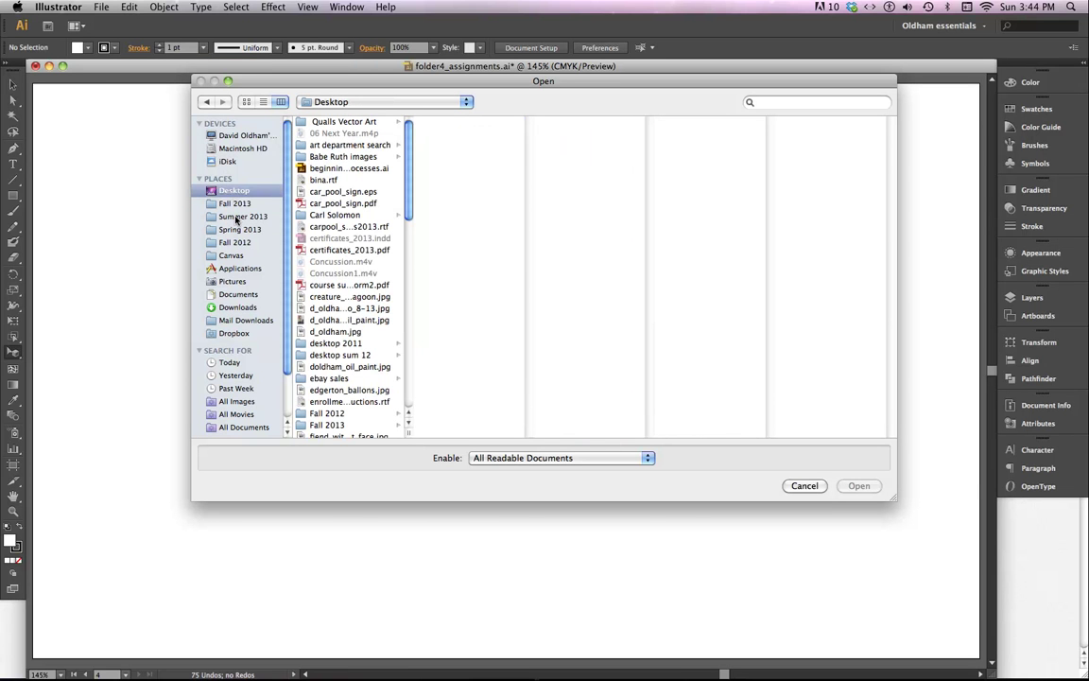
pyautogui.scroll(-10, 335, 310)
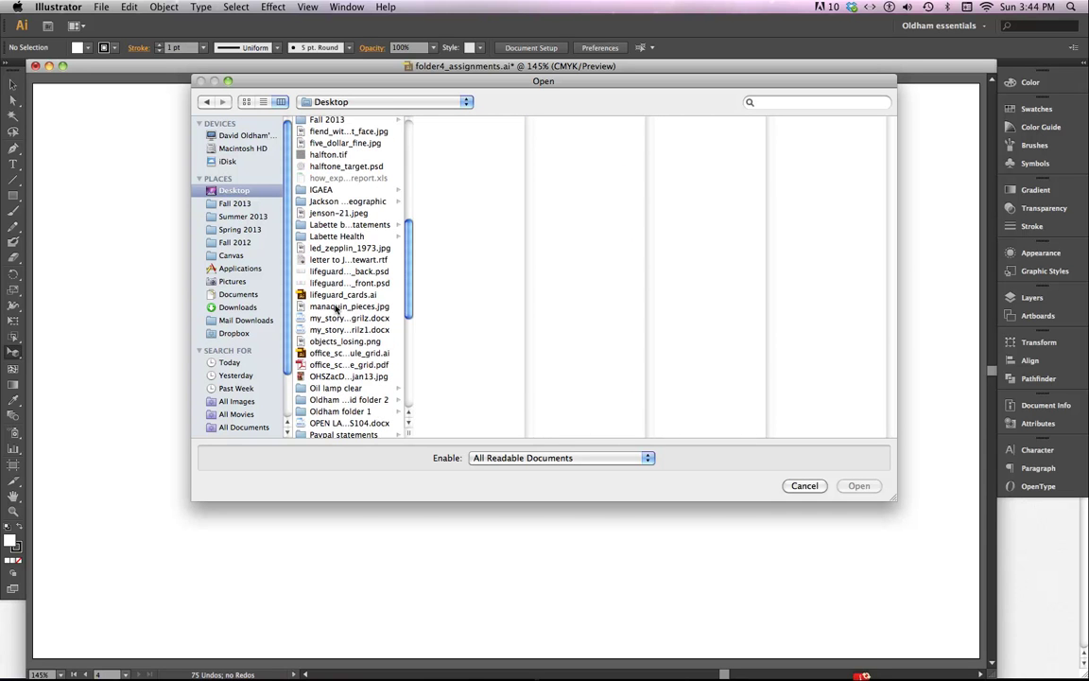
pyautogui.scroll(-10, 335, 310)
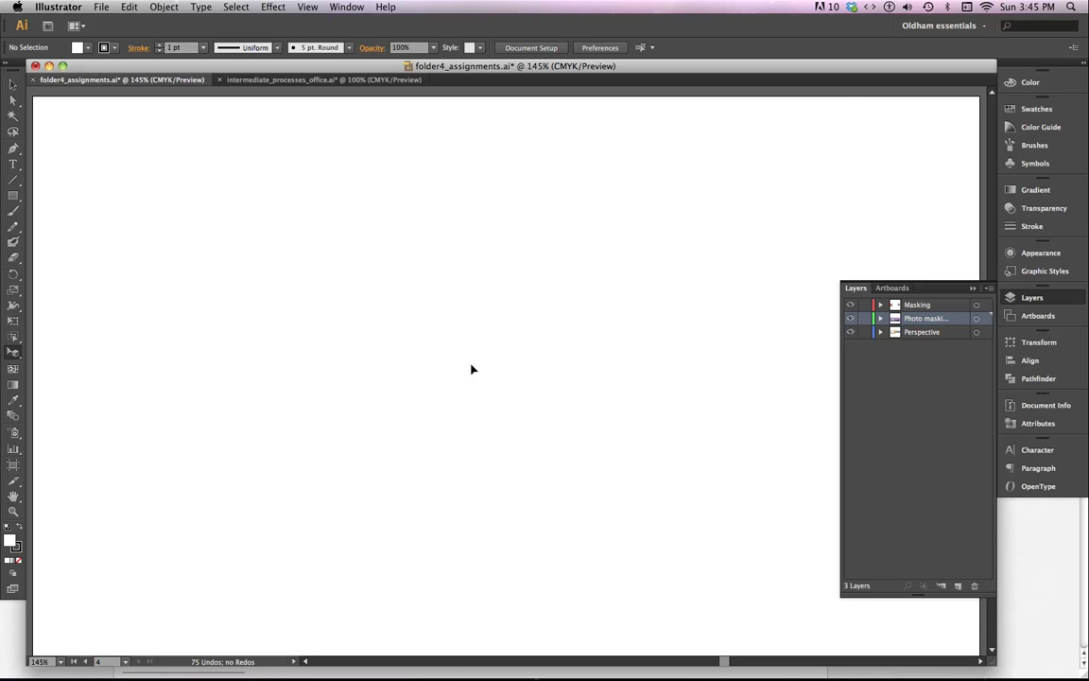
# - Paste the green leaf artwork with brown background, view at 100%, and deselect it
pyautogui.press('super+alt+3')
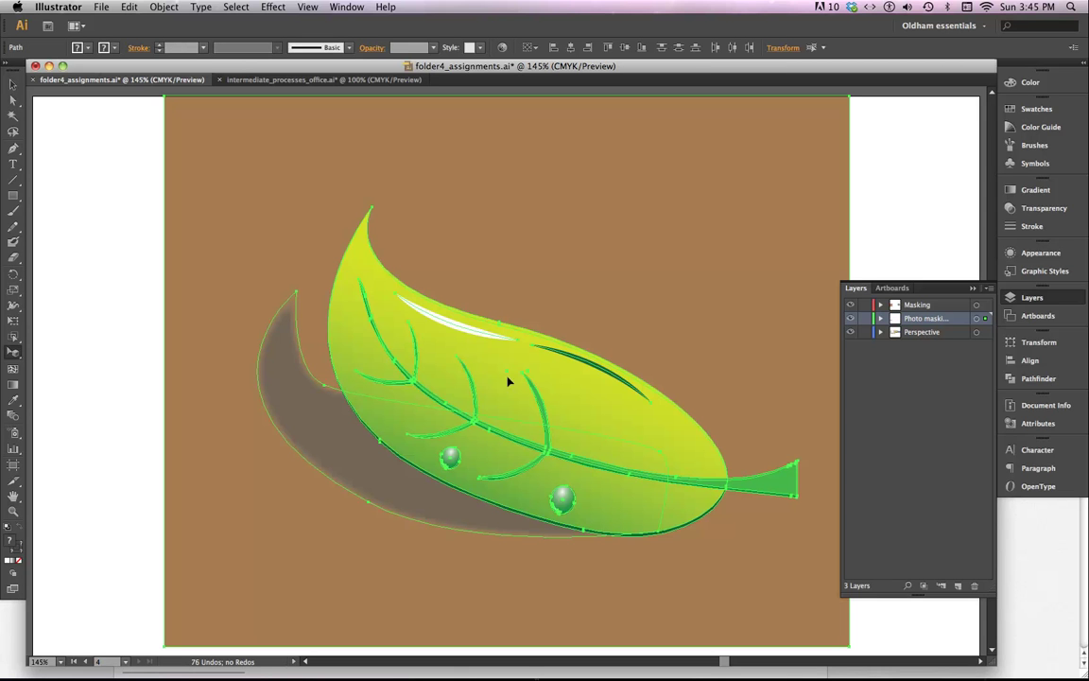
pyautogui.press('super+1')
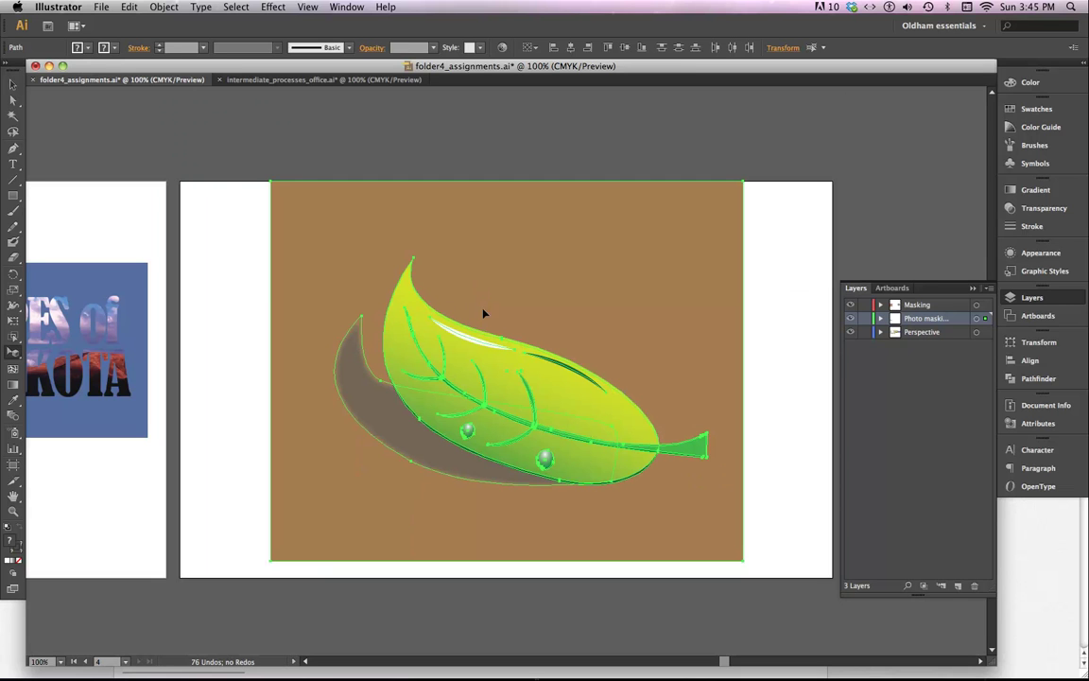
pyautogui.click(222, 276)
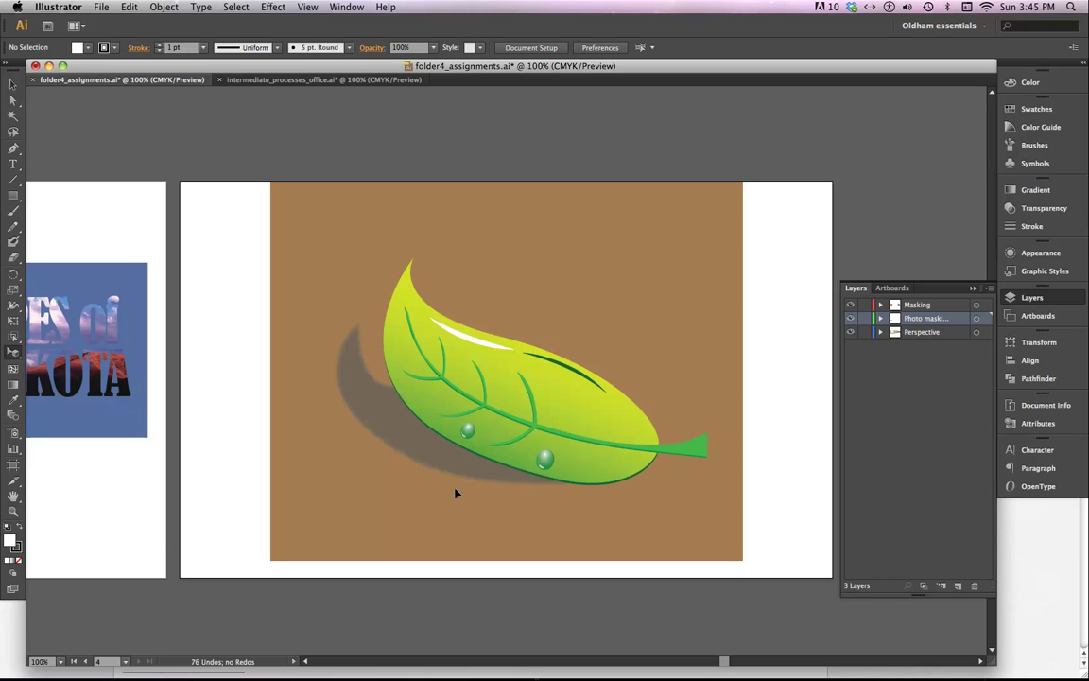
# - Draw a wide rectangle across the leaf and make it a clipping mask for the leaf artwork
pyautogui.click(11, 199)
pyautogui.moveTo(322, 318); pyautogui.dragTo(665, 478)
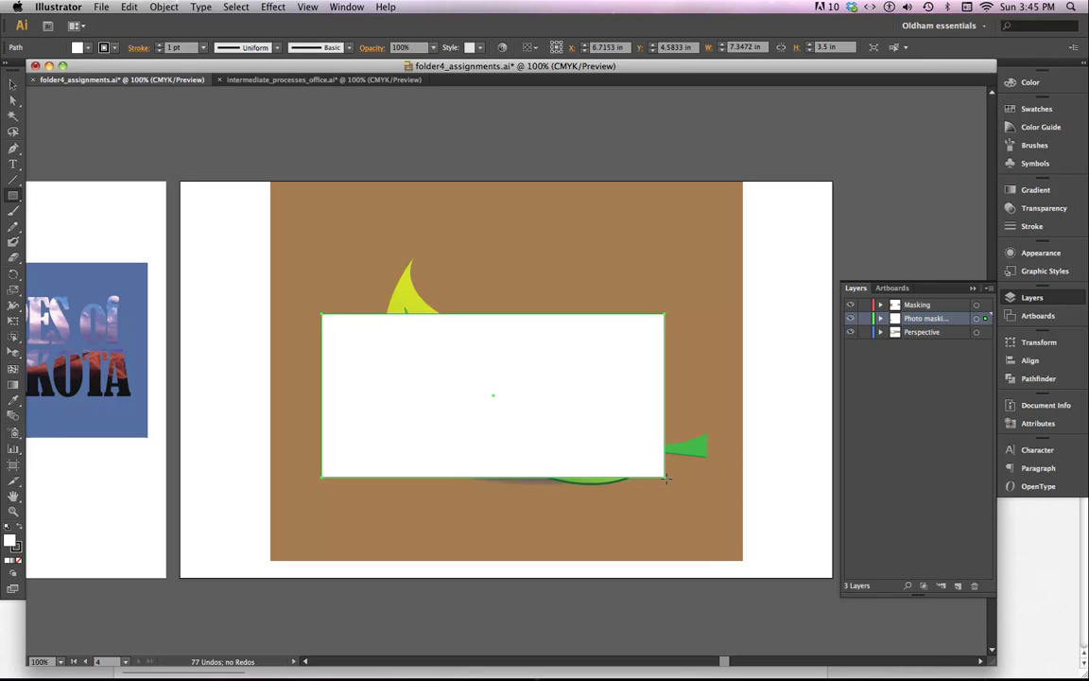
pyautogui.click(14, 84)
pyautogui.moveTo(234, 242); pyautogui.dragTo(705, 528)
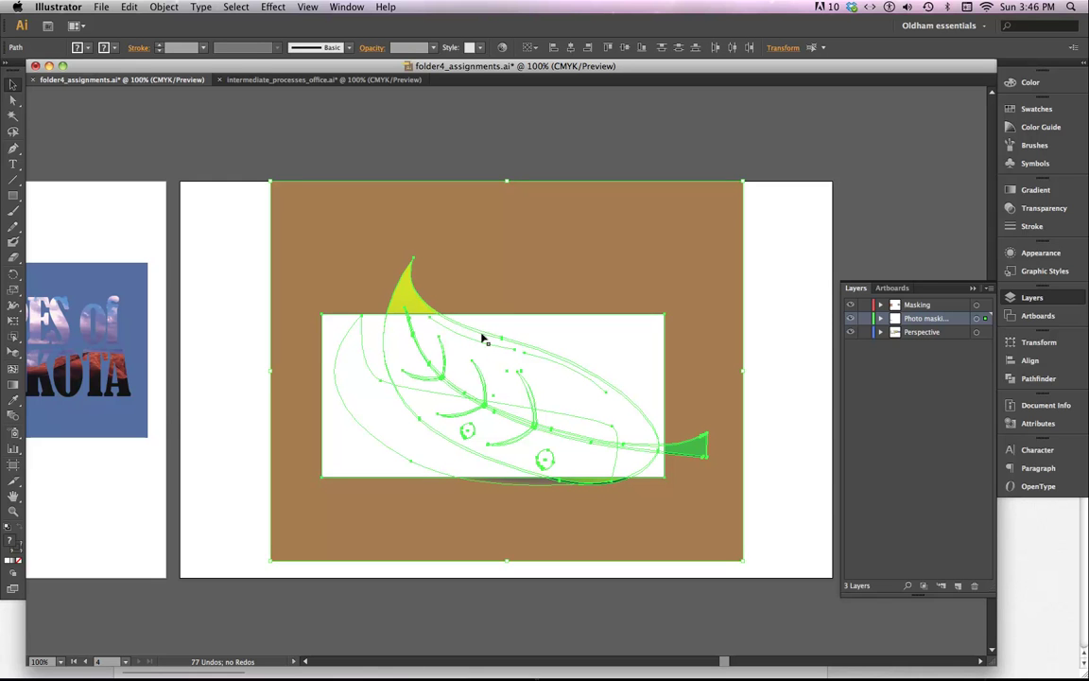
pyautogui.click(163, 7)
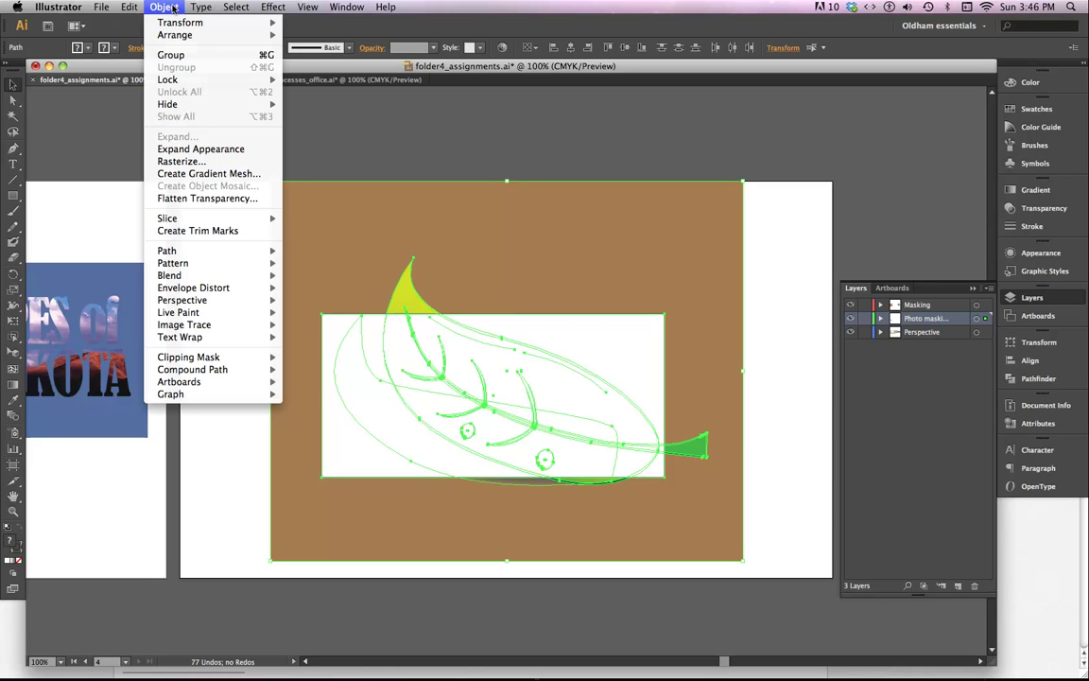
pyautogui.moveTo(189, 356)
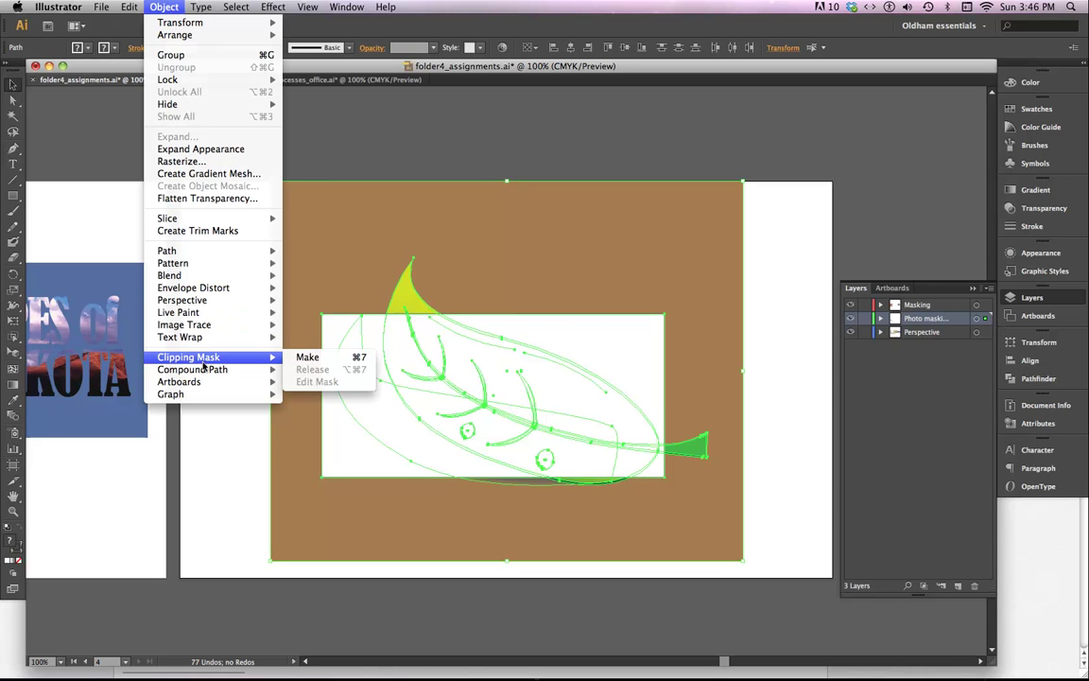
pyautogui.click(310, 356)
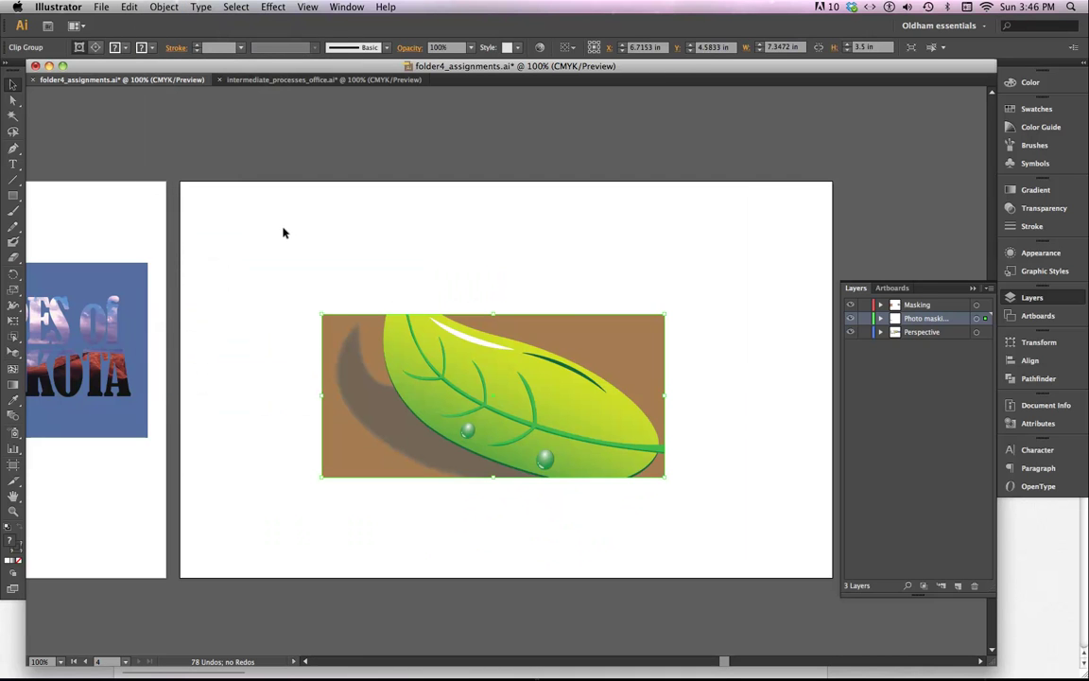
pyautogui.click(282, 232)
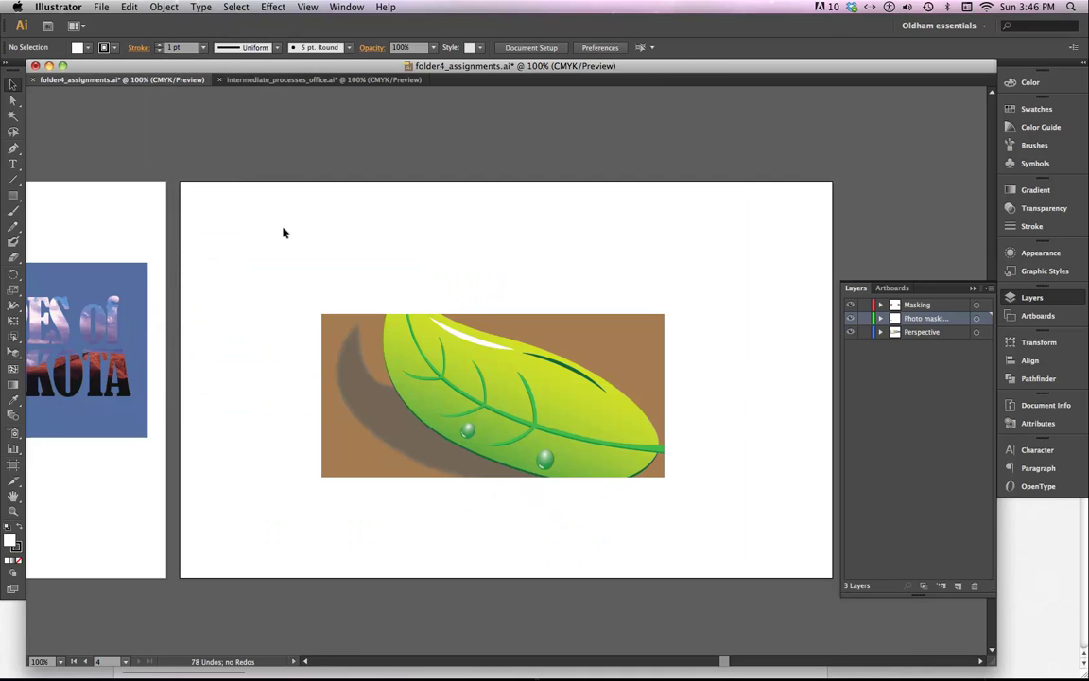
# - Create a new Layer 4 and move the masked leaf onto it, above Photo masking
pyautogui.click(881, 319)
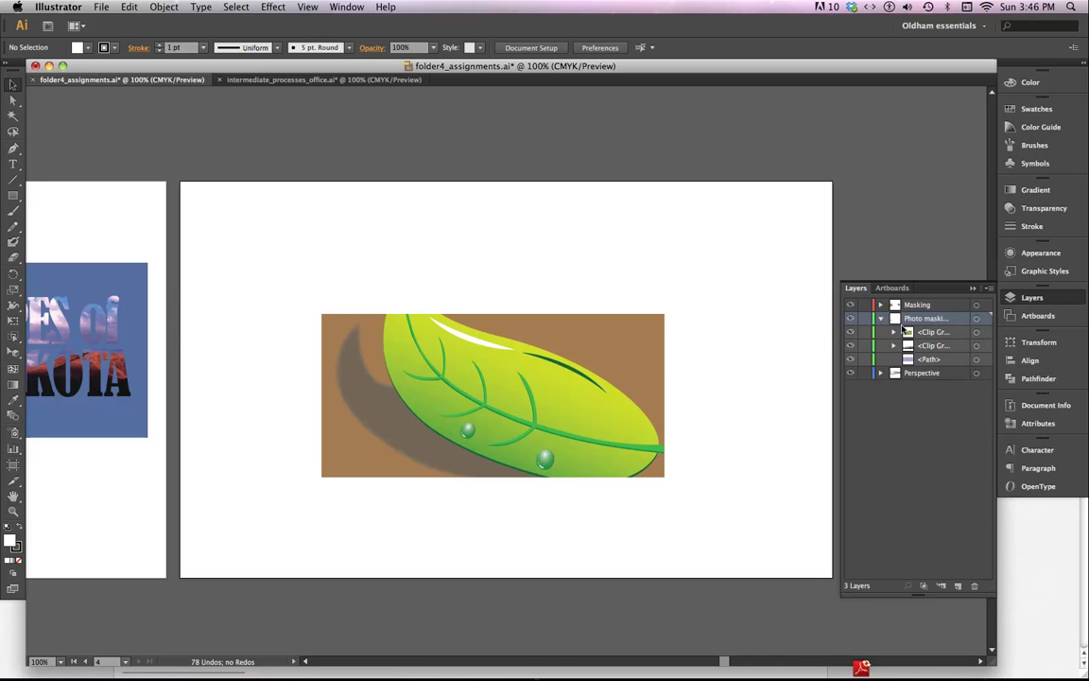
pyautogui.click(880, 319)
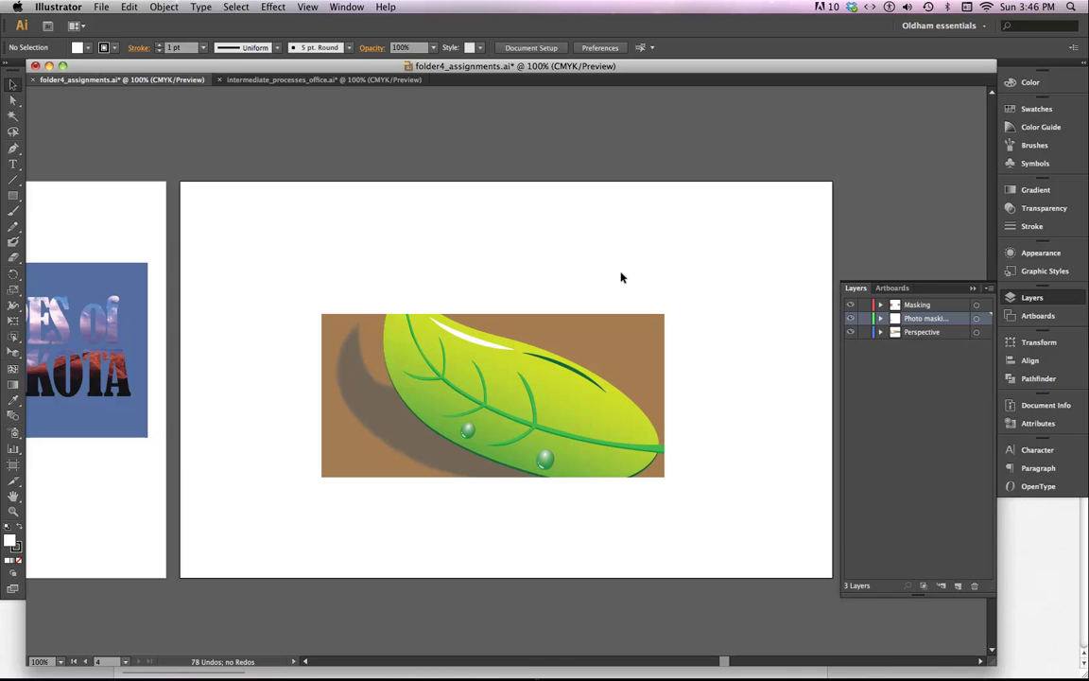
pyautogui.moveTo(206, 200); pyautogui.dragTo(736, 556)
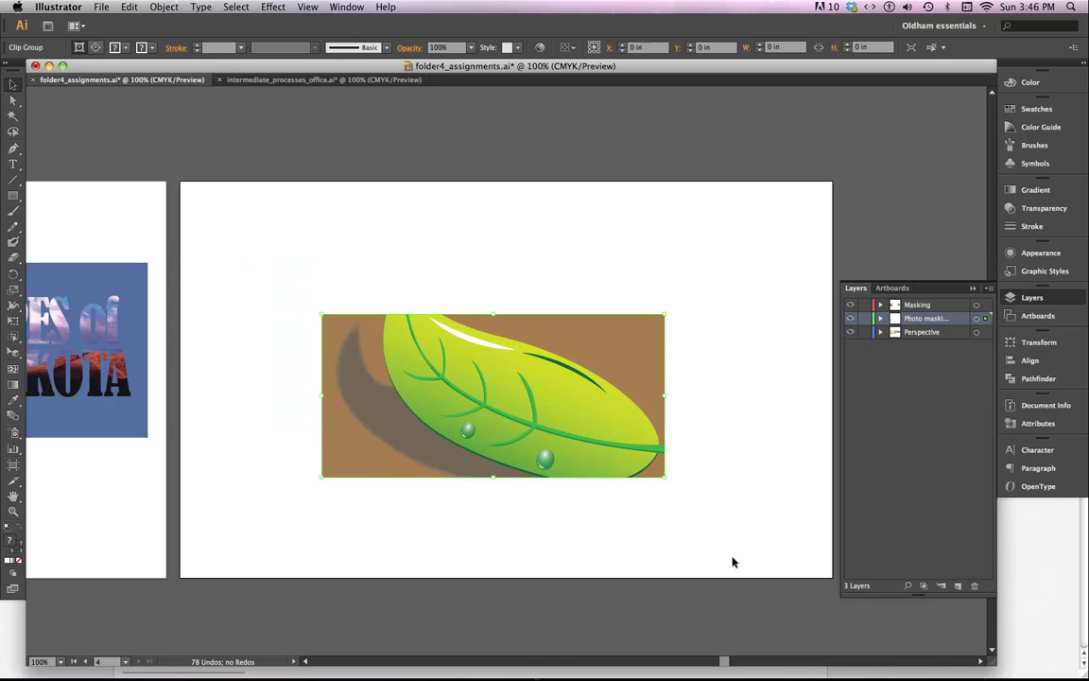
pyautogui.click(958, 586)
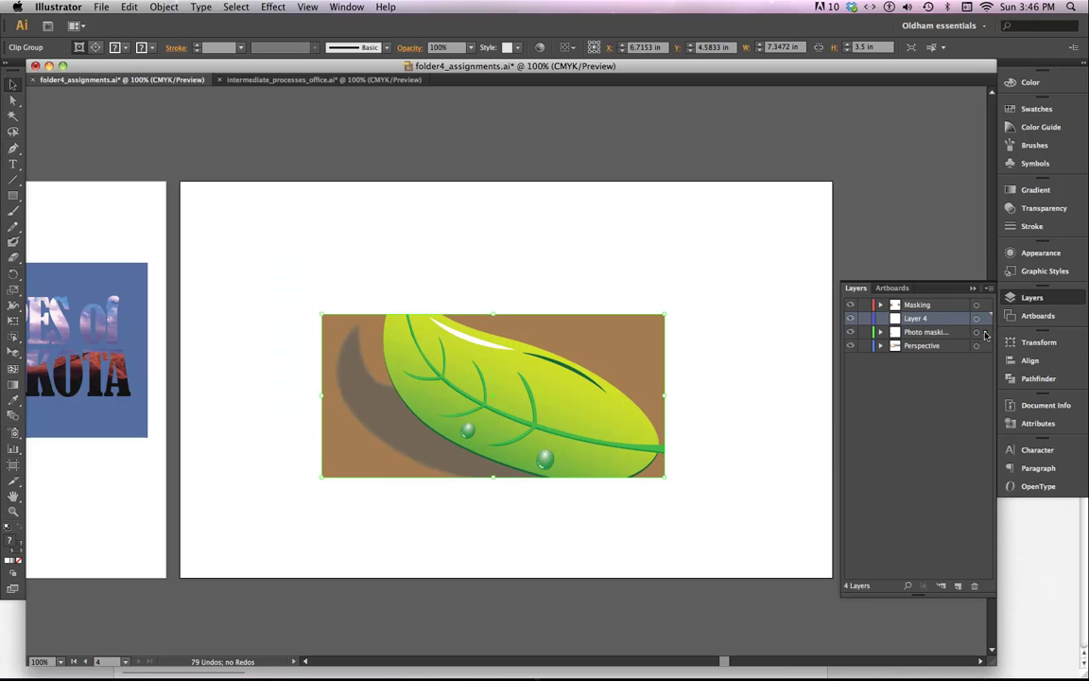
pyautogui.moveTo(984, 333); pyautogui.dragTo(986, 319)
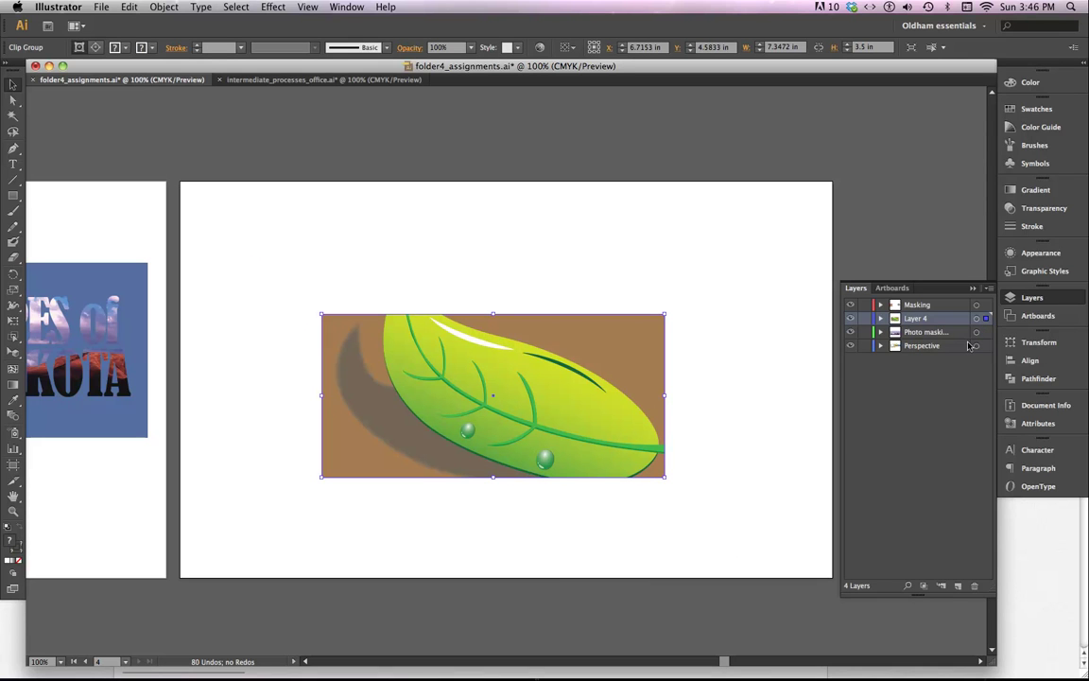
# - Expand Layer 4 and its <Clip Group> to show the rectangle clipping path and leaf paths
pyautogui.click(881, 318)
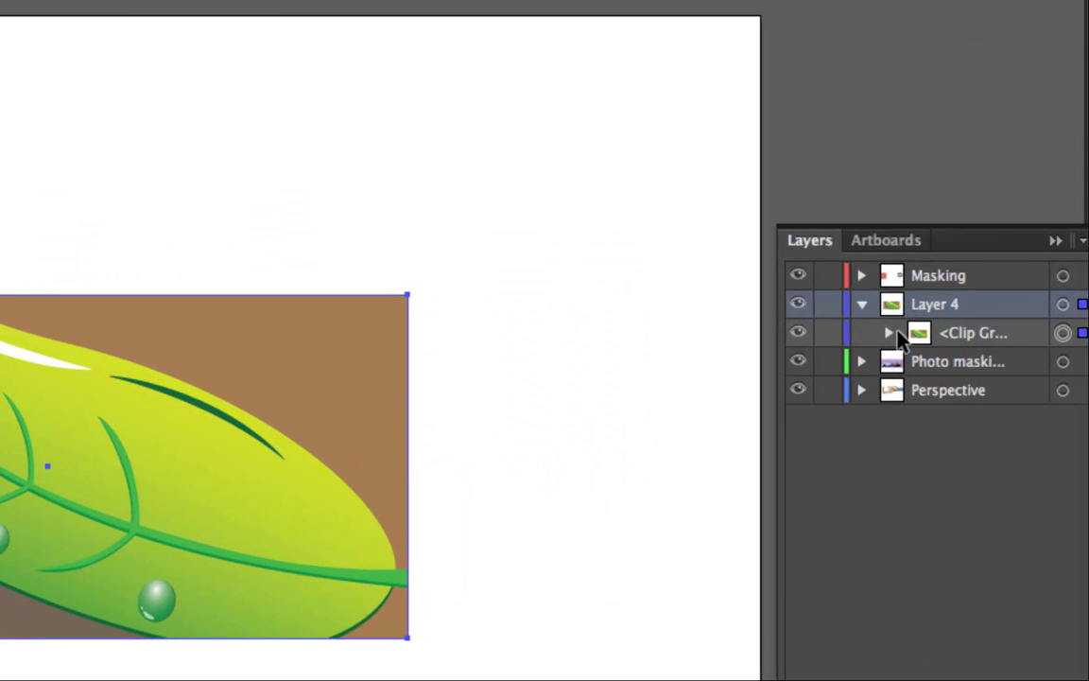
pyautogui.click(889, 333)
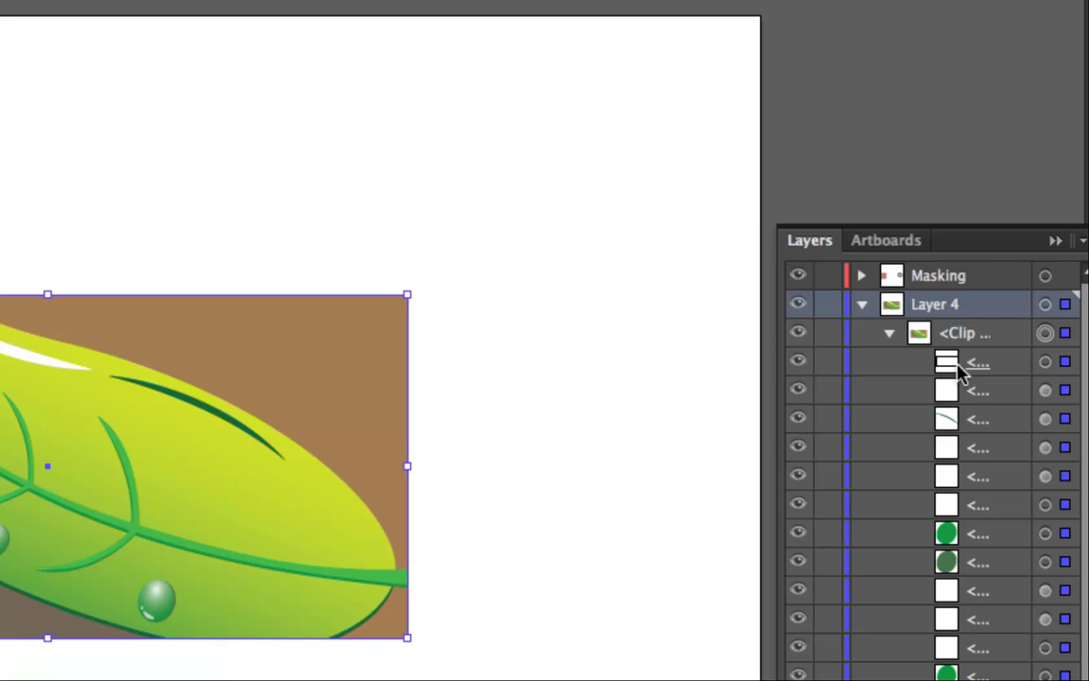
pyautogui.scroll(-3, 964, 393)
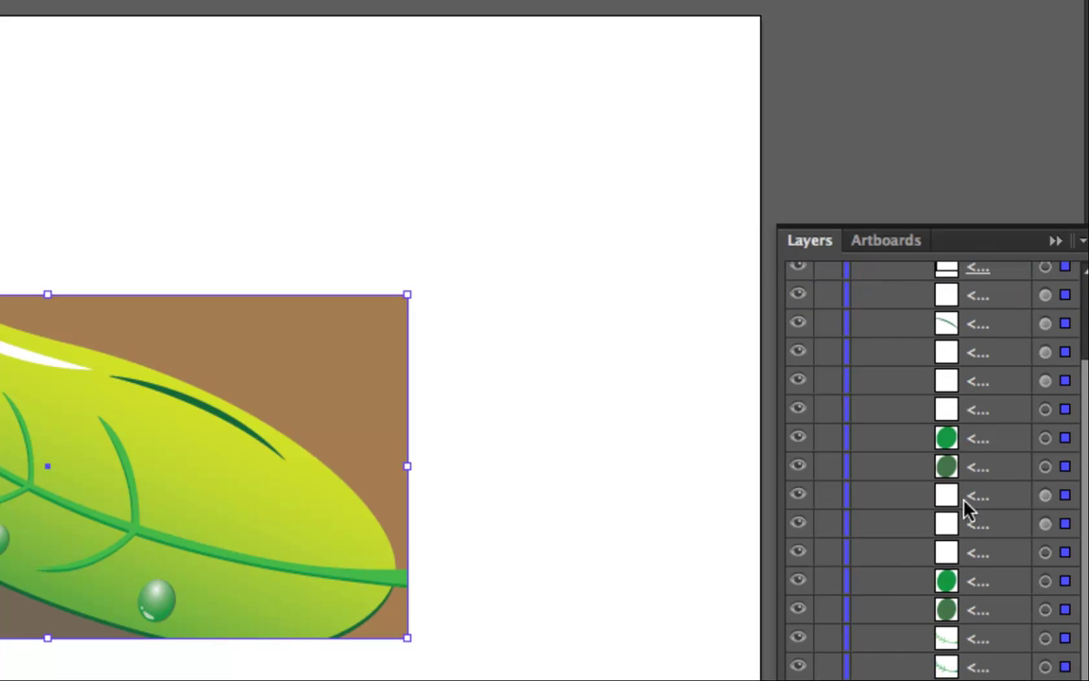
pyautogui.scroll(3, 954, 594)
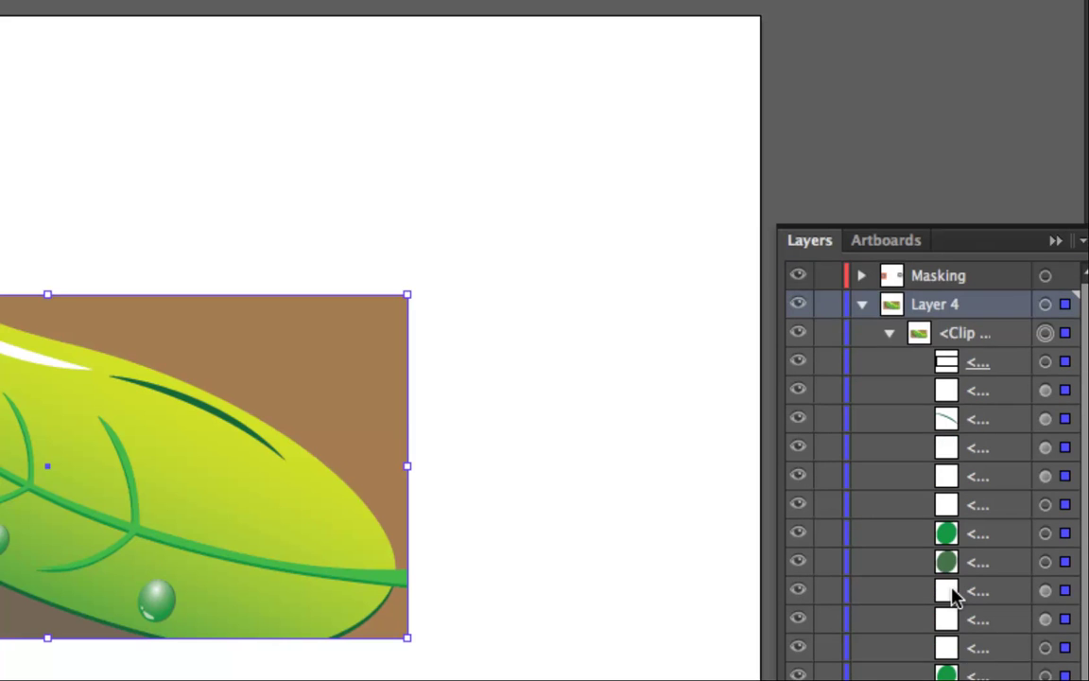
pyautogui.scroll(-3, 953, 594)
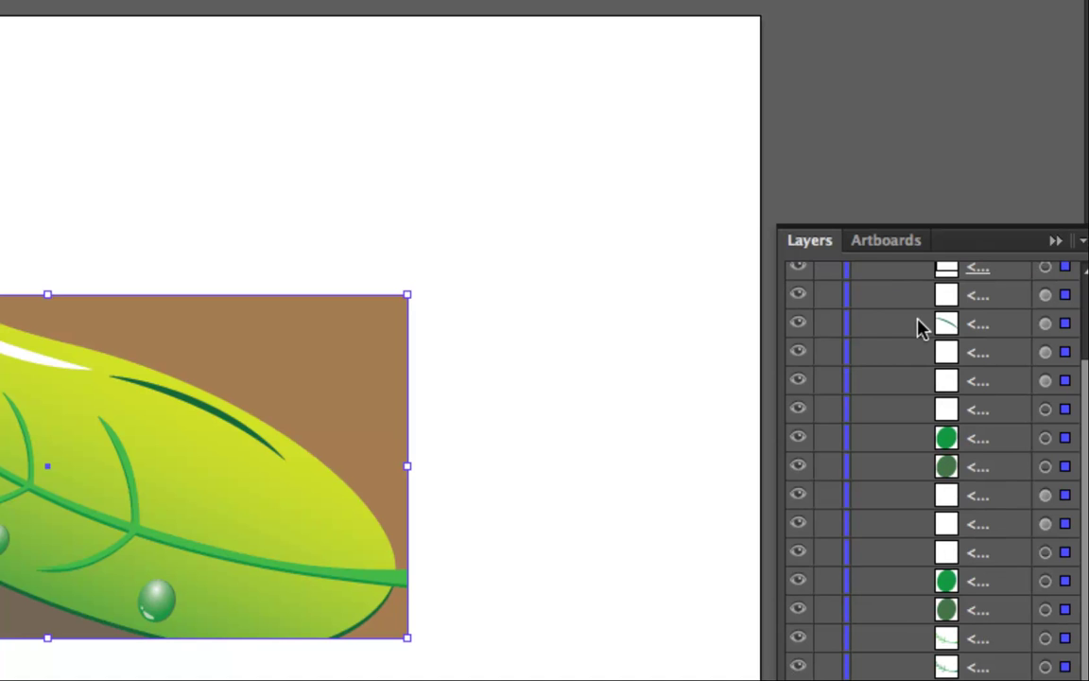
pyautogui.scroll(3, 899, 333)
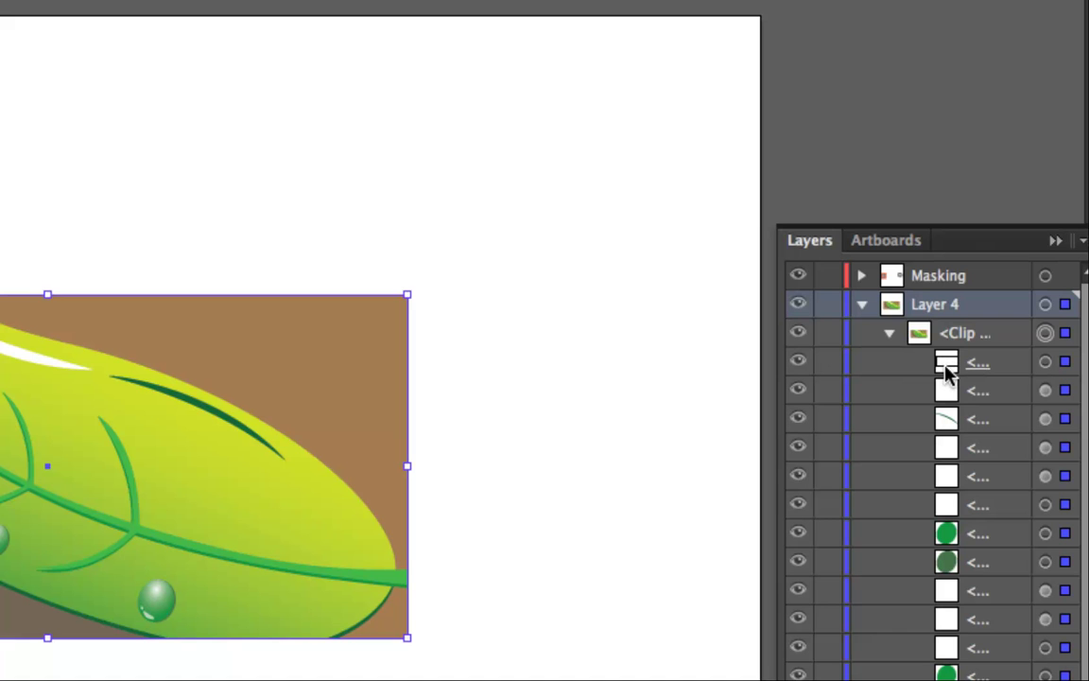
# - Select the leaf's clipping path in Layers and nudge it into position with Shift+arrow keys
pyautogui.click(550, 297)
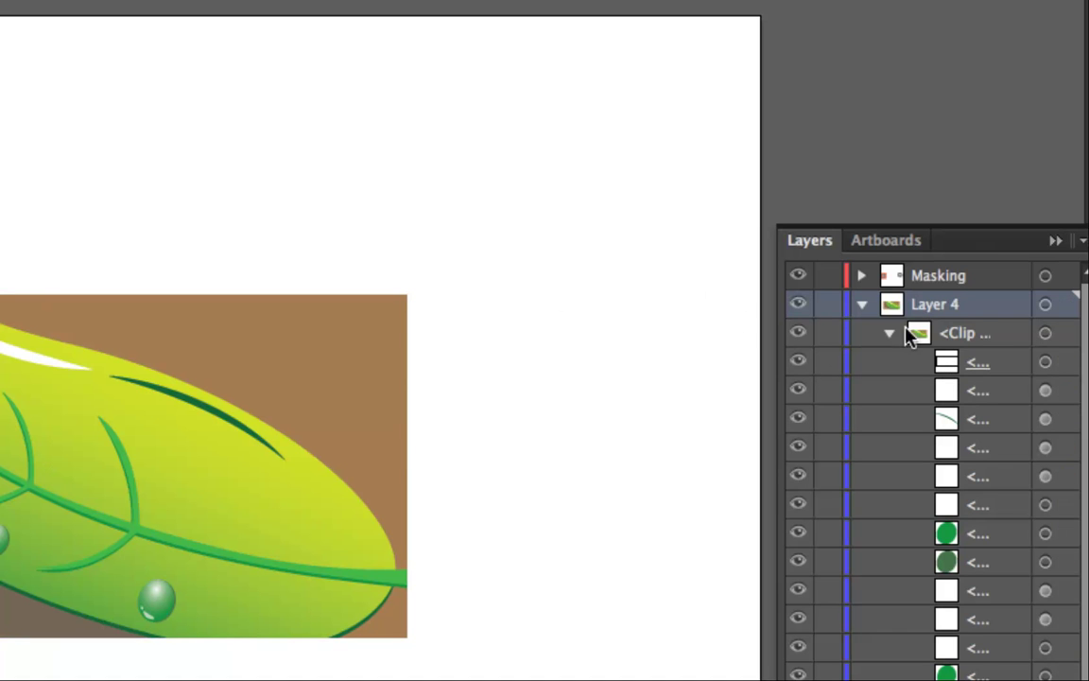
pyautogui.click(1046, 364)
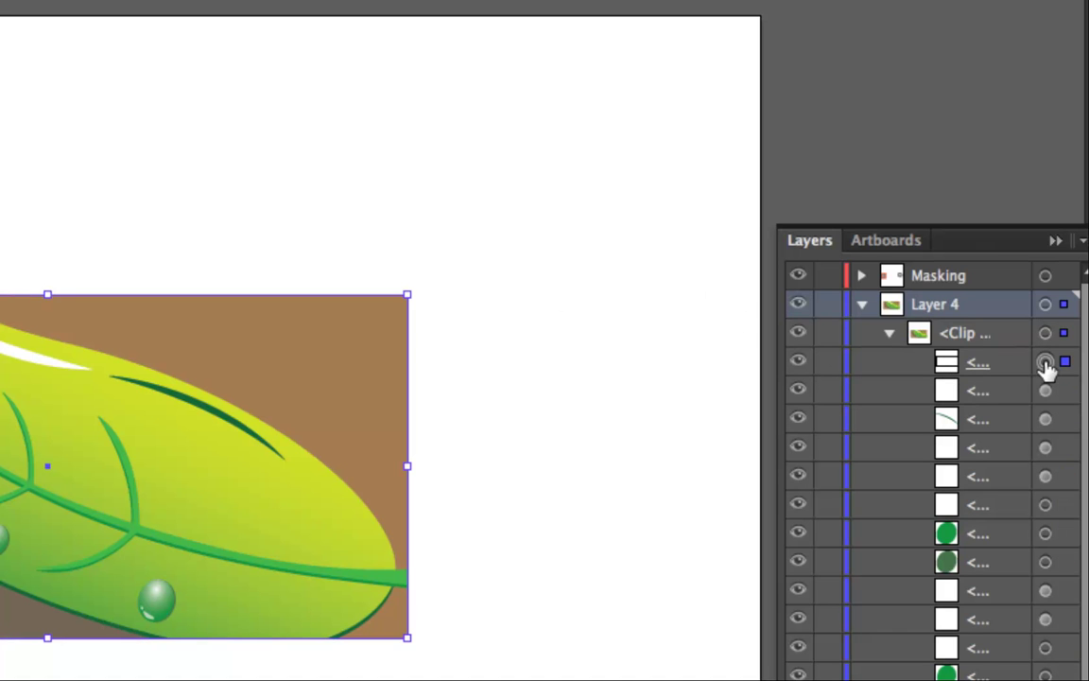
pyautogui.hscroll(-5, 566, 394)
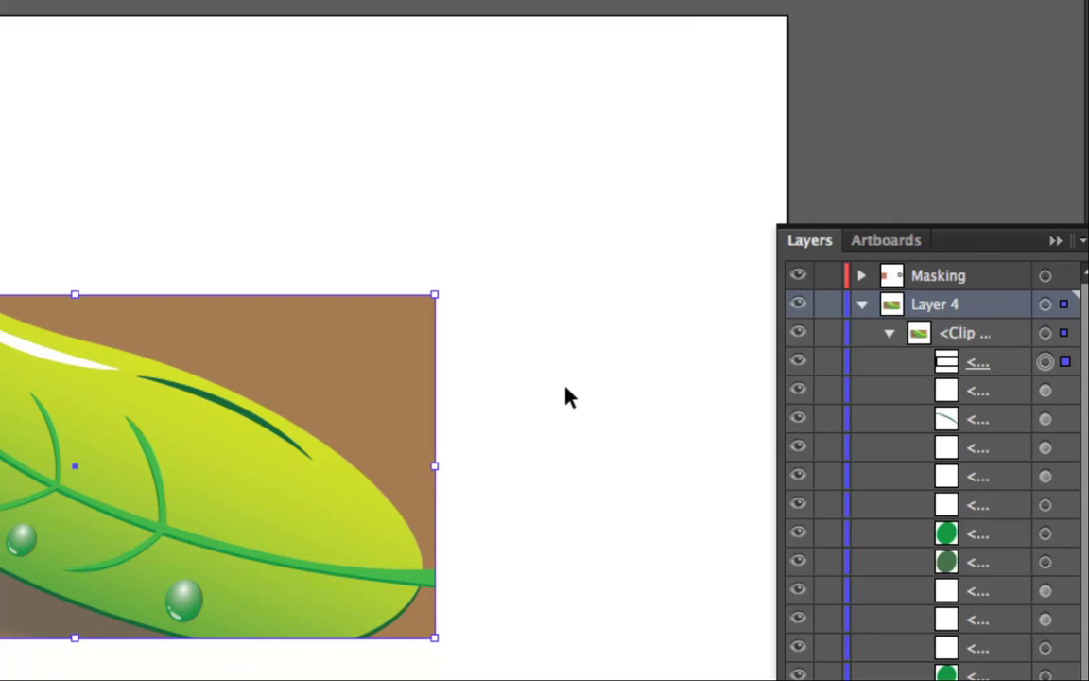
pyautogui.hscroll(-6, 564, 397)
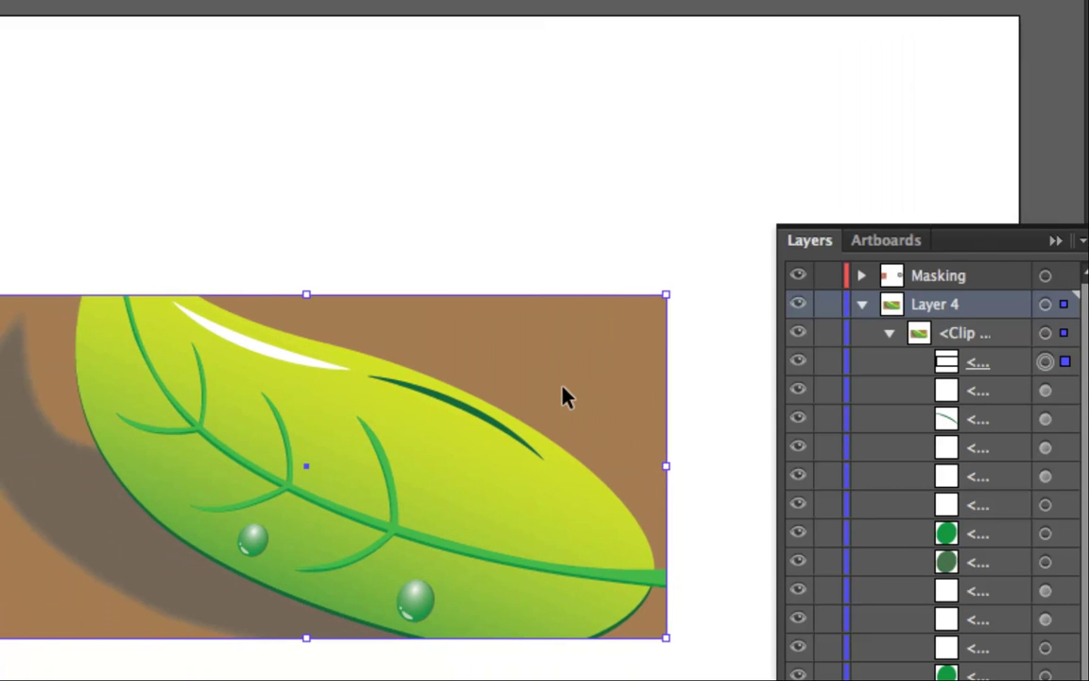
pyautogui.hscroll(-2, 564, 397)
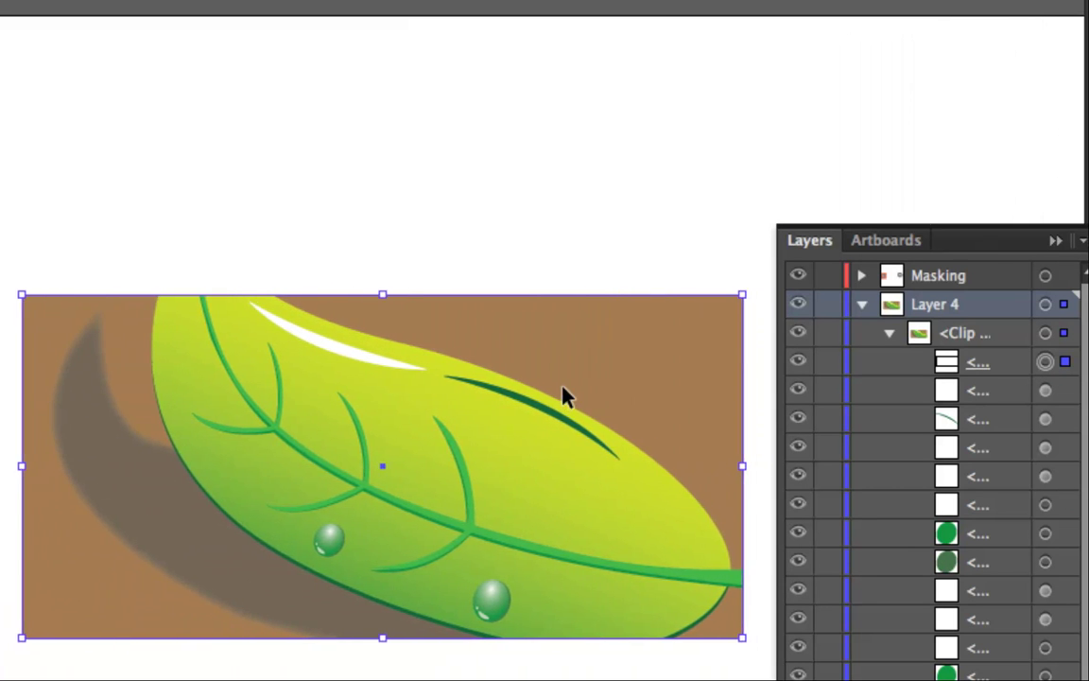
pyautogui.hotkey('shift', 'Up')
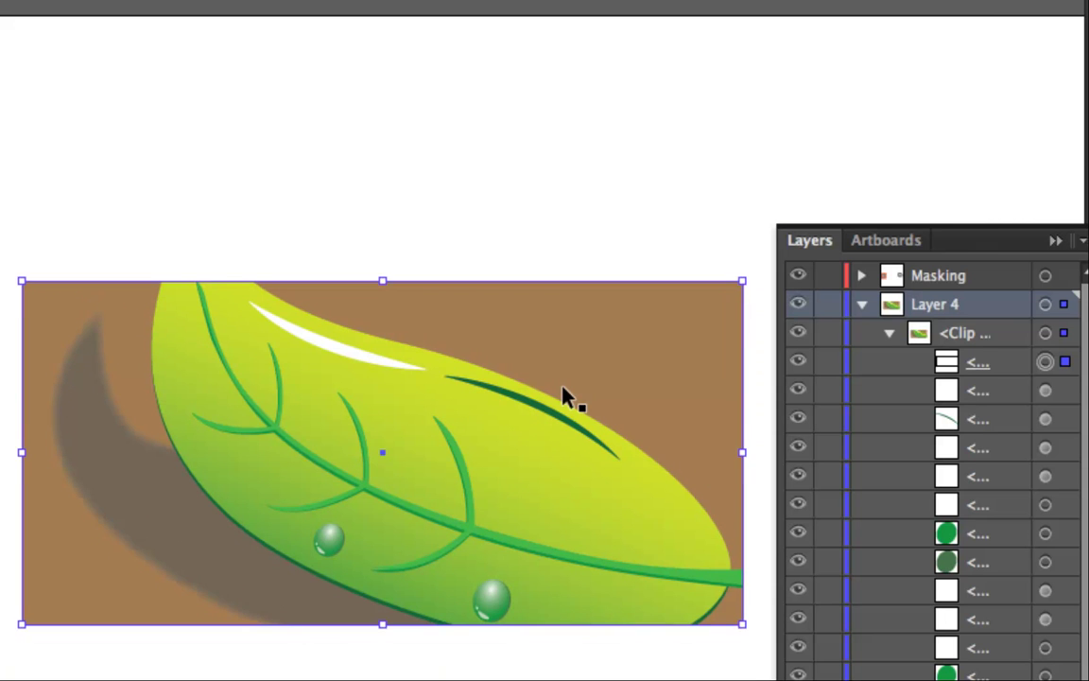
pyautogui.hotkey('shift', 'Up')
pyautogui.hotkey('shift', 'Up')
pyautogui.hotkey('shift', 'Left')
pyautogui.hotkey('shift', 'Left')
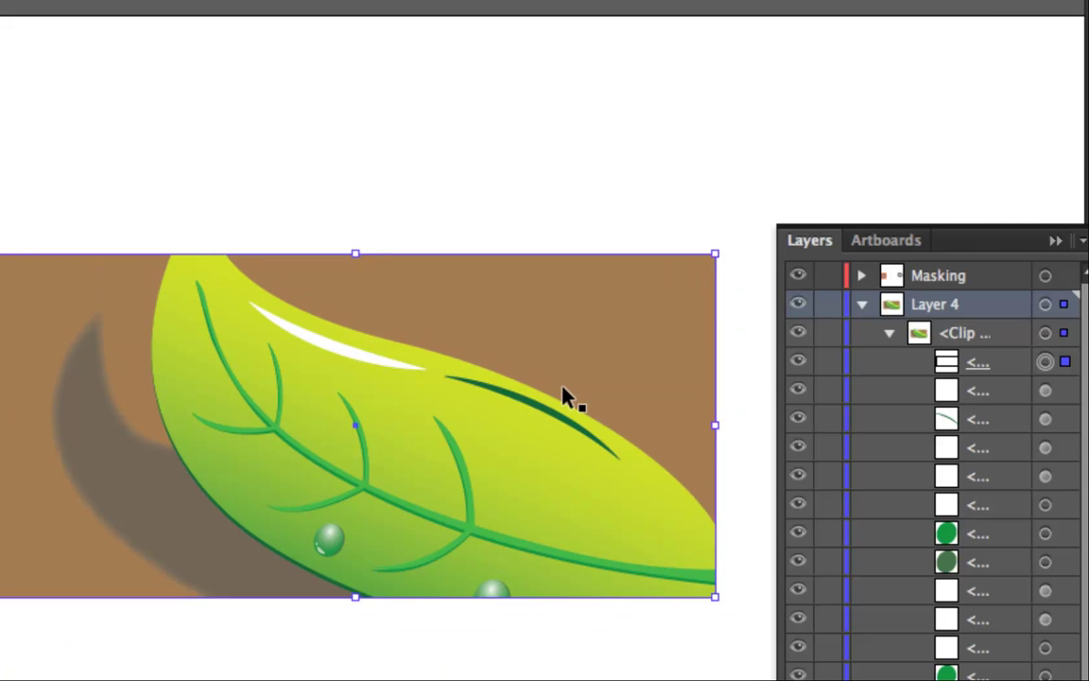
pyautogui.hotkey('shift', 'Down')
pyautogui.hotkey('shift', 'Down')
pyautogui.hotkey('shift', 'Down')
pyautogui.hotkey('shift', 'Down')
pyautogui.hotkey('shift', 'Down')
pyautogui.hotkey('shift', 'Right')
pyautogui.hotkey('shift', 'Right')
pyautogui.hotkey('shift', 'Right')
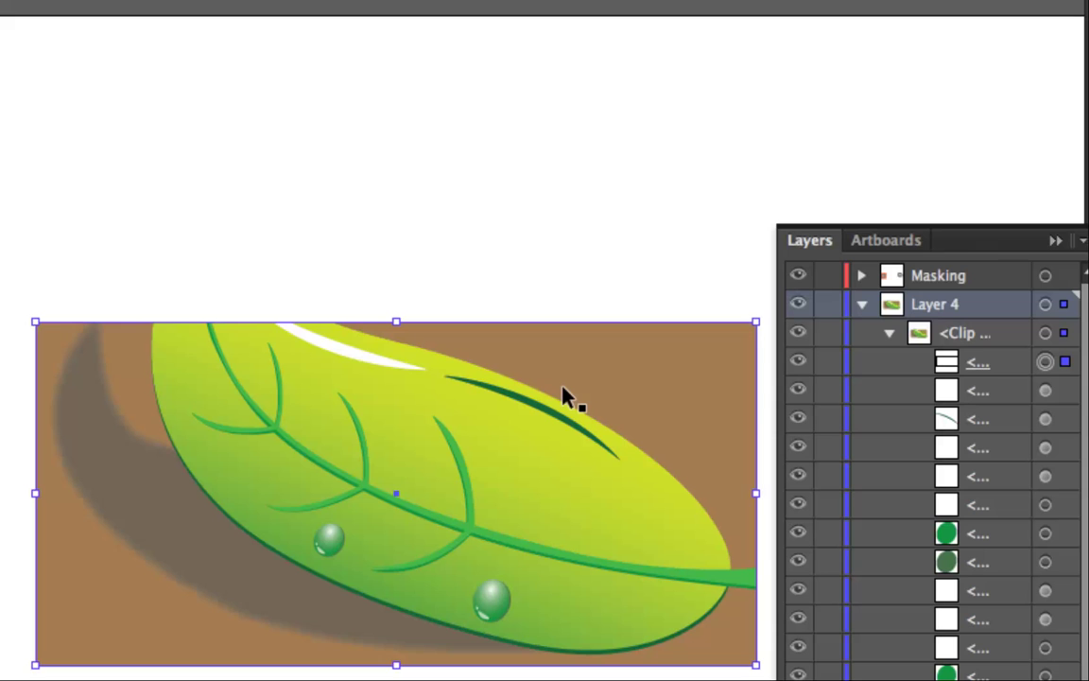
pyautogui.hotkey('shift', 'Up')
pyautogui.hotkey('shift', 'Up')
pyautogui.hotkey('shift', 'Up')
pyautogui.hotkey('shift', 'Up')
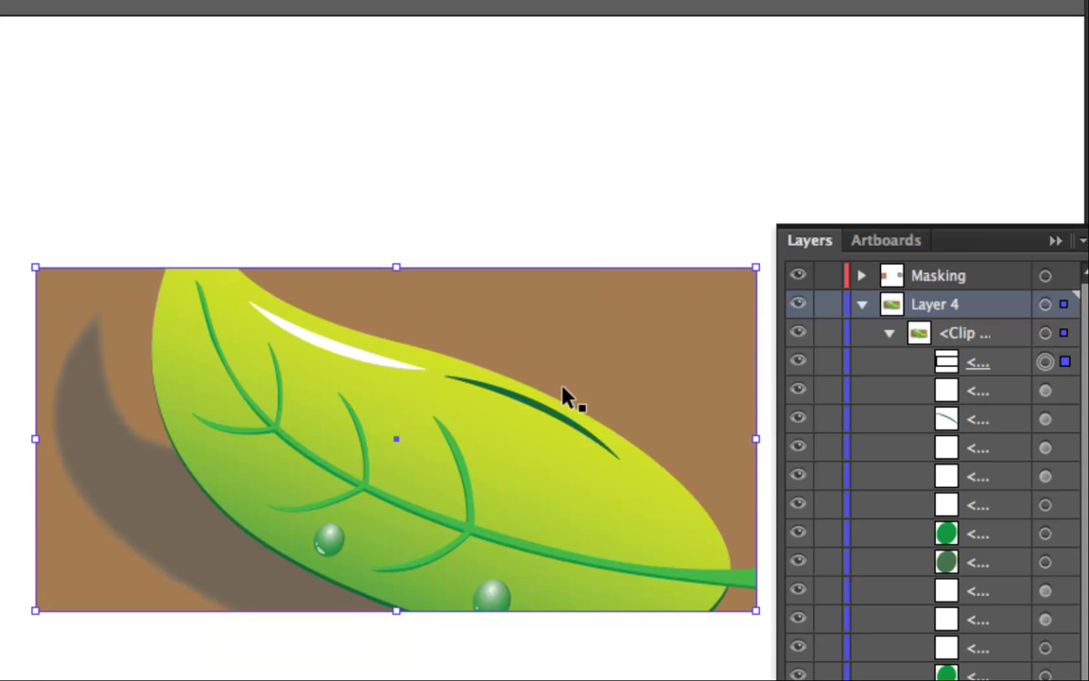
pyautogui.hotkey('shift', 'Up')
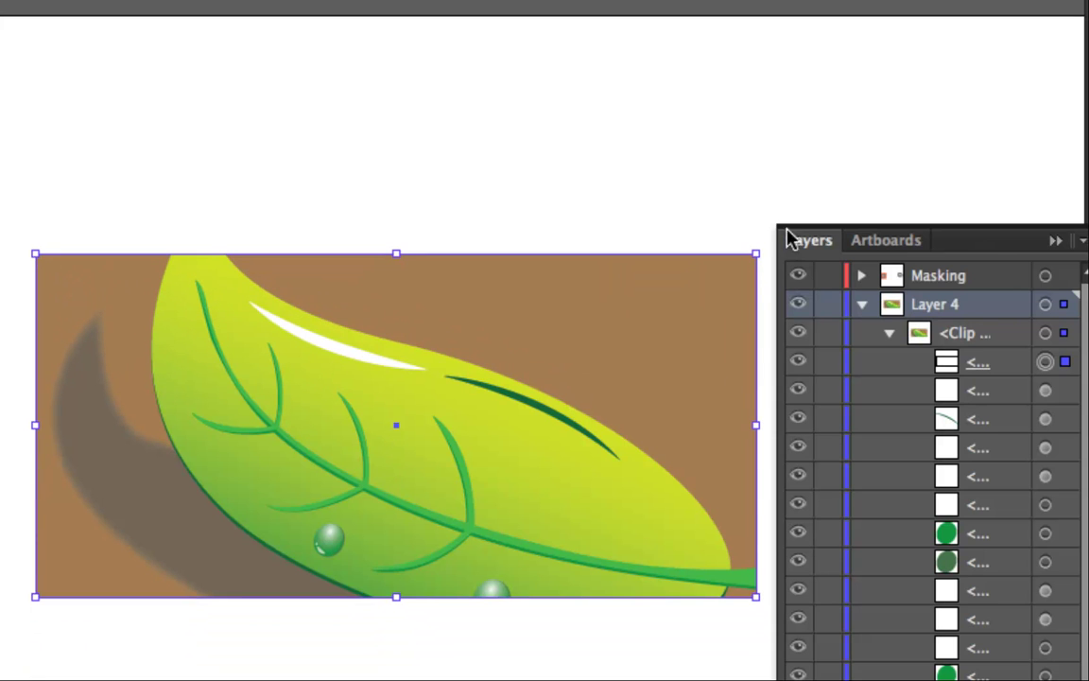
# - Resize the clipping rectangle: pull in the top-right, extend the bottom, trim the left side
pyautogui.moveTo(757, 253); pyautogui.dragTo(714, 303)
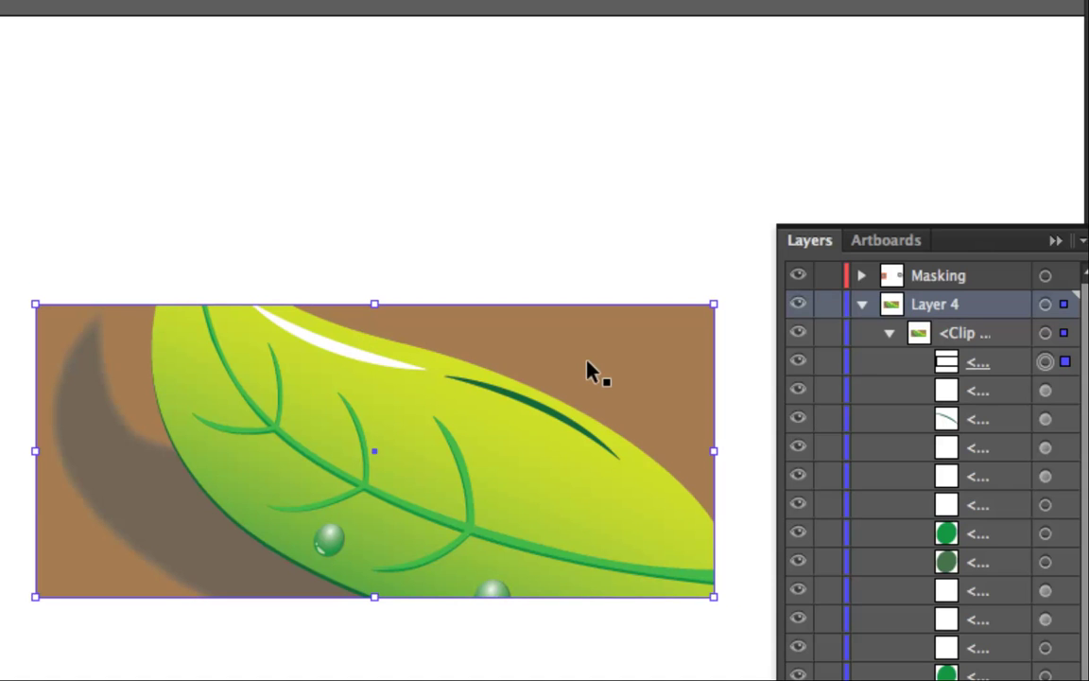
pyautogui.moveTo(715, 600); pyautogui.dragTo(714, 622)
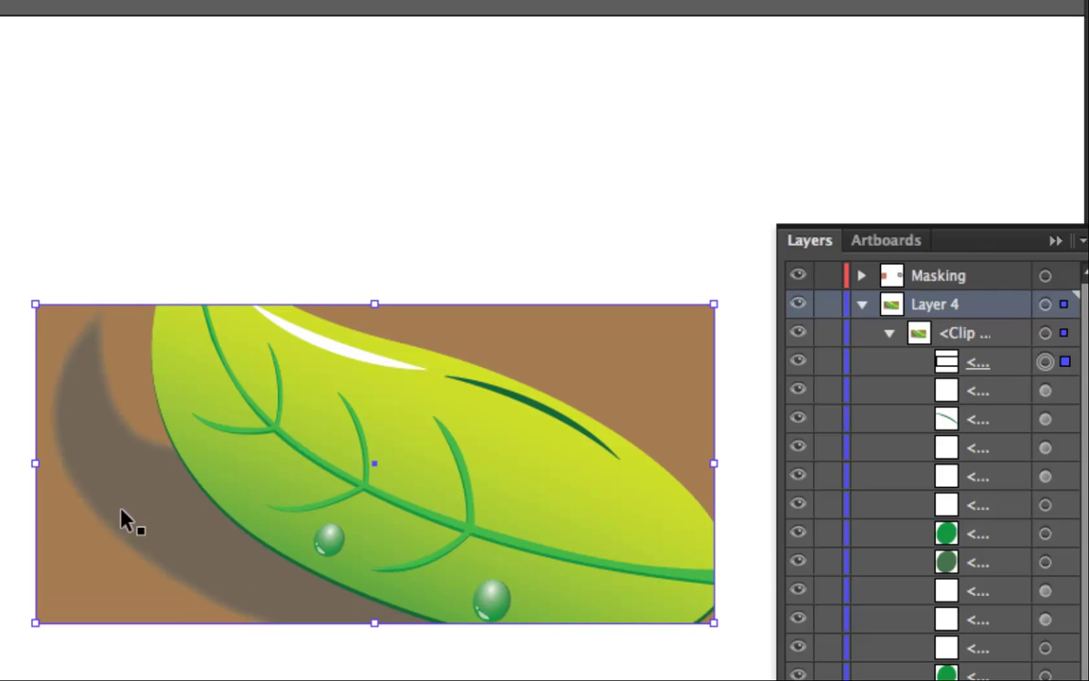
pyautogui.moveTo(35, 463); pyautogui.dragTo(109, 463)
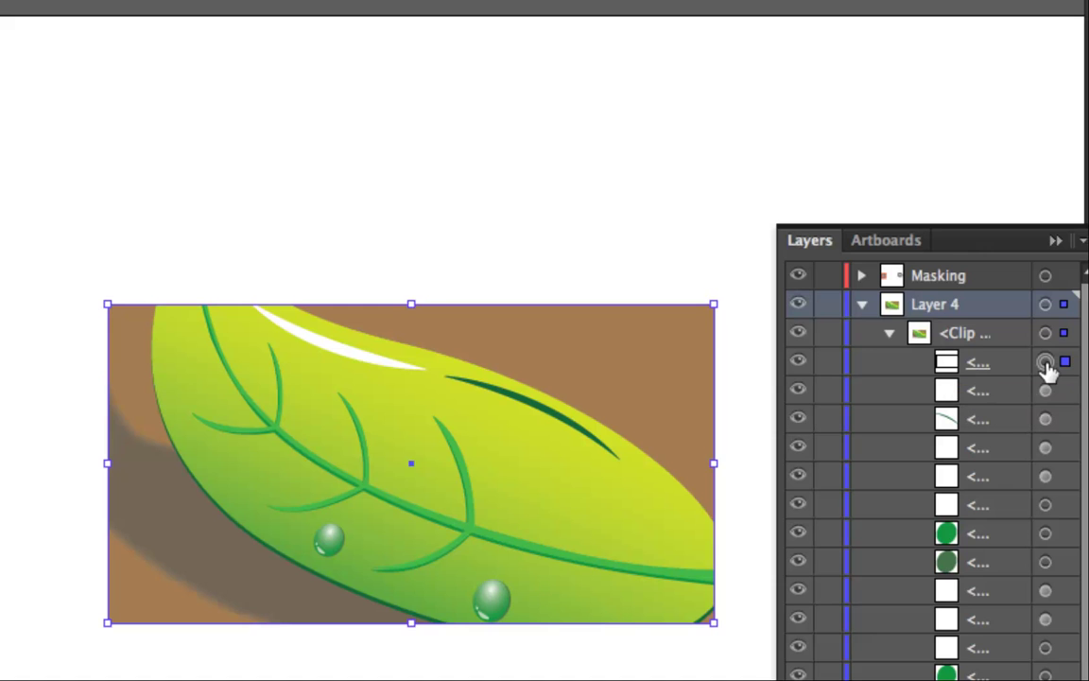
pyautogui.click(890, 335)
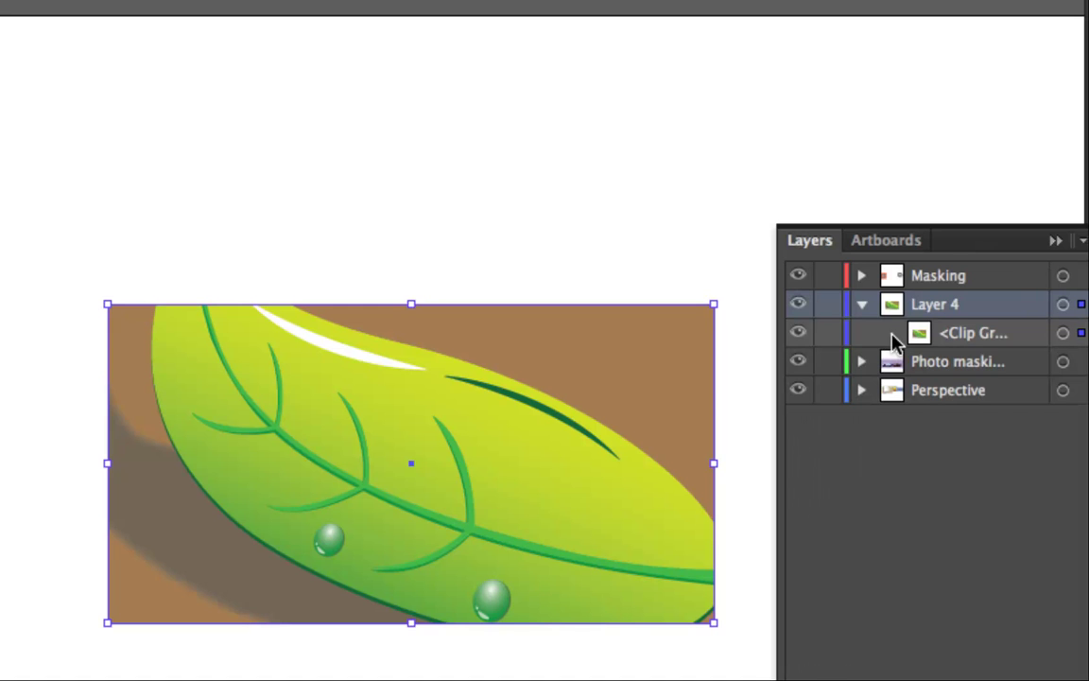
pyautogui.click(865, 306)
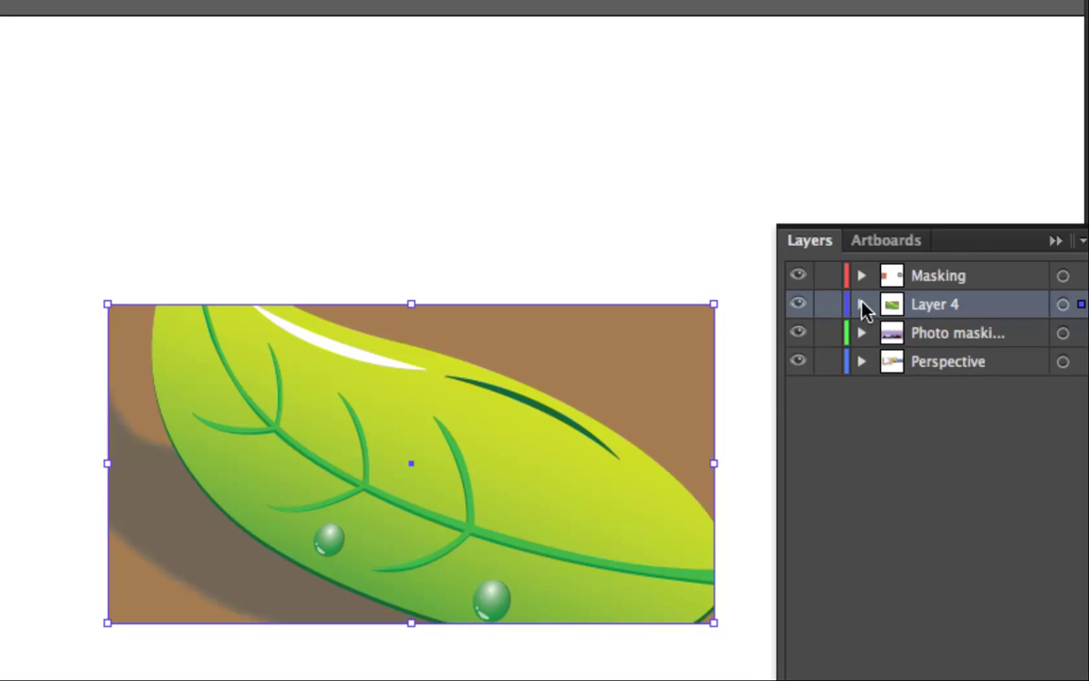
pyautogui.click(864, 306)
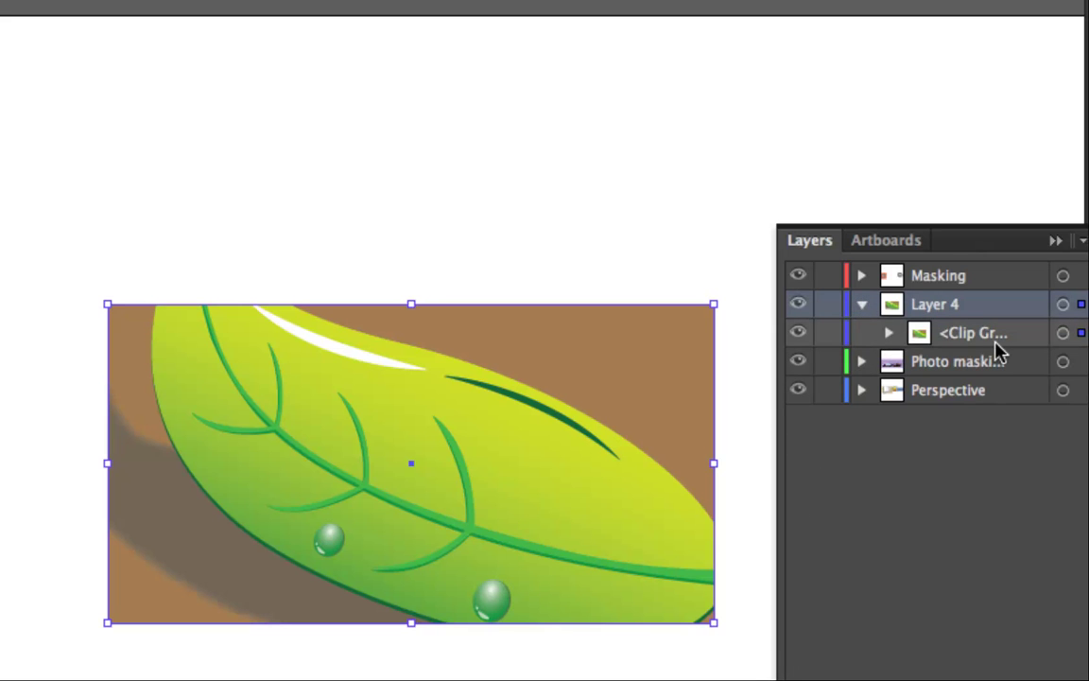
pyautogui.click(888, 334)
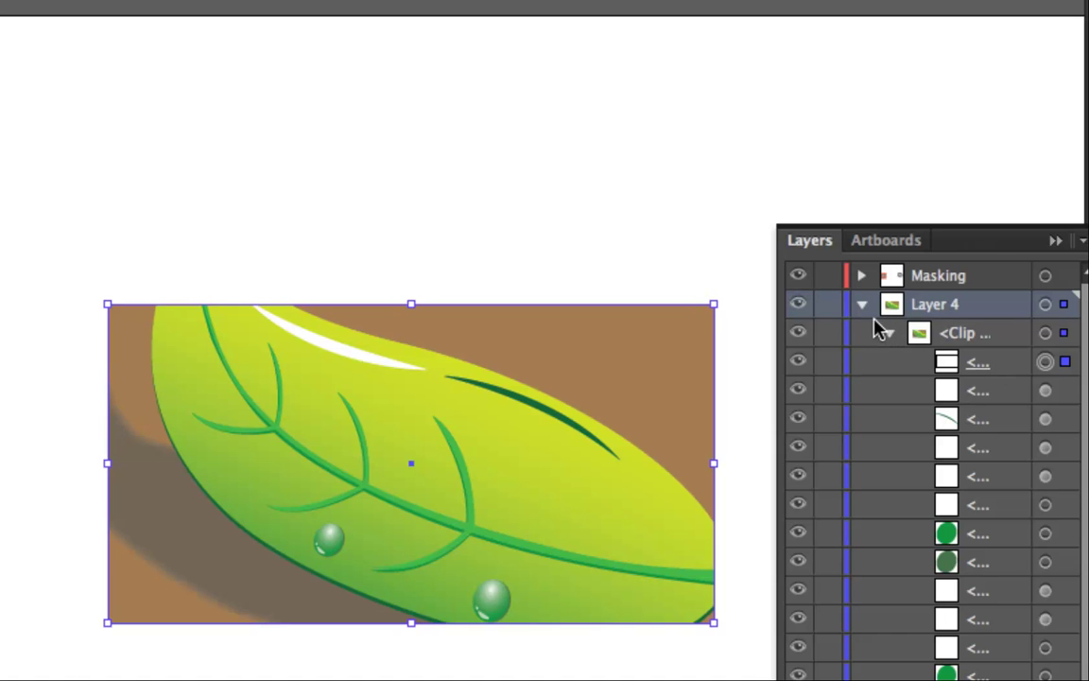
pyautogui.click(290, 115)
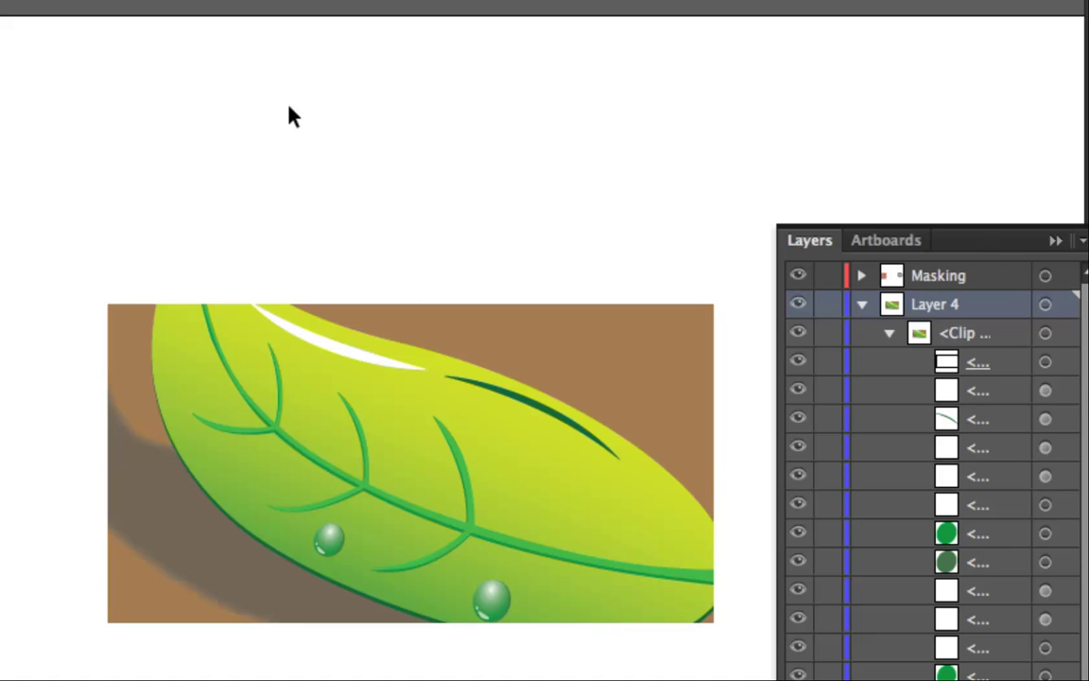
pyautogui.hotkey('ctrl', 'a')
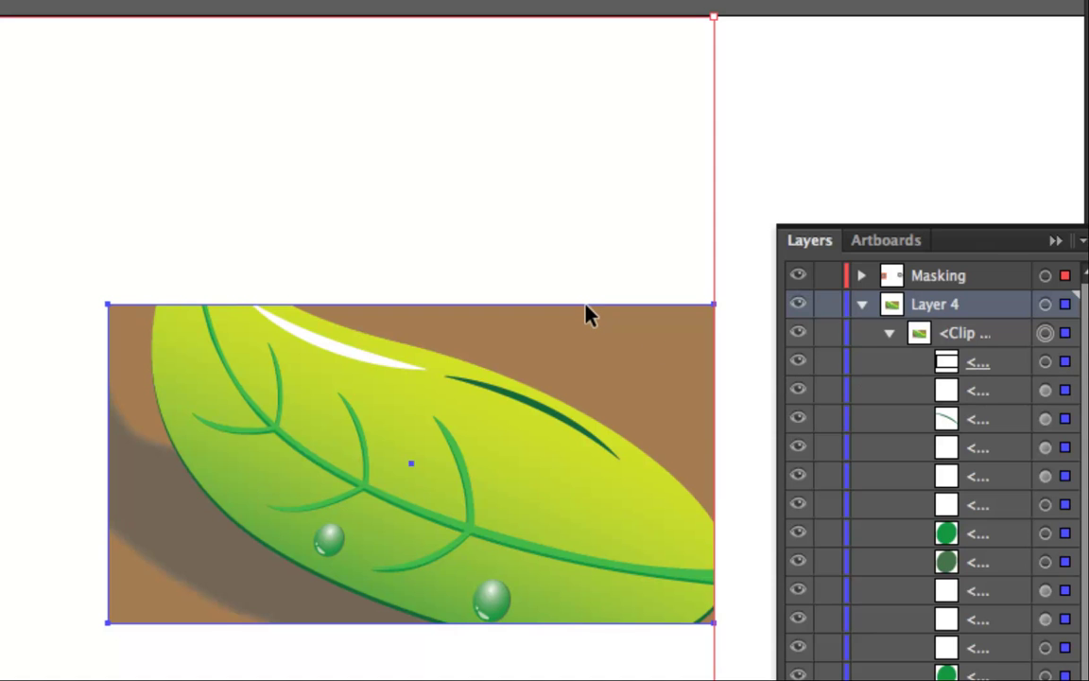
pyautogui.press('super+shift+a')
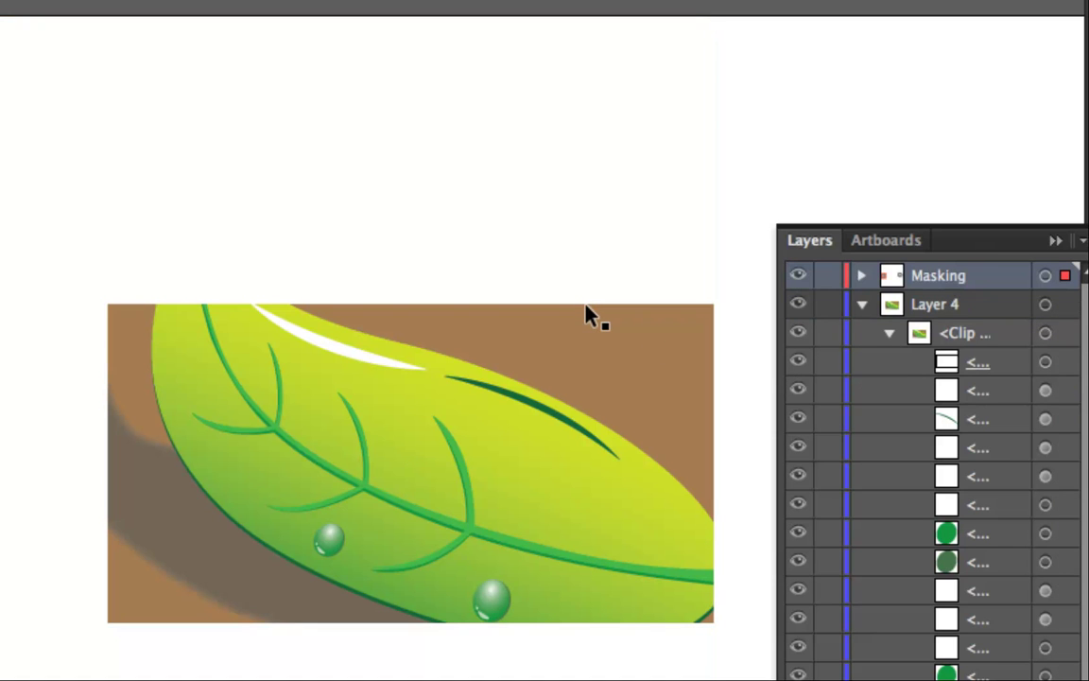
# - Select the leaf's highlight, vein and droplet paths in the clip group, then all its paths
pyautogui.click(1046, 391)
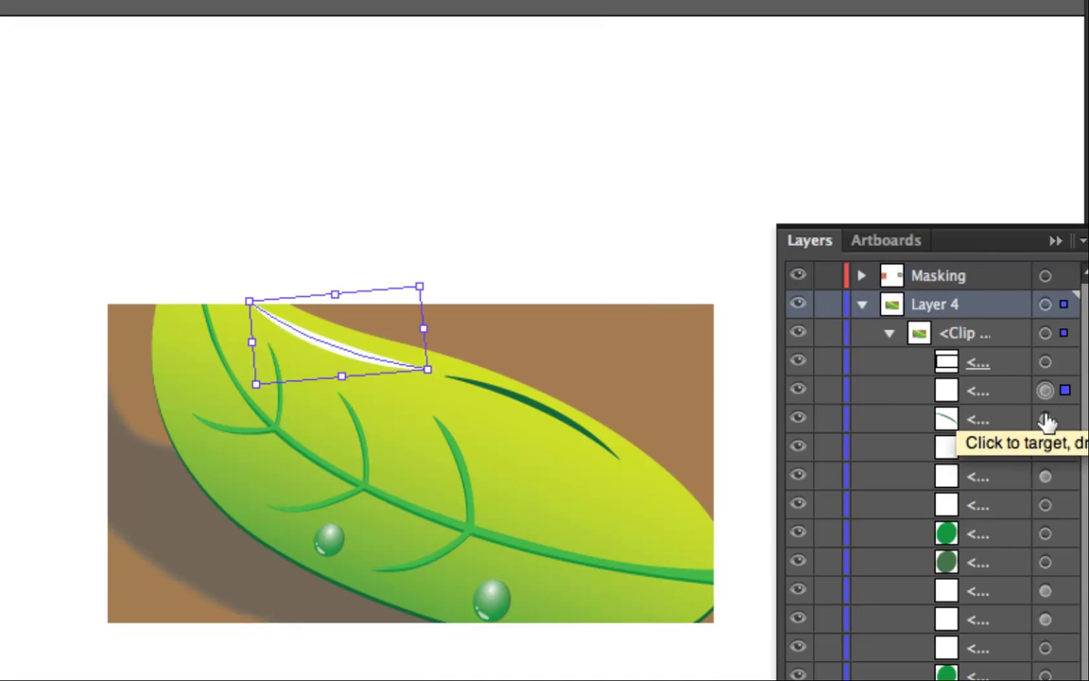
pyautogui.click(1046, 420)
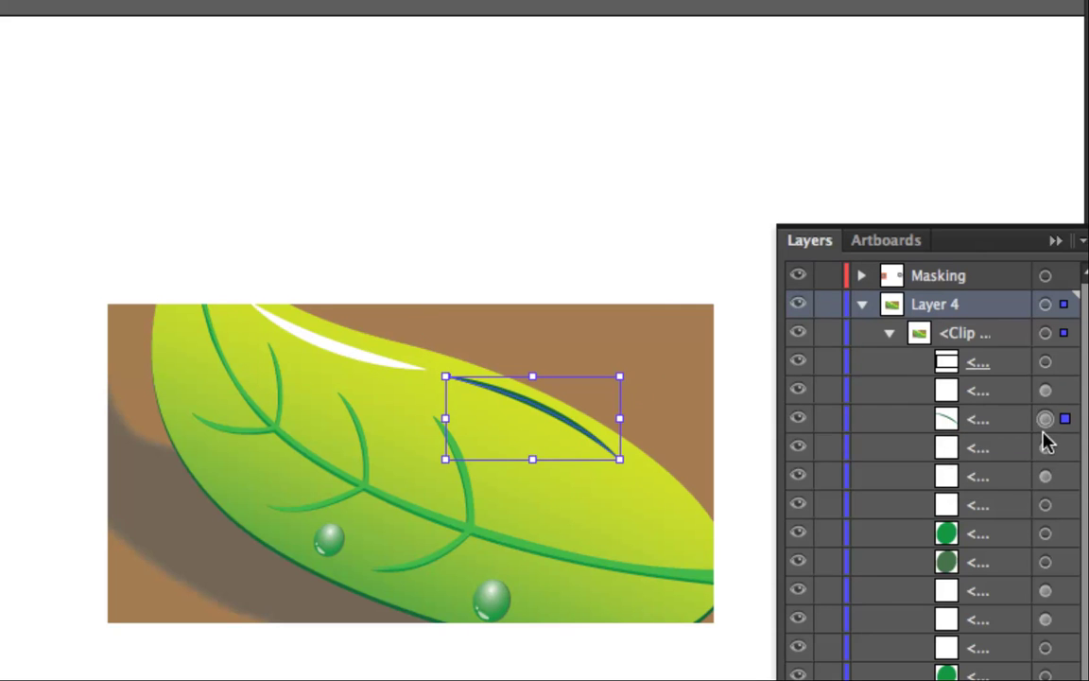
pyautogui.keyDown('shift'); pyautogui.click(1046, 392); pyautogui.keyUp('shift')
pyautogui.keyDown('shift'); pyautogui.click(1046, 448); pyautogui.keyUp('shift')
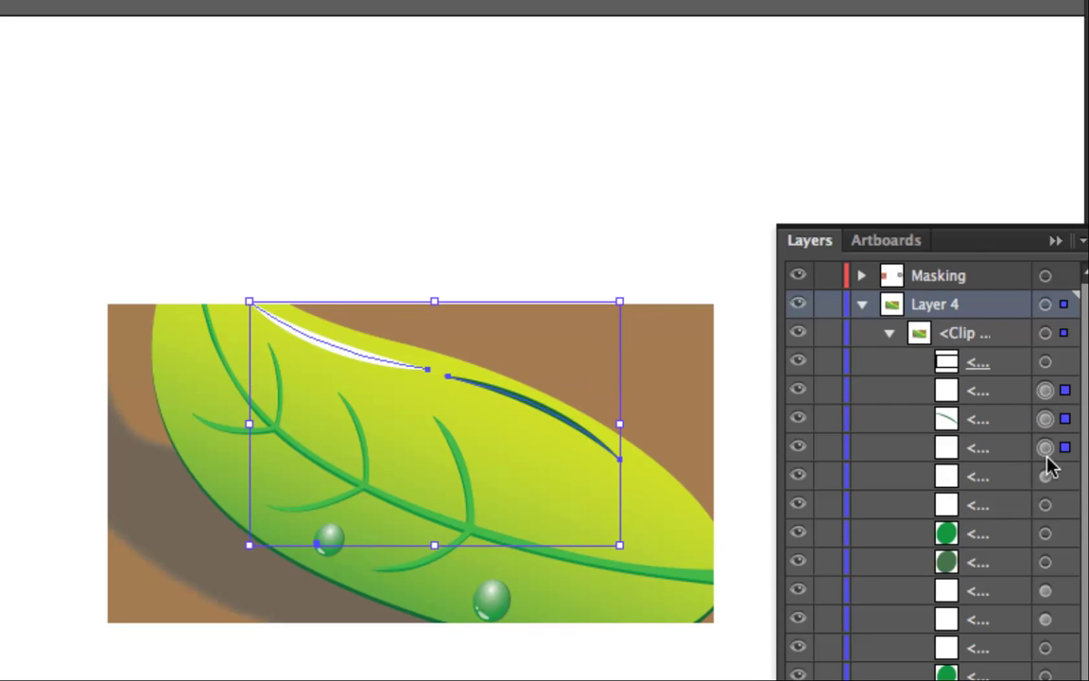
pyautogui.keyDown('shift'); pyautogui.click(1046, 477); pyautogui.keyUp('shift')
pyautogui.keyDown('shift'); pyautogui.click(1046, 505); pyautogui.keyUp('shift')
pyautogui.keyDown('shift'); pyautogui.click(1046, 534); pyautogui.keyUp('shift')
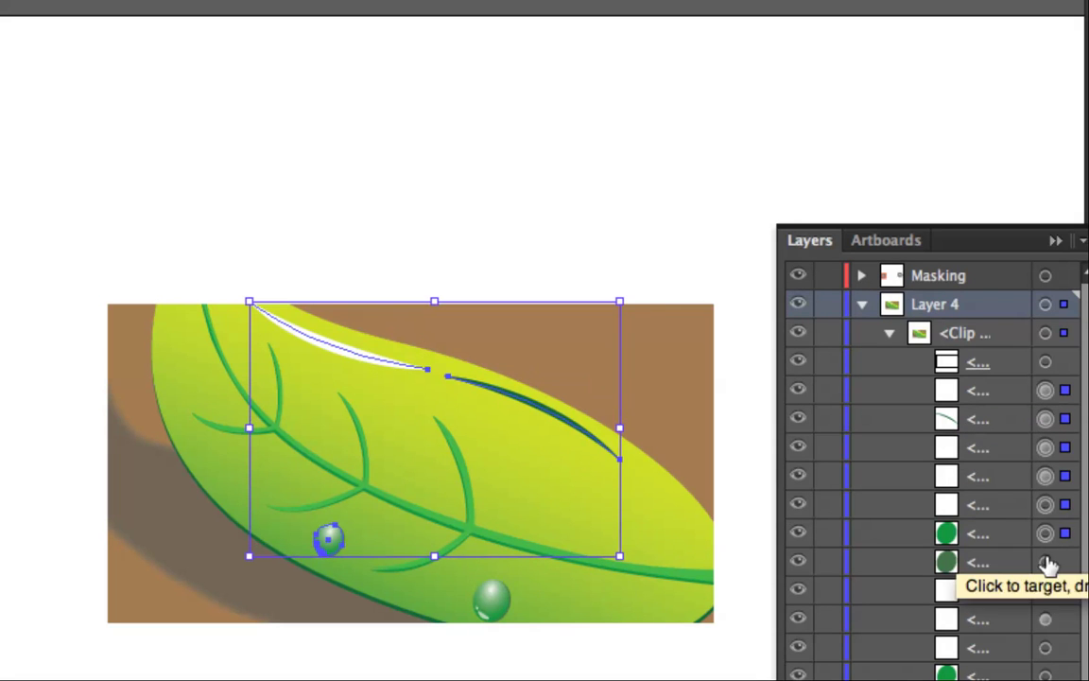
pyautogui.keyDown('shift'); pyautogui.click(1046, 561); pyautogui.keyUp('shift')
pyautogui.keyDown('shift'); pyautogui.click(1046, 591); pyautogui.keyUp('shift')
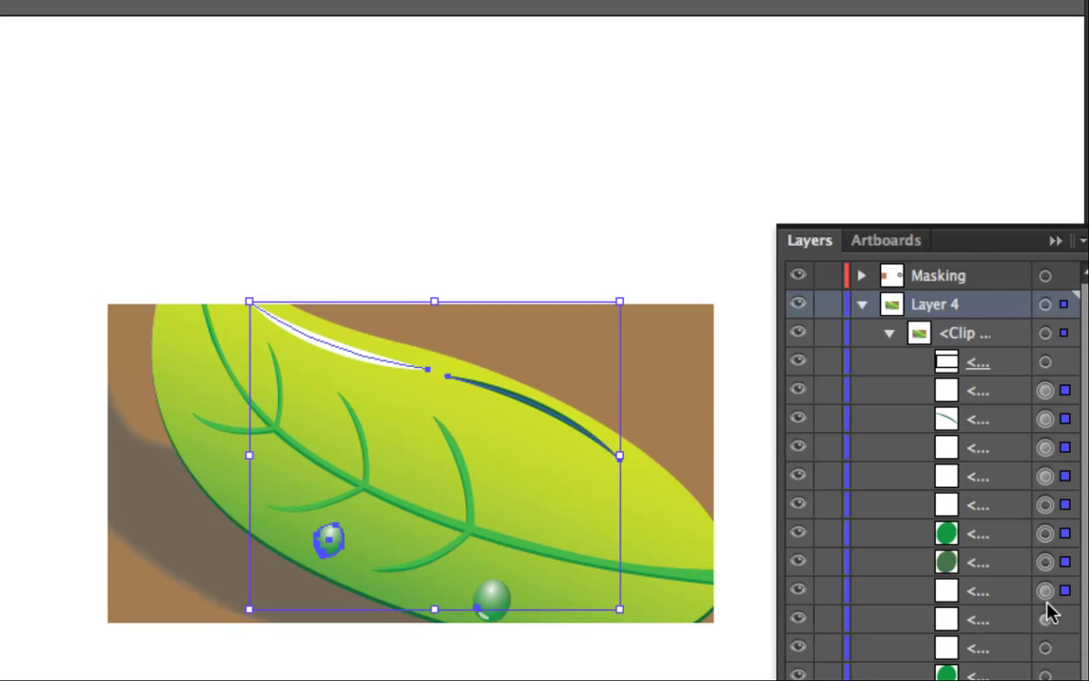
pyautogui.hotkey('ctrl', 'a')
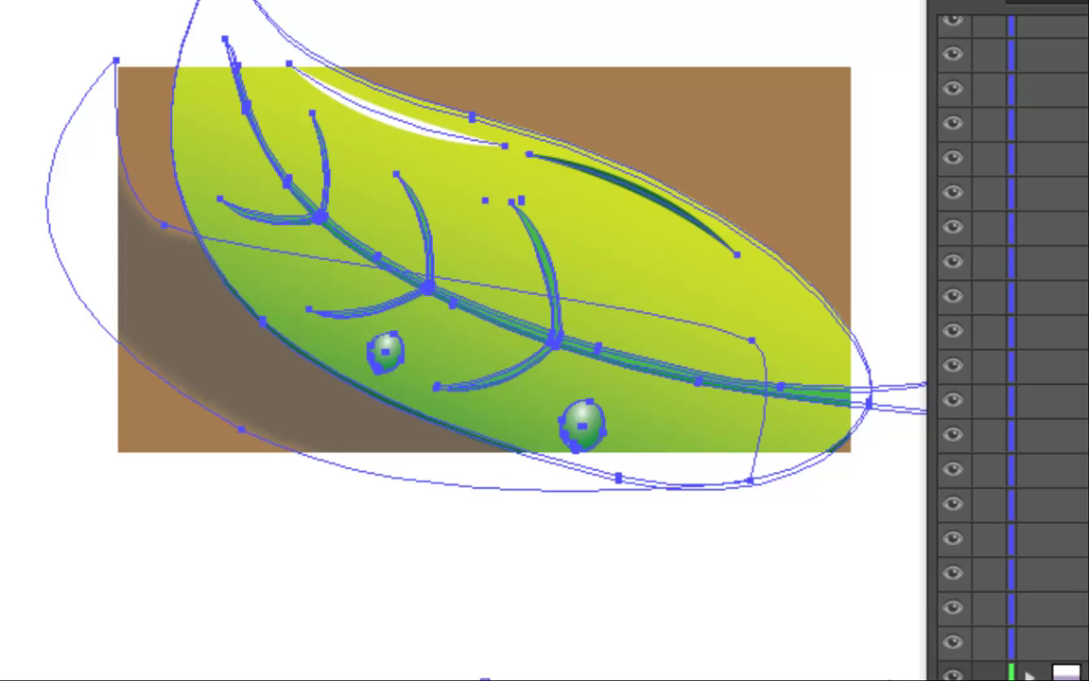
pyautogui.scroll(5, 919, 402)
pyautogui.scroll(-3, 918, 402)
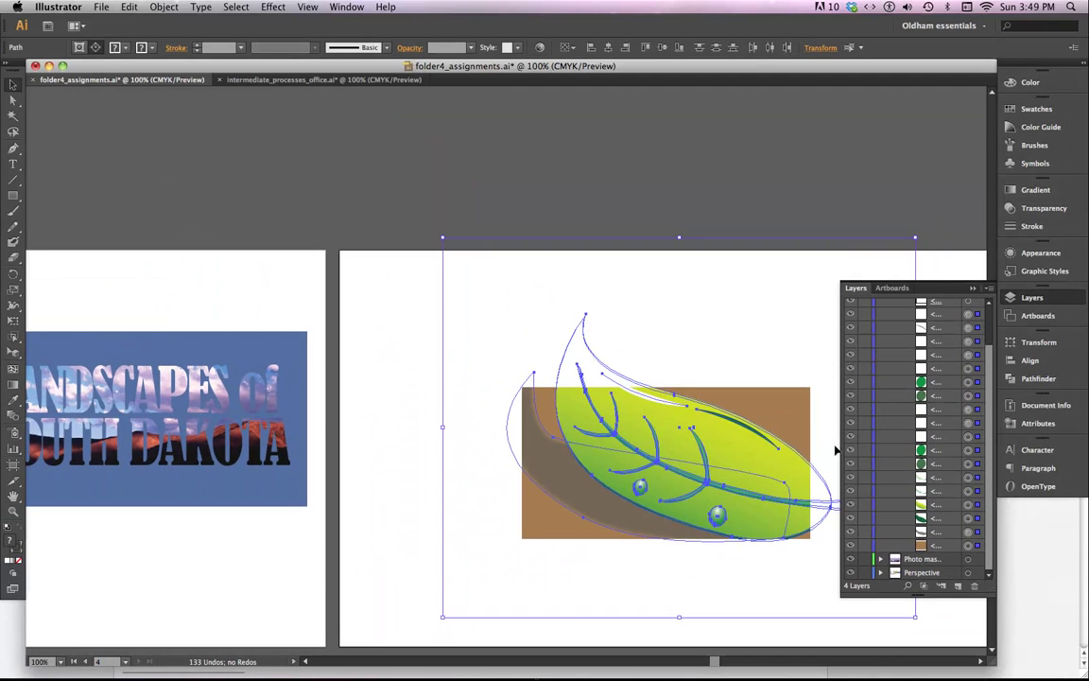
pyautogui.hscroll(5, 783, 484)
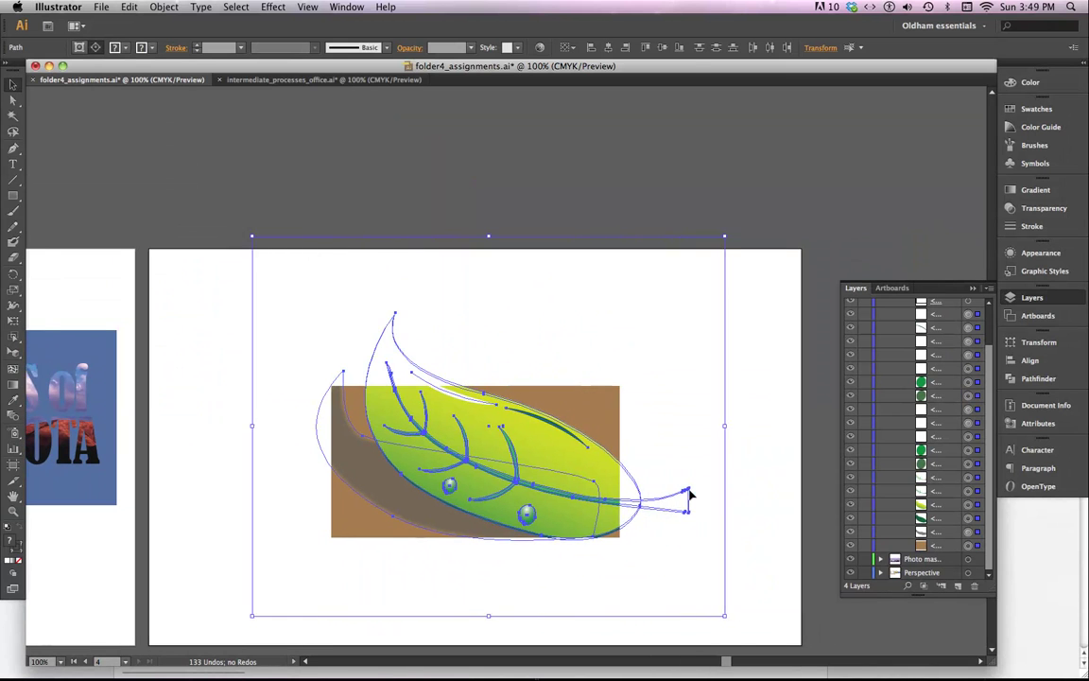
pyautogui.hscroll(1, 690, 492)
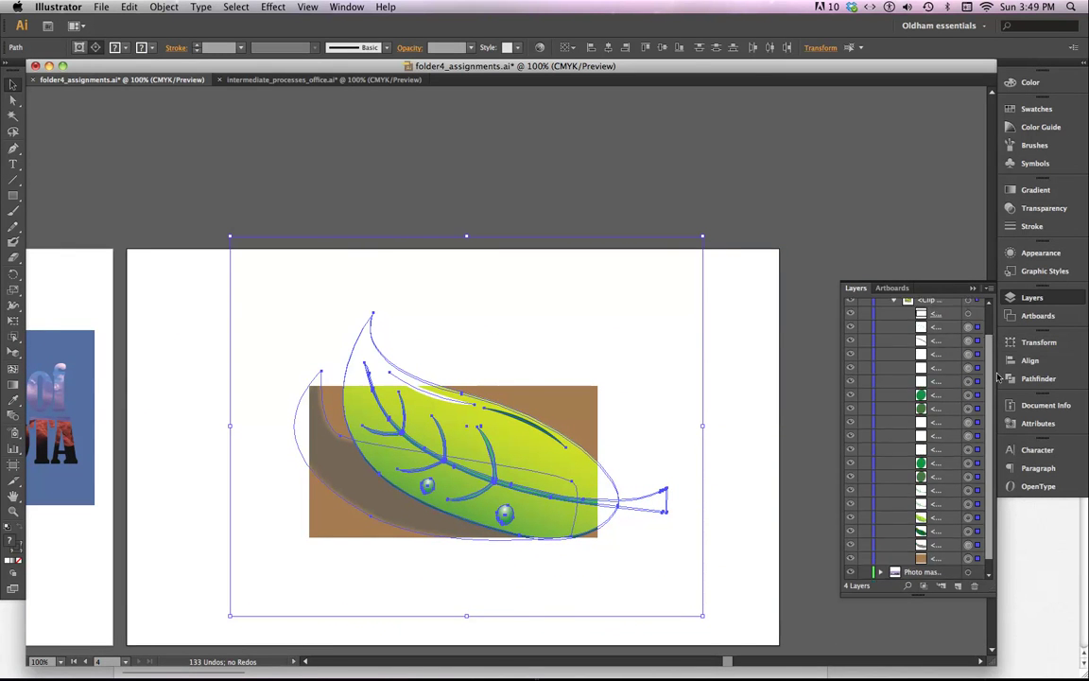
pyautogui.scroll(3, 959, 359)
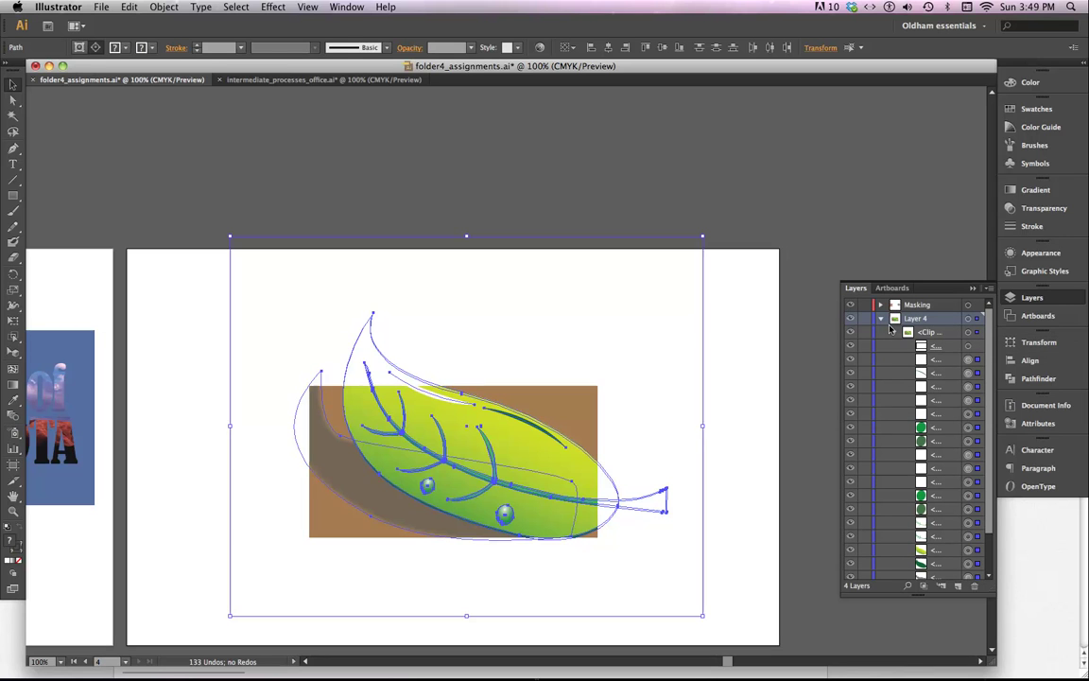
pyautogui.click(718, 317)
pyautogui.click(573, 407)
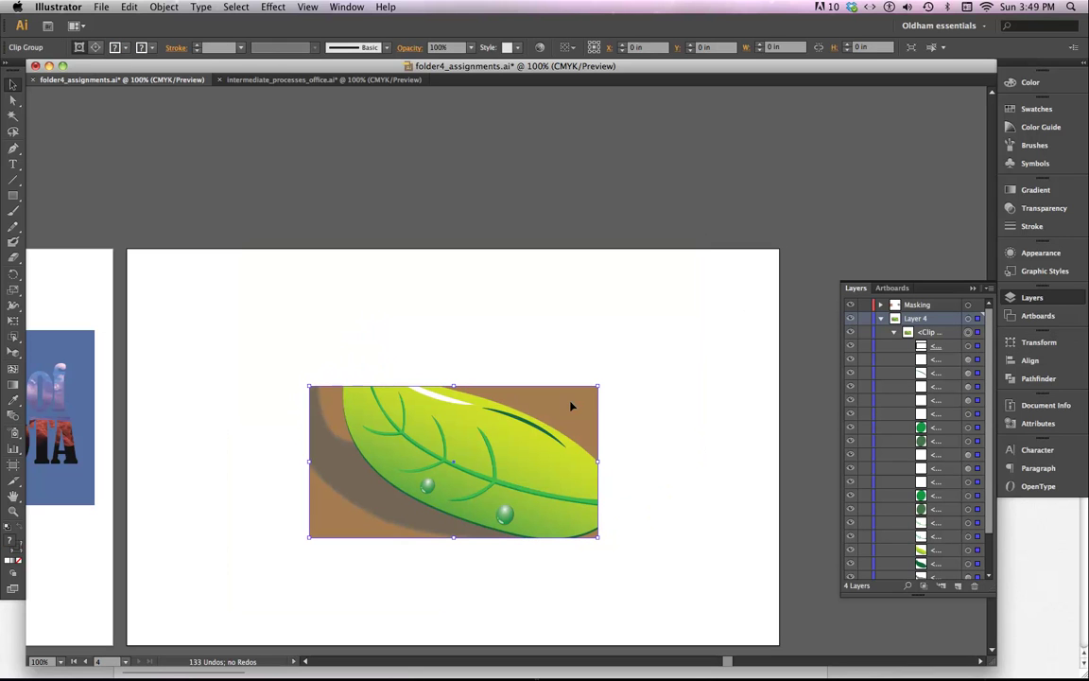
pyautogui.click(880, 319)
pyautogui.click(881, 319)
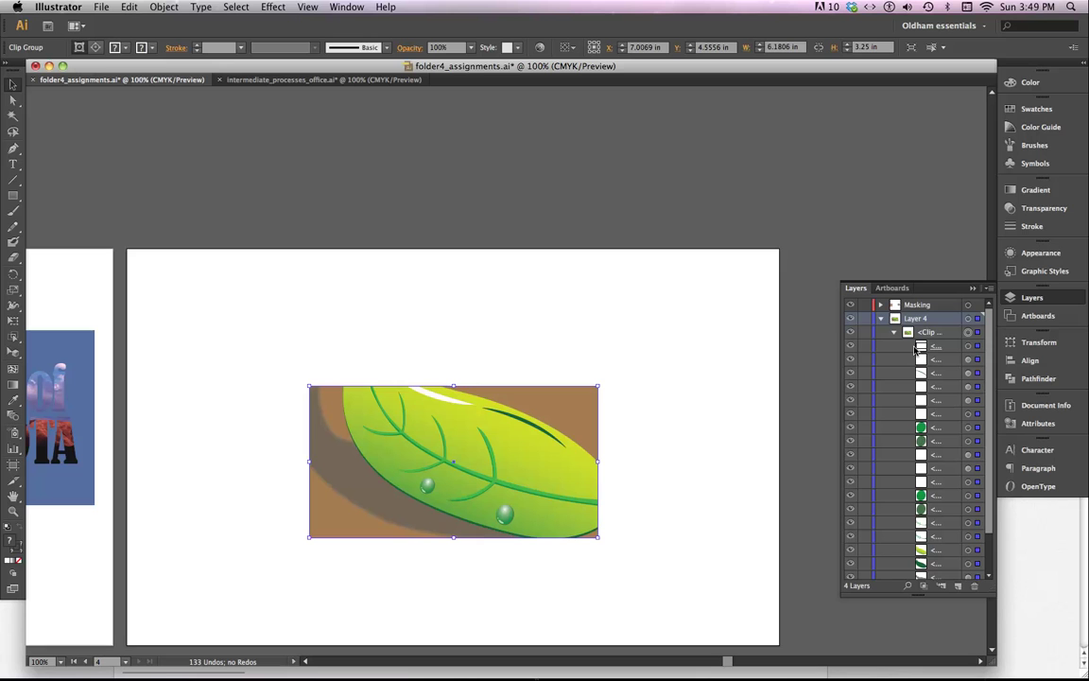
pyautogui.click(850, 346)
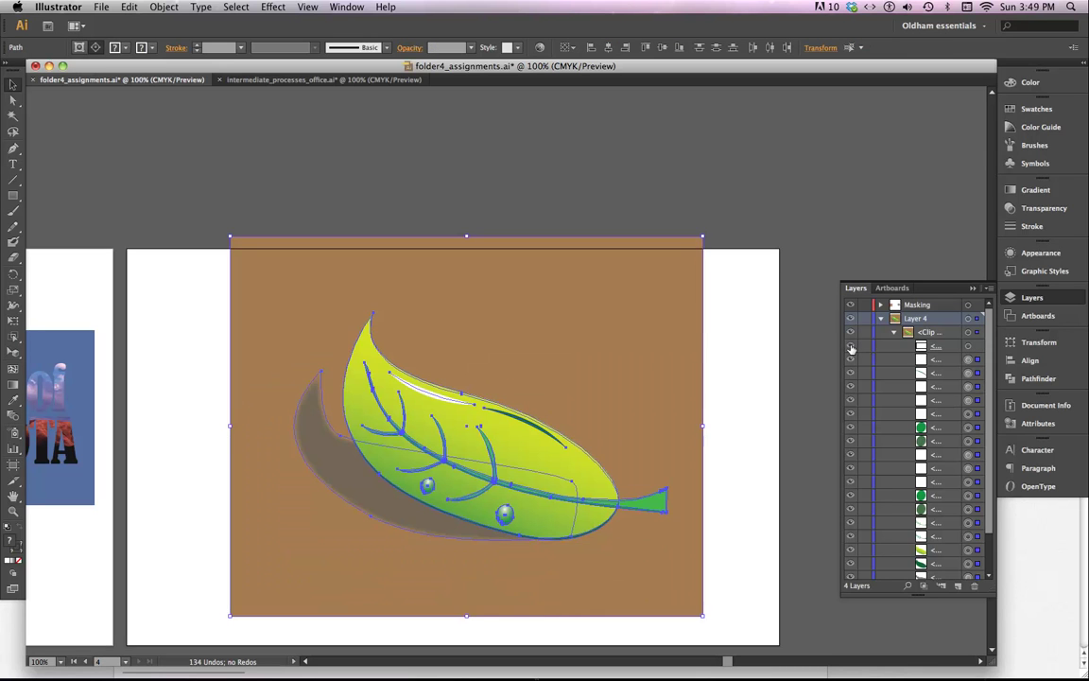
pyautogui.click(850, 346)
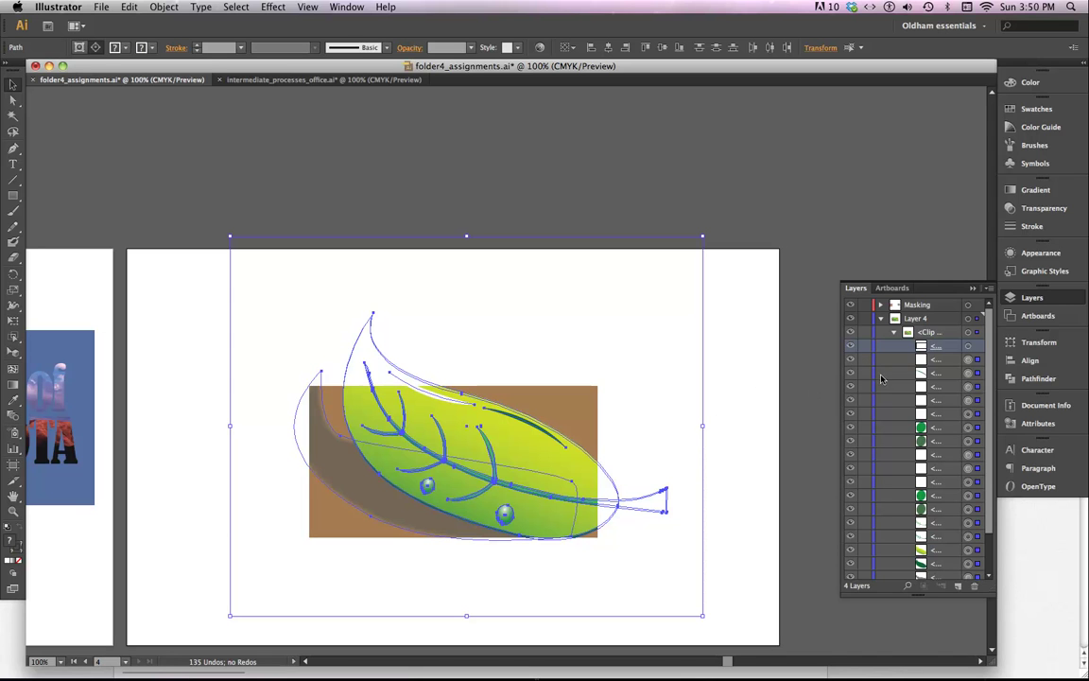
pyautogui.press('Up')
pyautogui.press('Up')
pyautogui.press('Up')
pyautogui.press('Up')
pyautogui.press('Up')
pyautogui.press('Up')
pyautogui.press('Up')
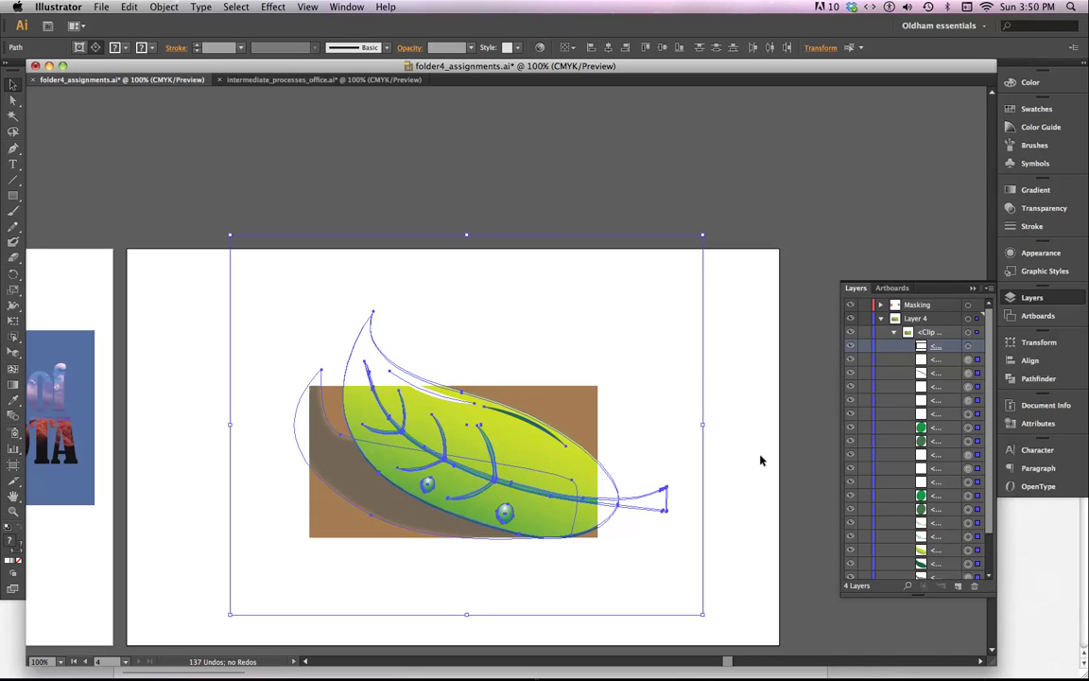
pyautogui.press('Up')
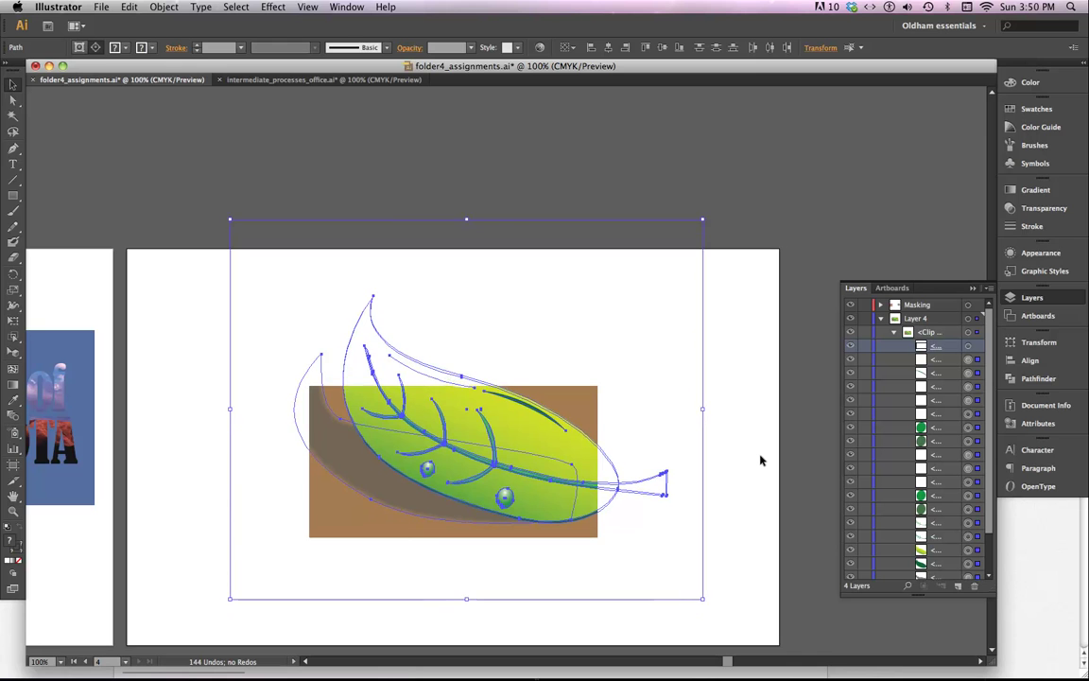
pyautogui.press('Down')
pyautogui.press('Down')
pyautogui.press('Down')
pyautogui.press('Down')
pyautogui.press('Down')
pyautogui.press('Right')
pyautogui.press('Left')
pyautogui.press('Left')
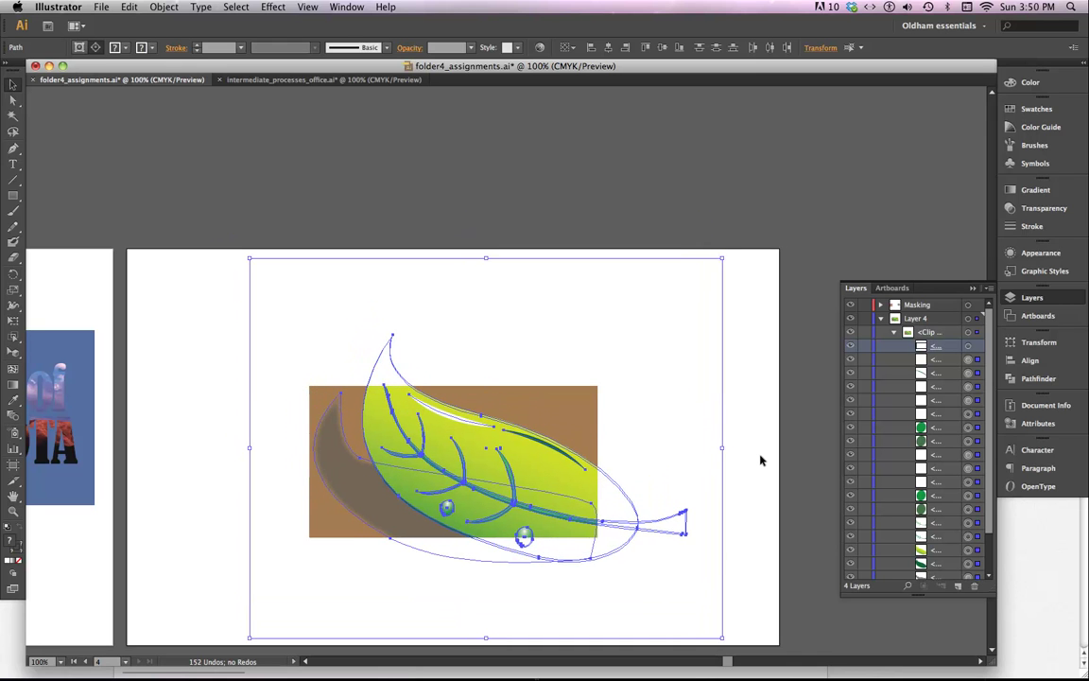
pyautogui.press('Down')
pyautogui.press('Down')
pyautogui.press('Down')
pyautogui.press('Left')
pyautogui.press('Left')
pyautogui.press('Up')
pyautogui.press('Up')
pyautogui.press('Up')
pyautogui.press('Up')
pyautogui.press('Up')
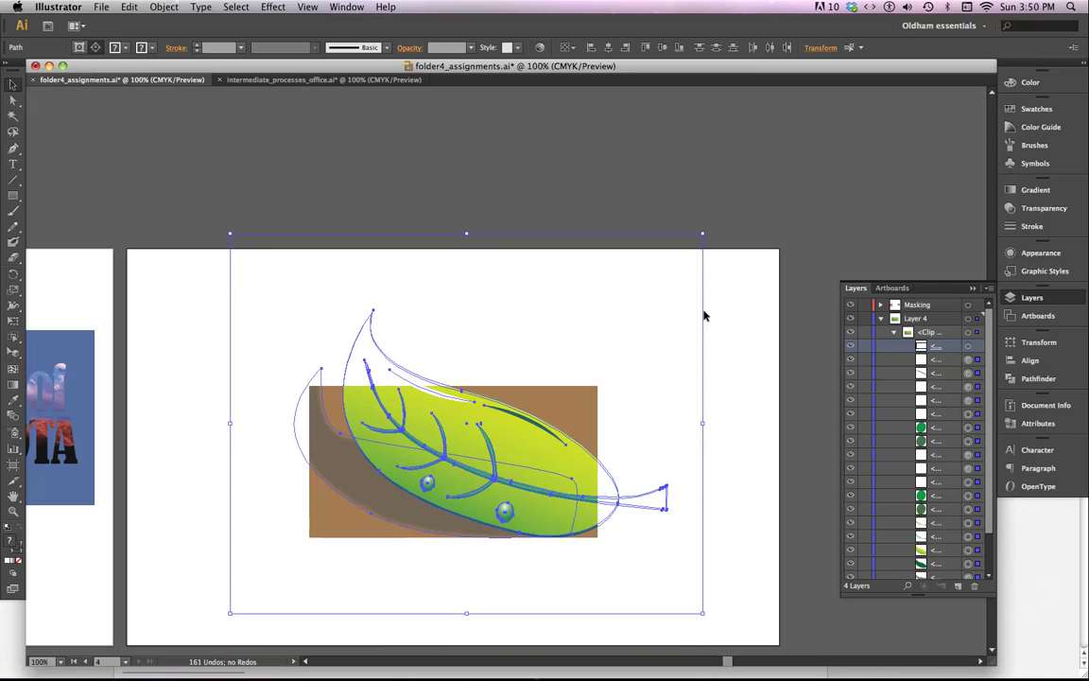
# - Collapse and select the leaf's clip group, then release its clipping mask
pyautogui.click(749, 318)
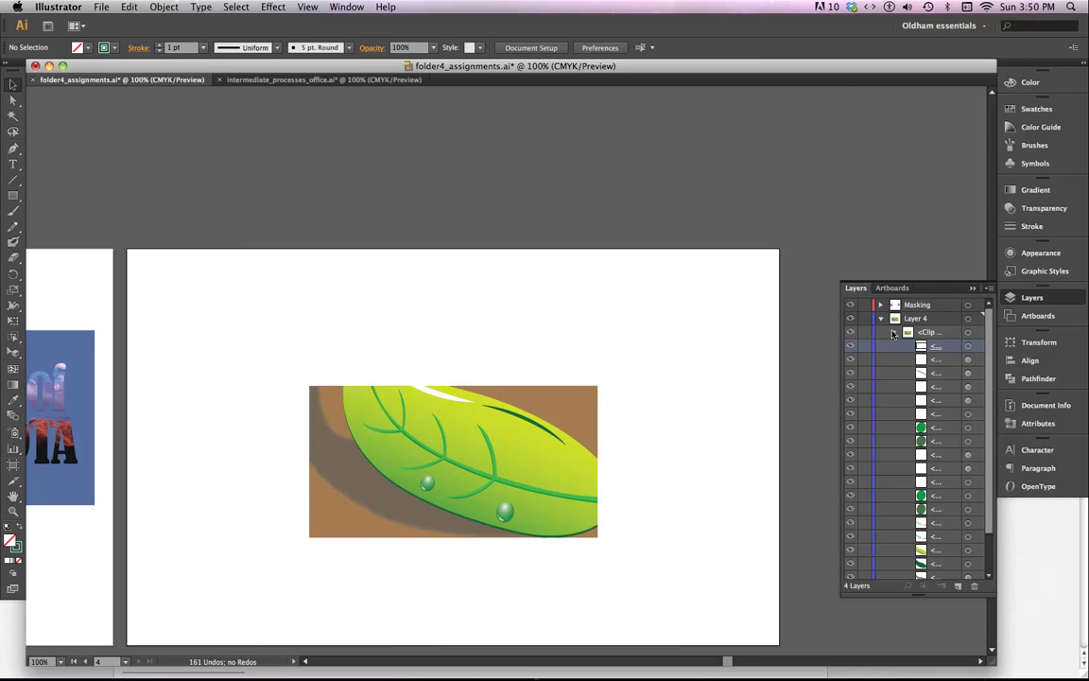
pyautogui.click(893, 333)
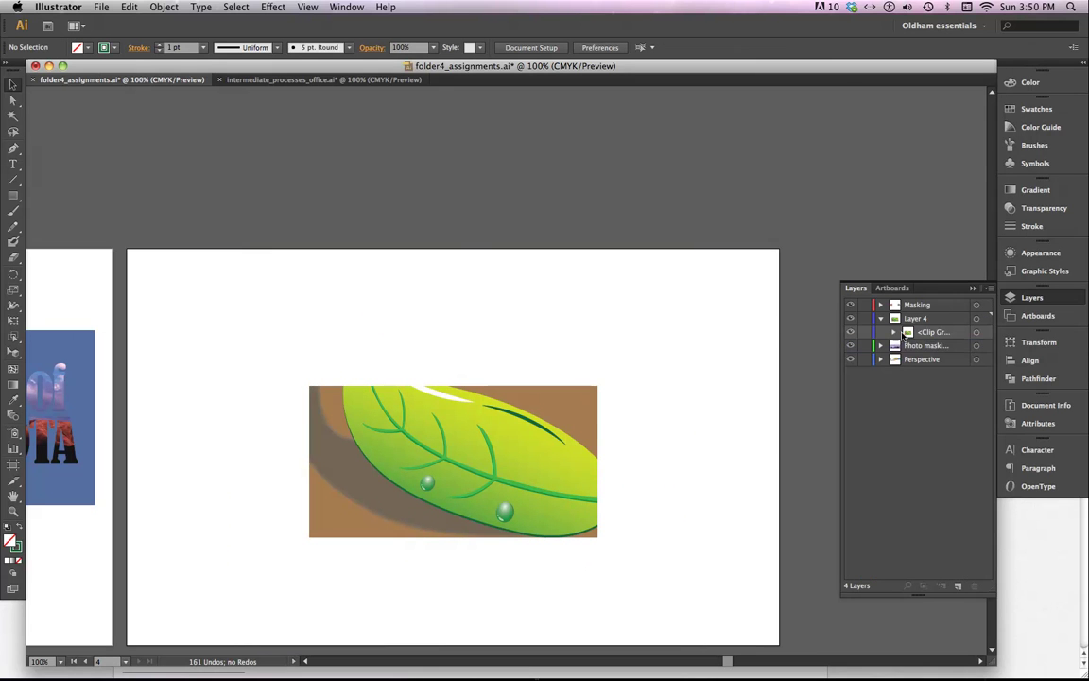
pyautogui.click(976, 333)
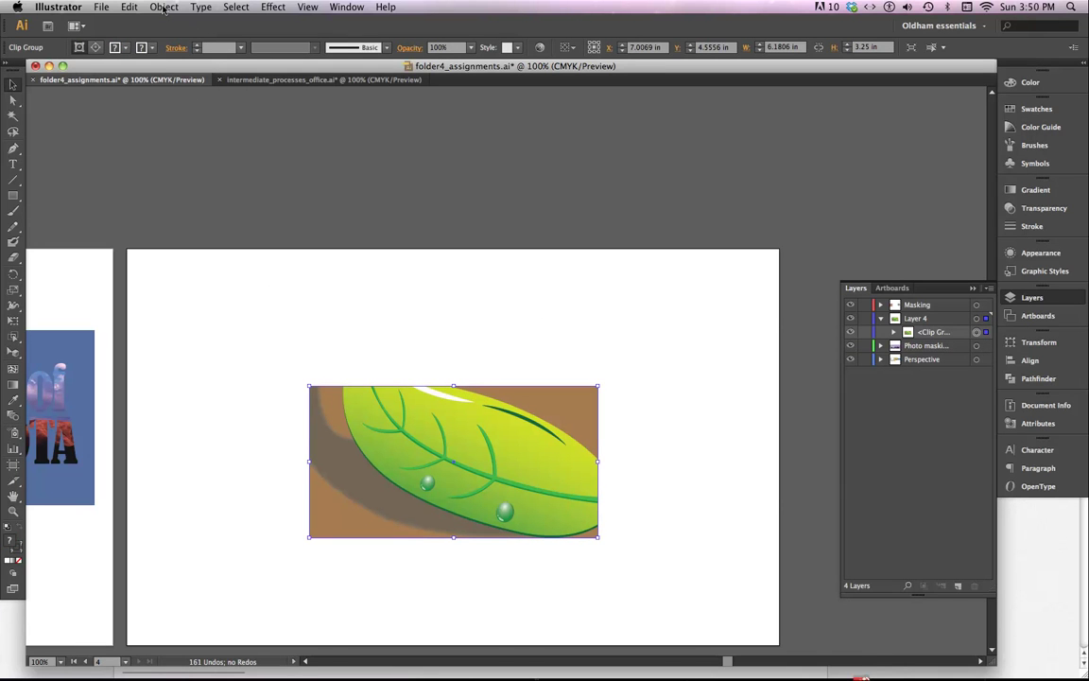
pyautogui.click(164, 7)
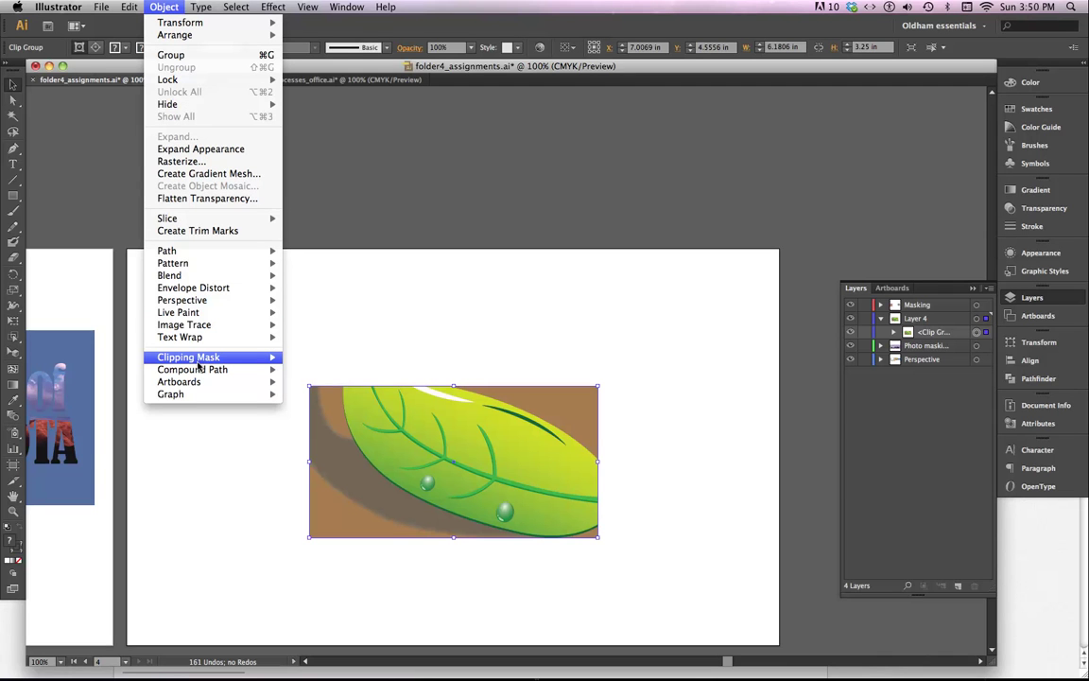
pyautogui.moveTo(217, 358)
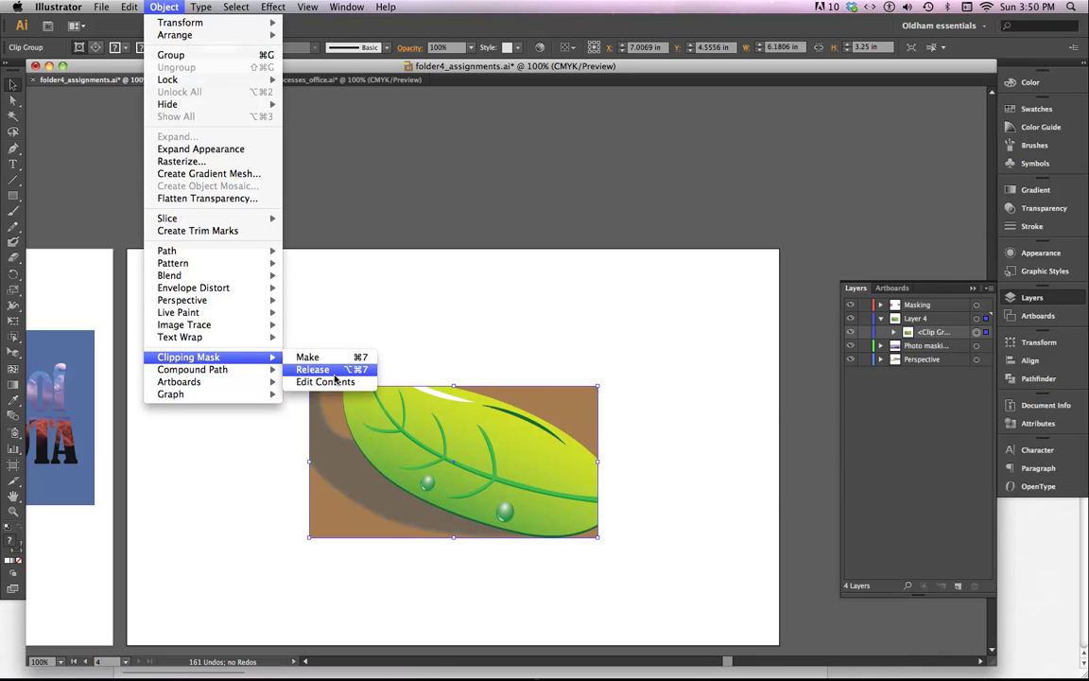
pyautogui.click(336, 377)
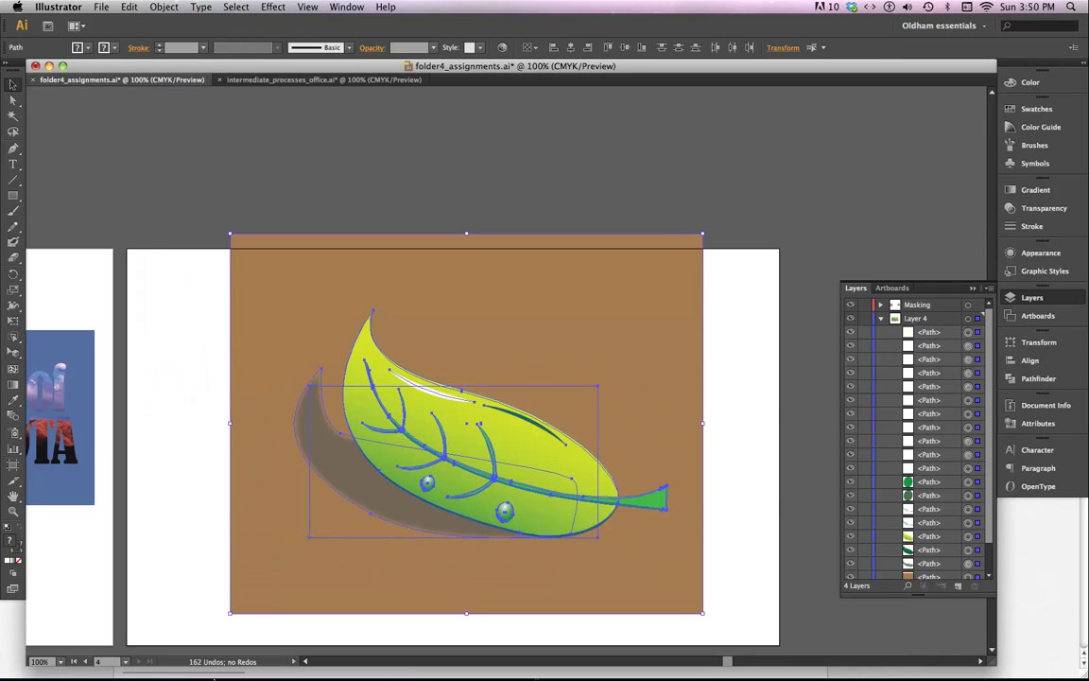
# - Delete the old mask rectangle path
pyautogui.click(734, 365)
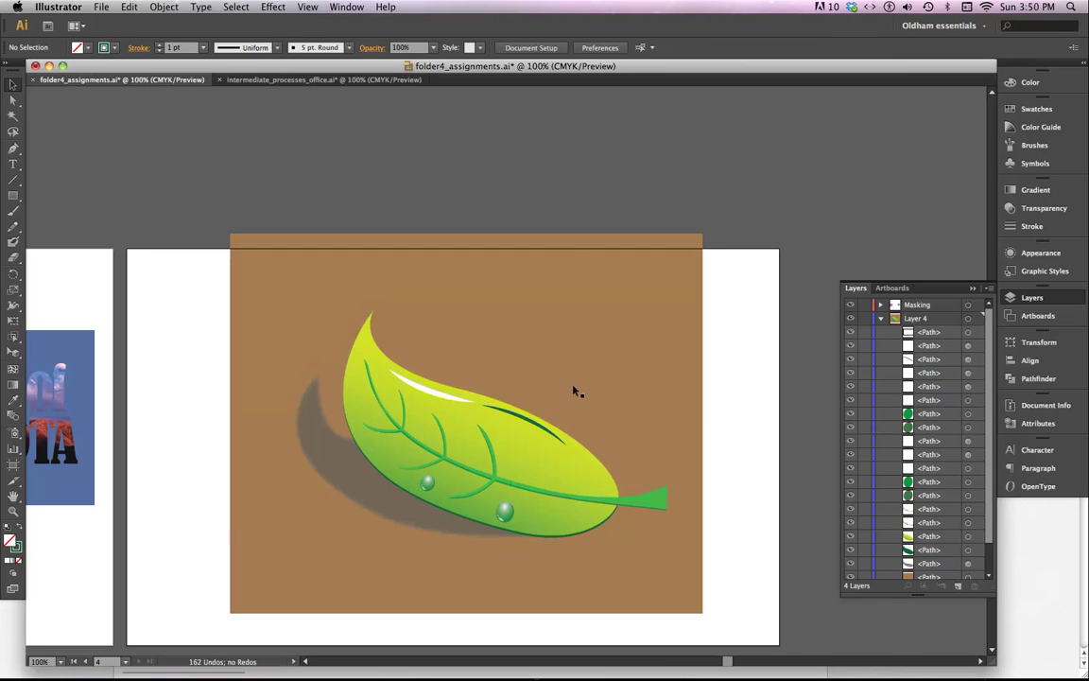
pyautogui.click(970, 335)
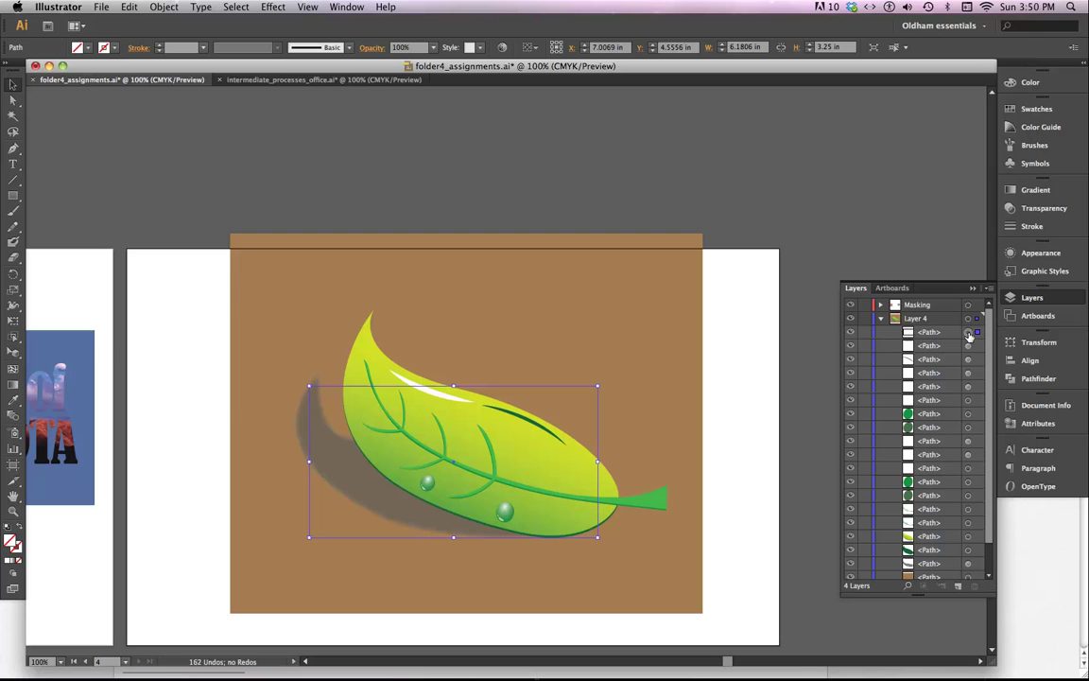
pyautogui.press('Delete')
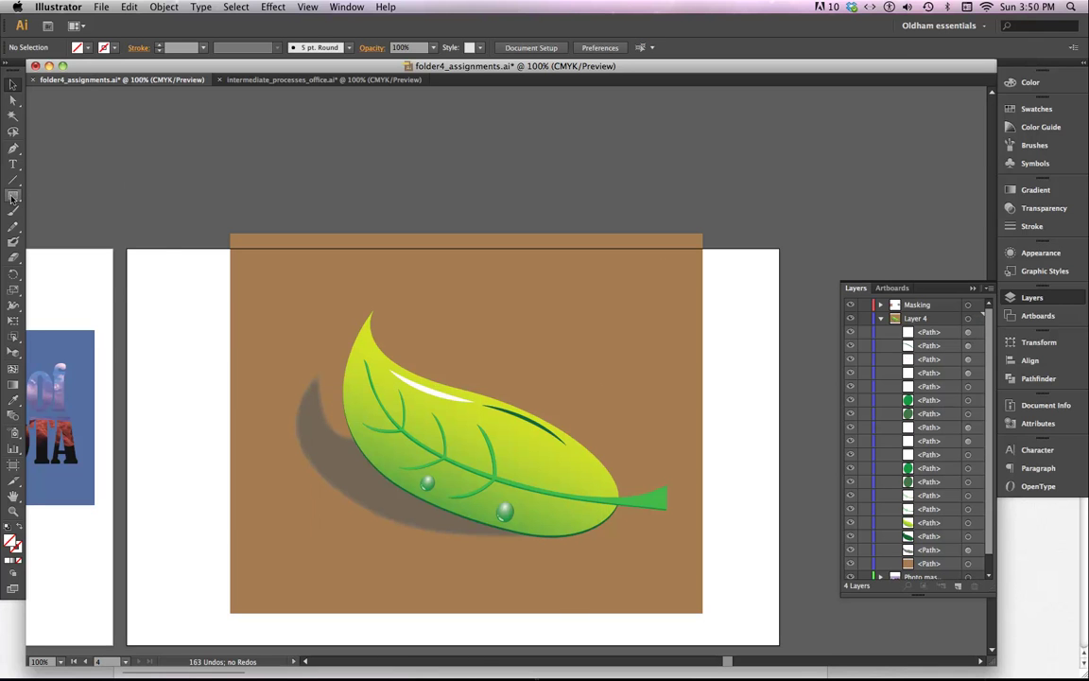
# - Draw a 7.5972 × 3.125 in ellipse across the leaf and select it with the leaf artwork
pyautogui.moveTo(13, 195); pyautogui.dragTo(72, 227)
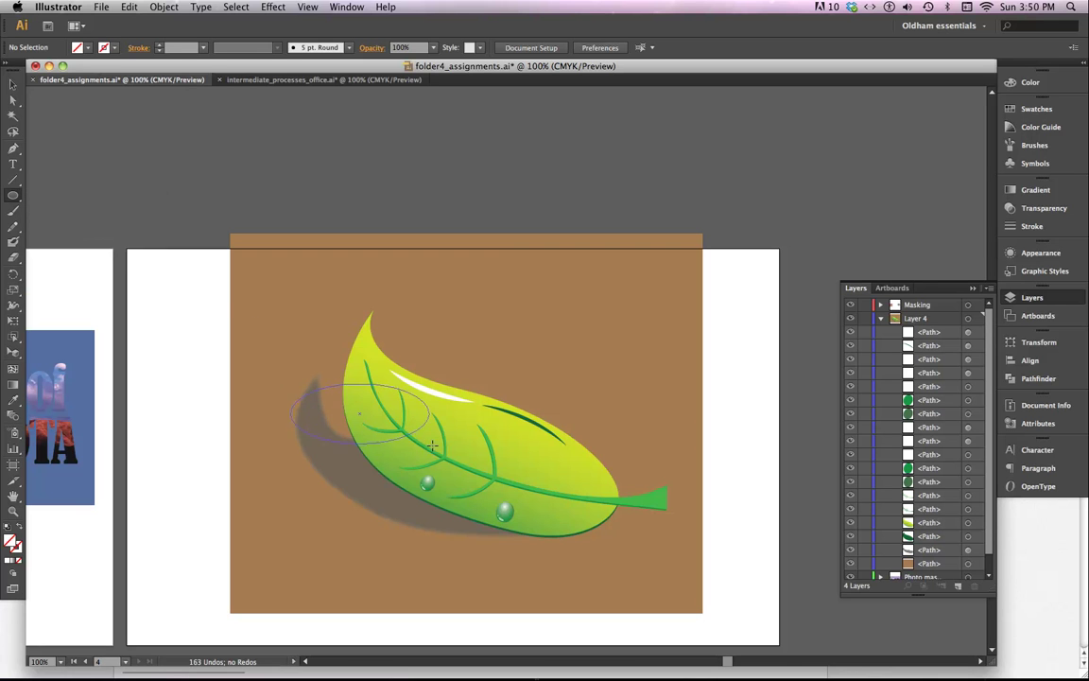
pyautogui.moveTo(291, 383); pyautogui.dragTo(645, 529)
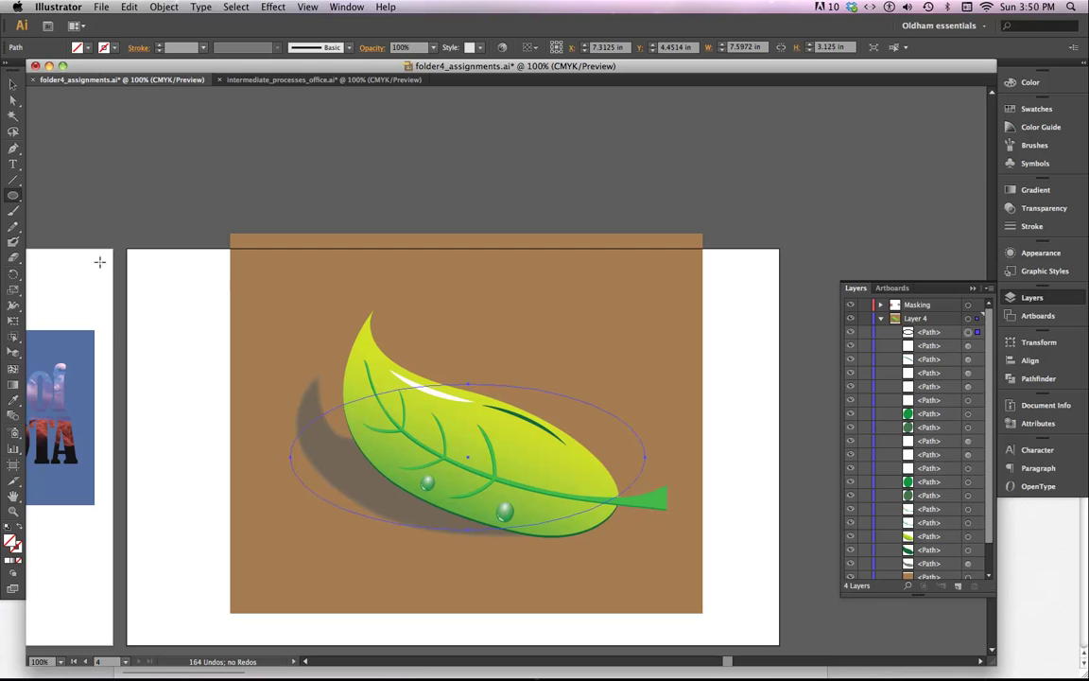
pyautogui.click(13, 84)
pyautogui.moveTo(151, 283); pyautogui.dragTo(568, 535)
# - Clip the leaf and background to the ellipse, checking it in Outline view and back
pyautogui.click(163, 8)
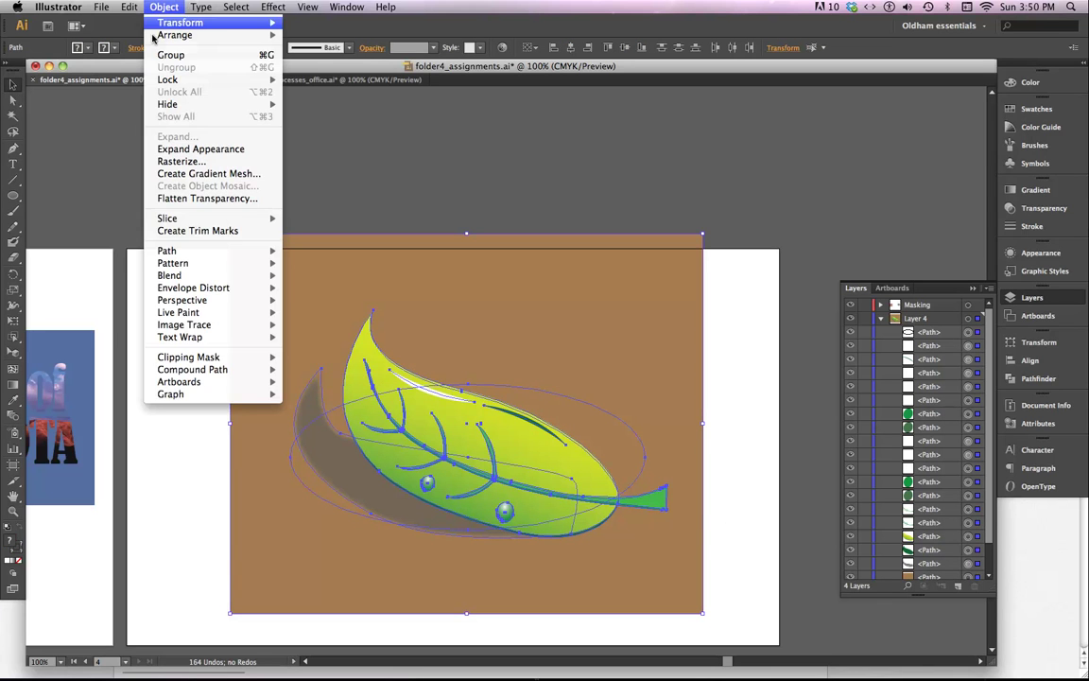
pyautogui.moveTo(212, 357)
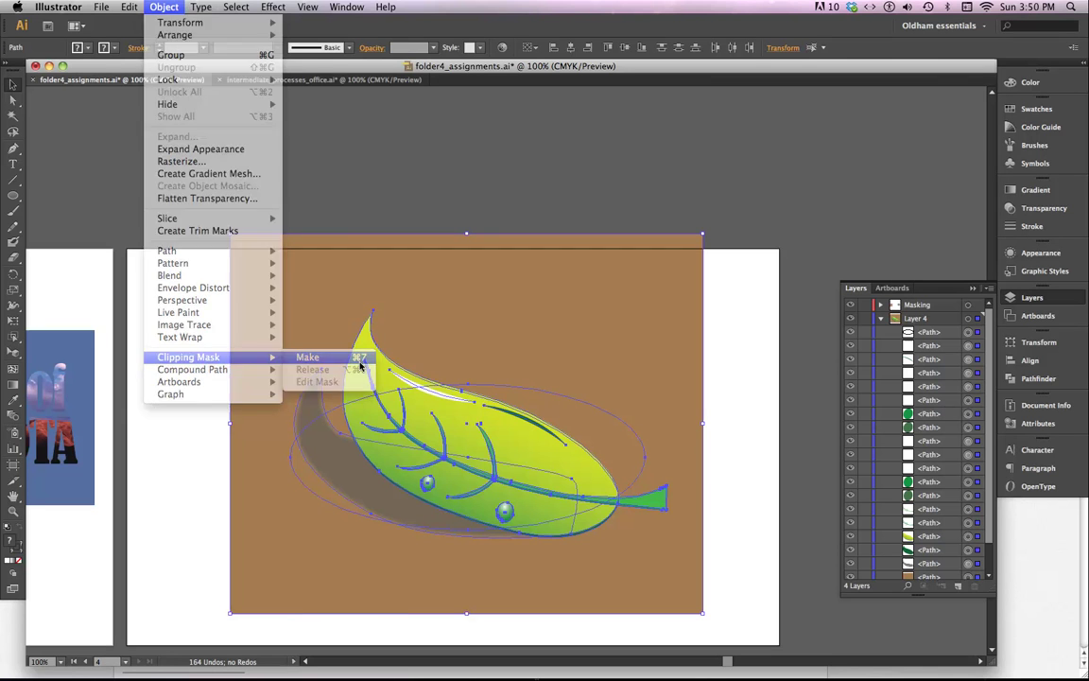
pyautogui.click(358, 362)
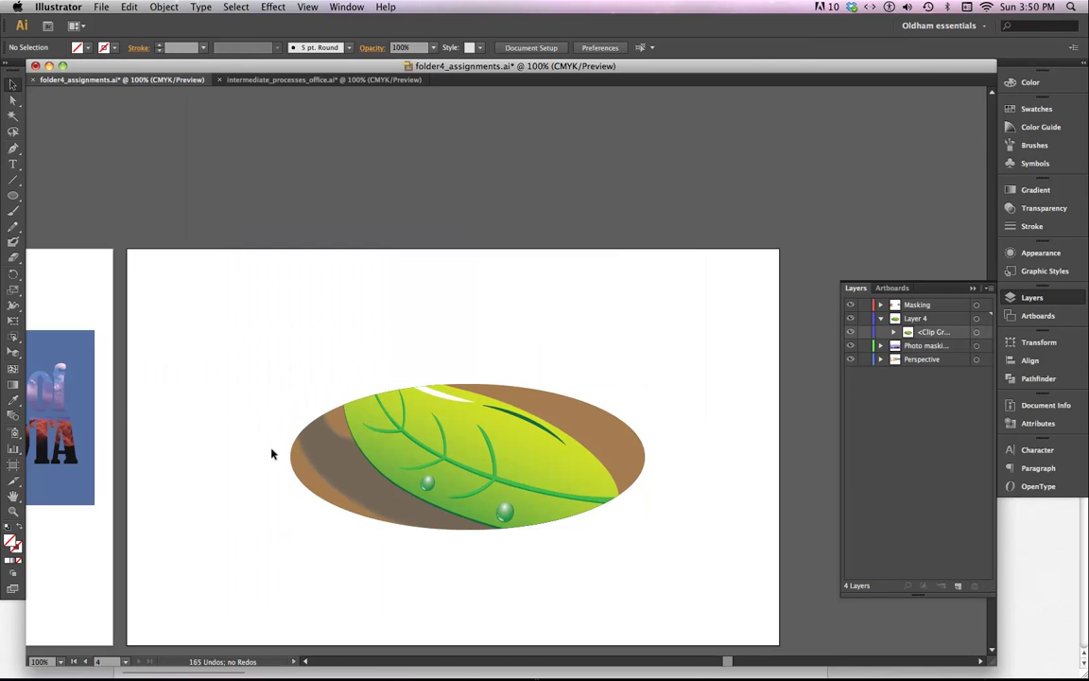
pyautogui.press('super+y')
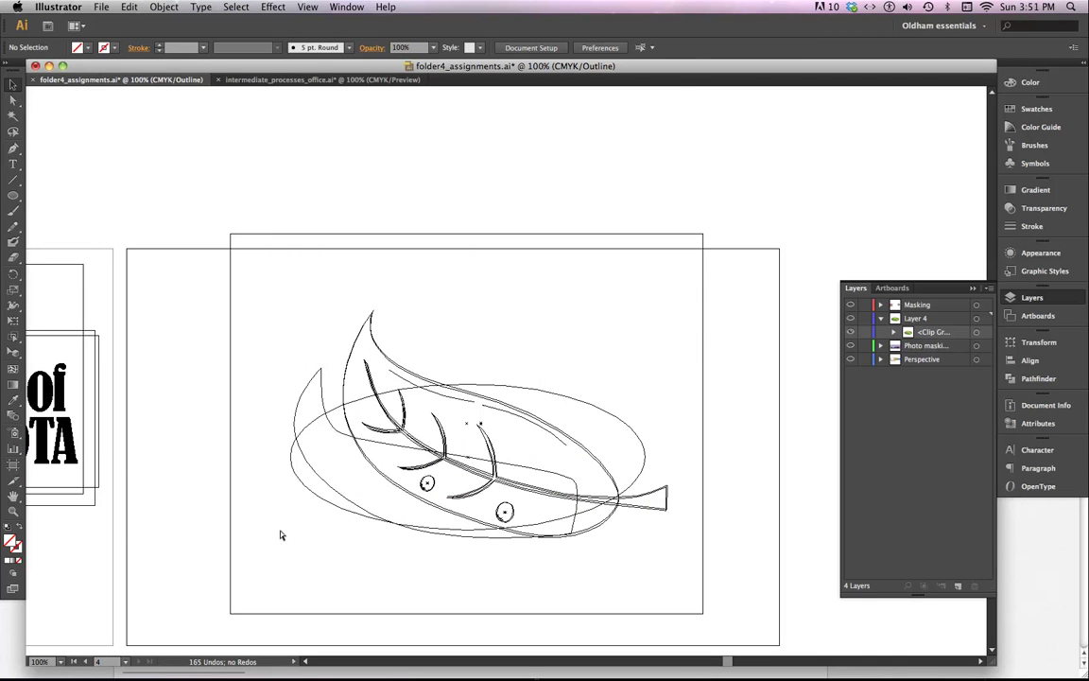
pyautogui.press('super+y')
pyautogui.press('super+y')
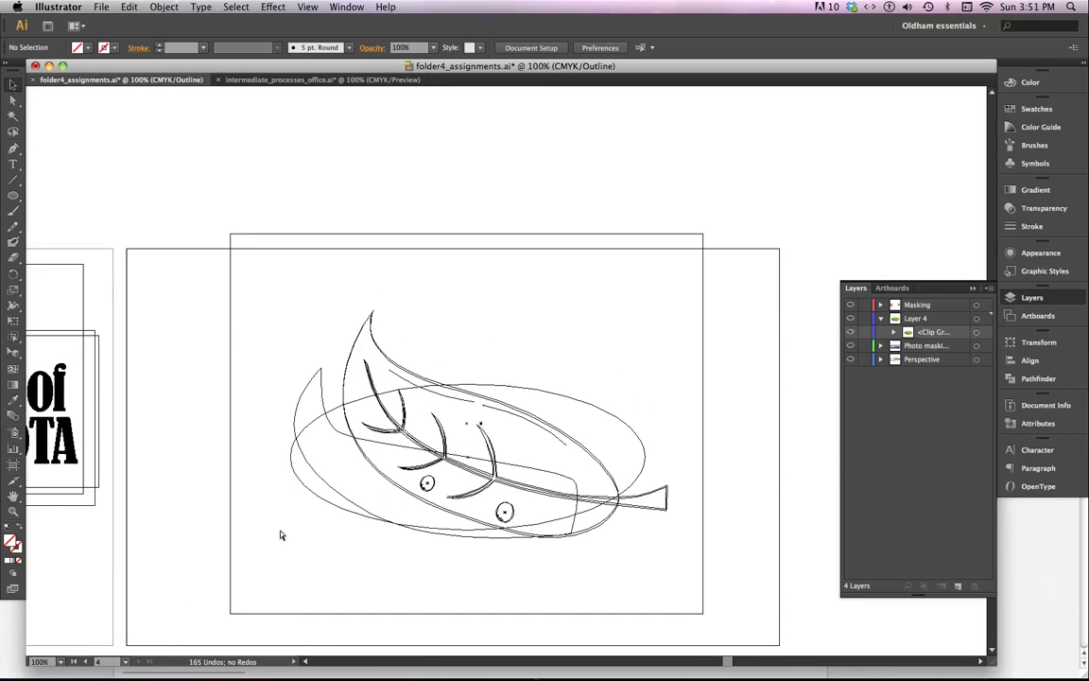
pyautogui.press('super+y')
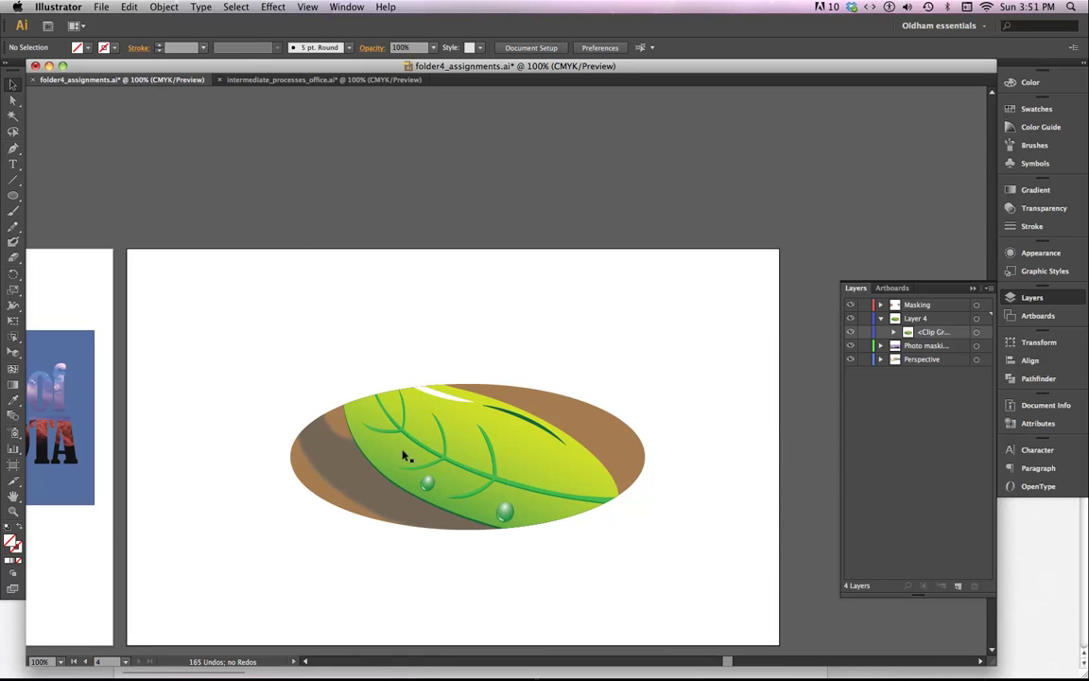
# - Release the elliptical clipping mask and delete the oval path
pyautogui.click(364, 408)
pyautogui.click(165, 8)
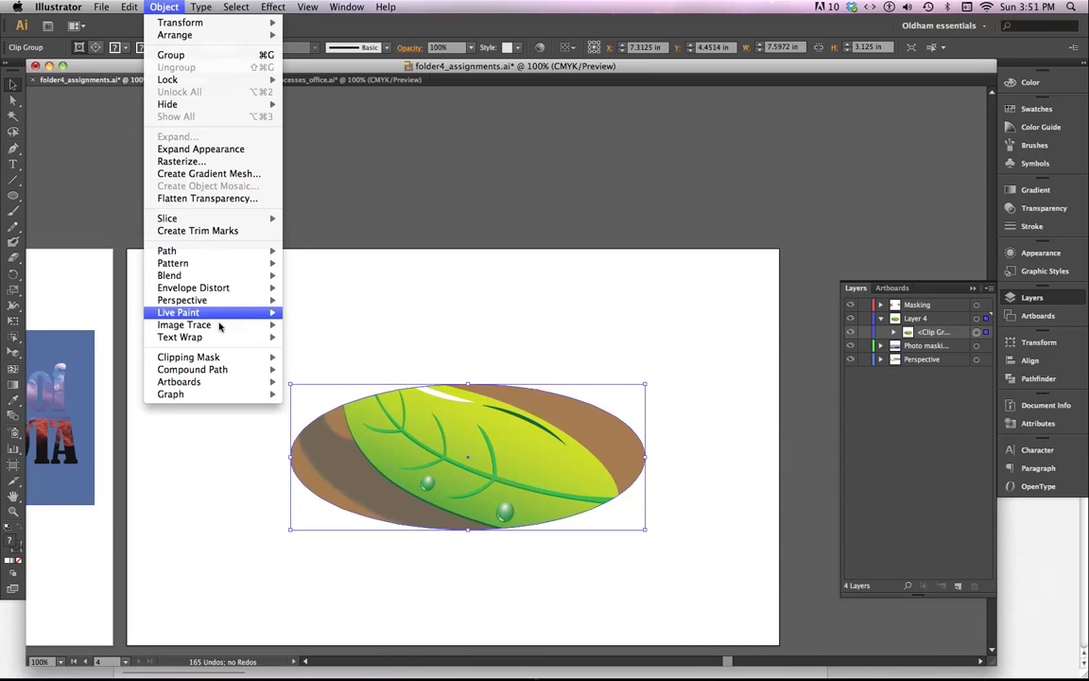
pyautogui.moveTo(270, 357)
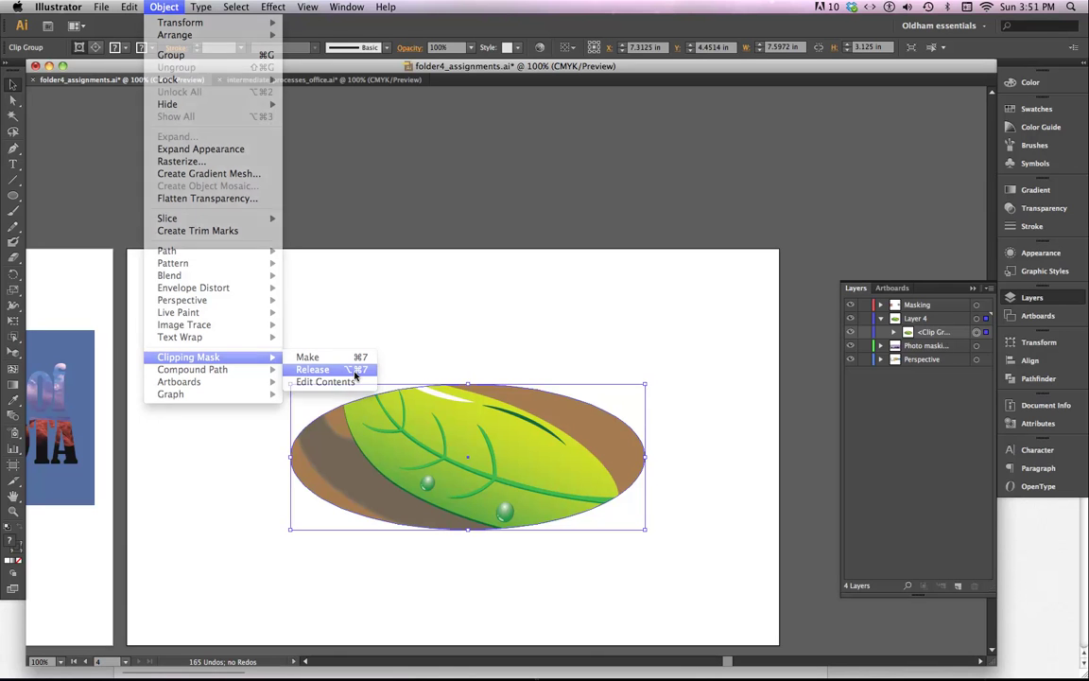
pyautogui.click(355, 374)
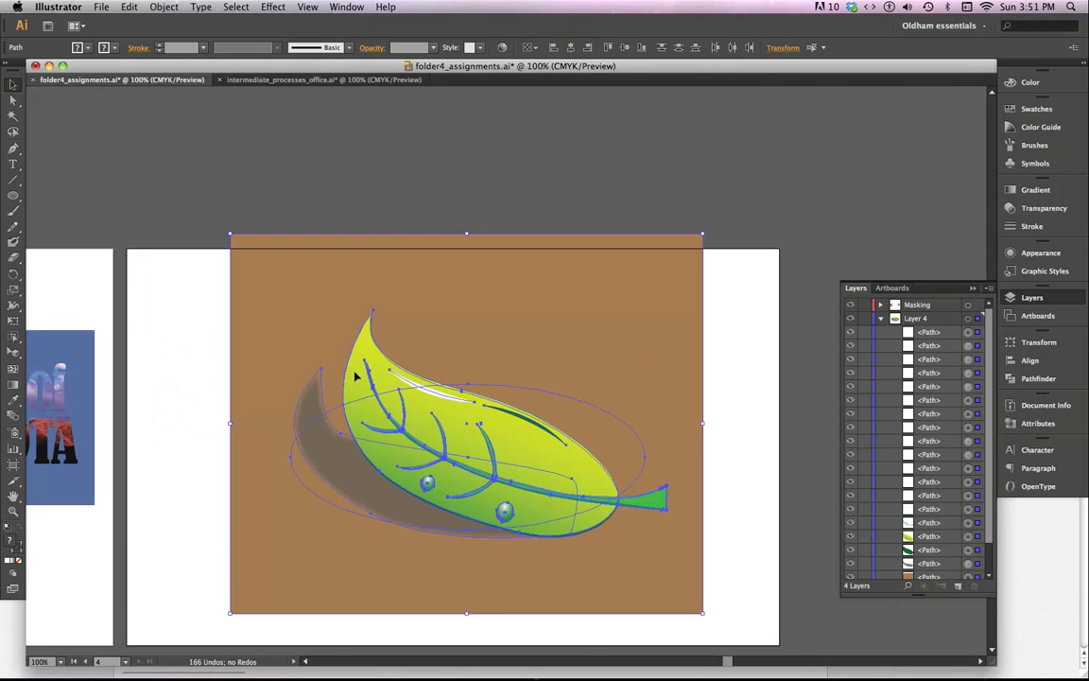
pyautogui.click(969, 333)
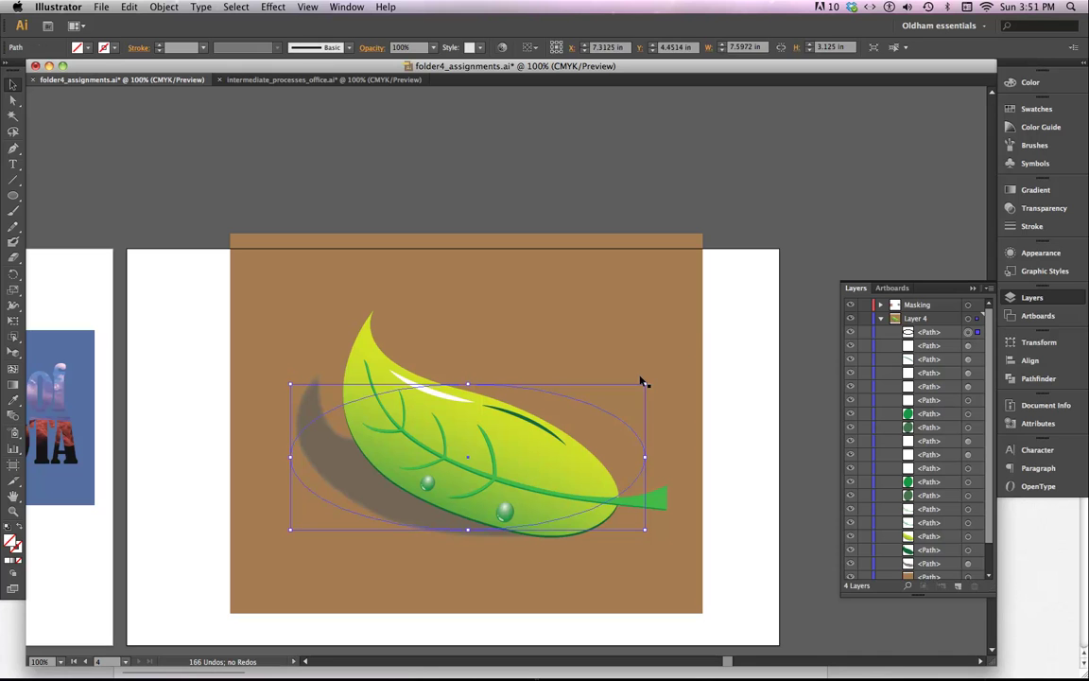
pyautogui.press('Delete')
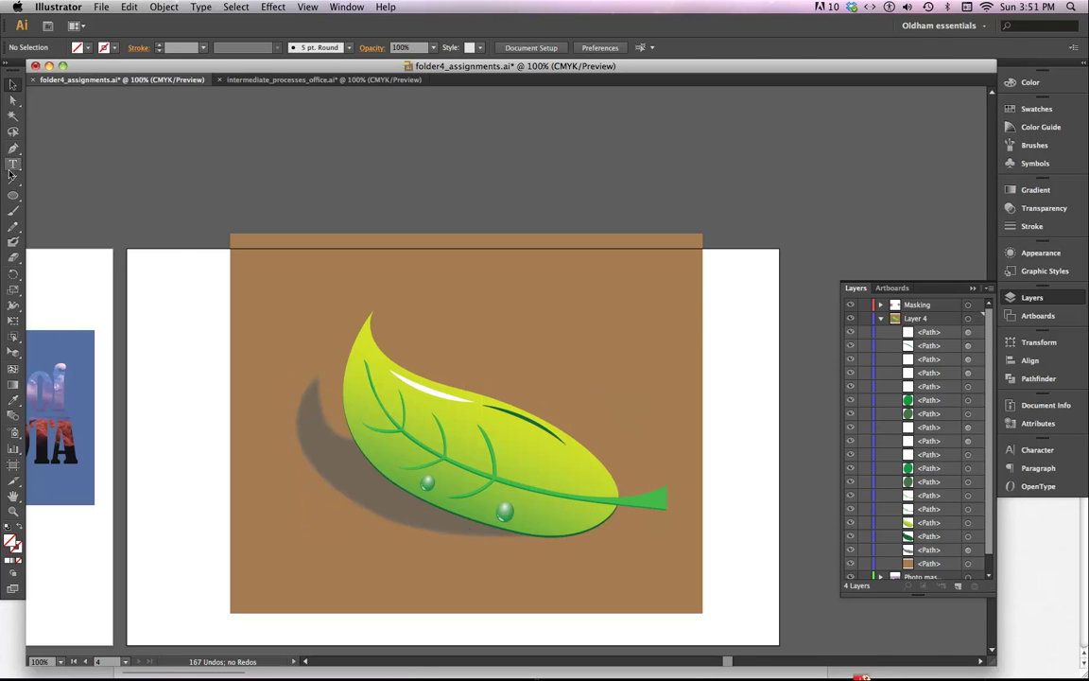
# - Add a FALL LEAVES text object below the artboard with the Type tool
pyautogui.moveTo(14, 163); pyautogui.dragTo(43, 161)
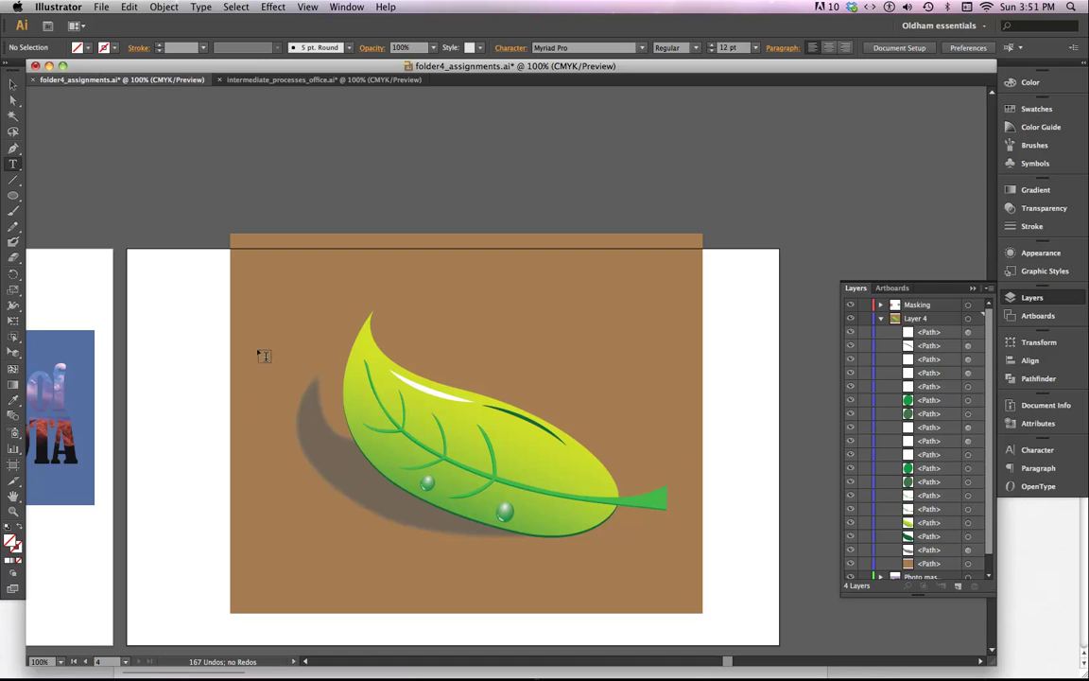
pyautogui.scroll(-5, 340, 511)
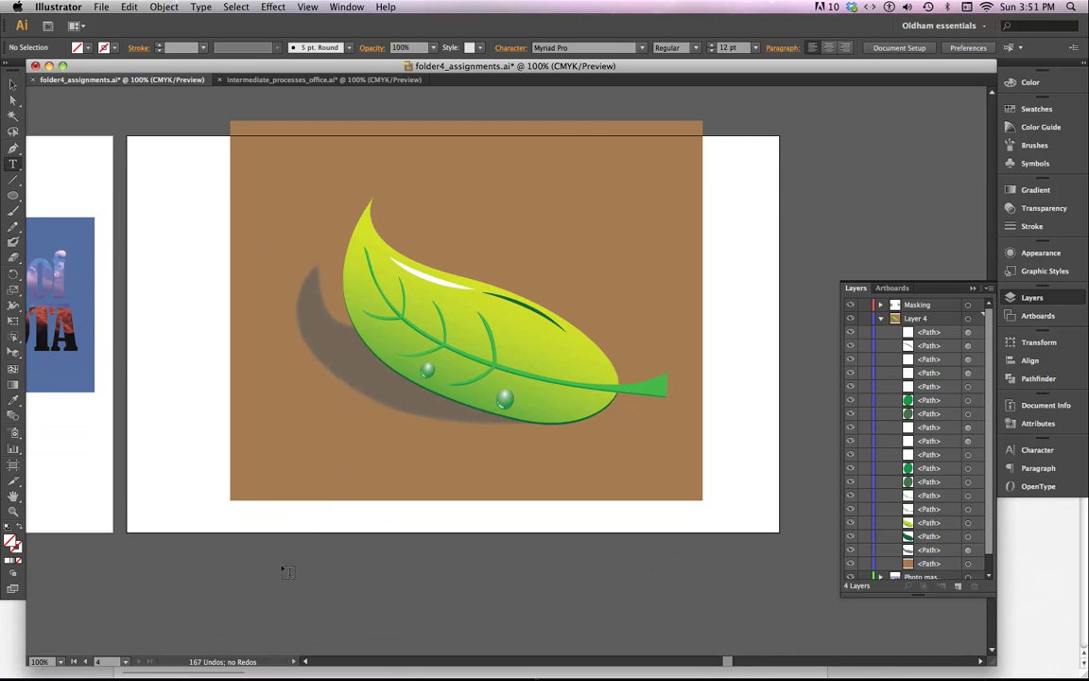
pyautogui.click(286, 571)
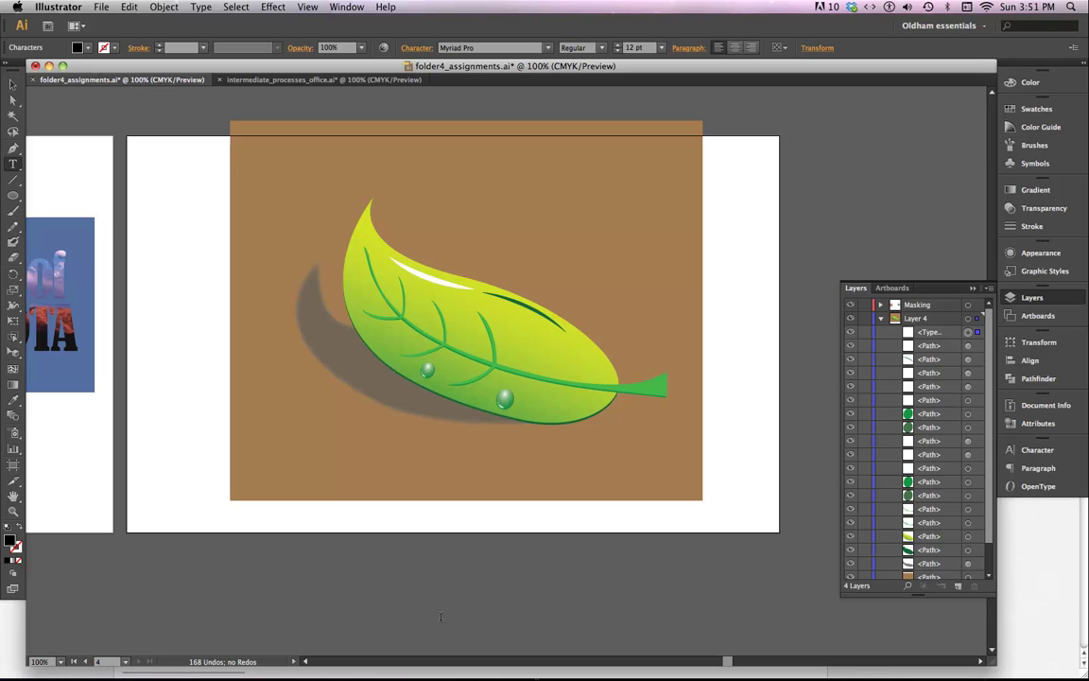
pyautogui.write('FALL')
pyautogui.press('F3')
pyautogui.press('F3')
pyautogui.press('F3')
pyautogui.press('F11')
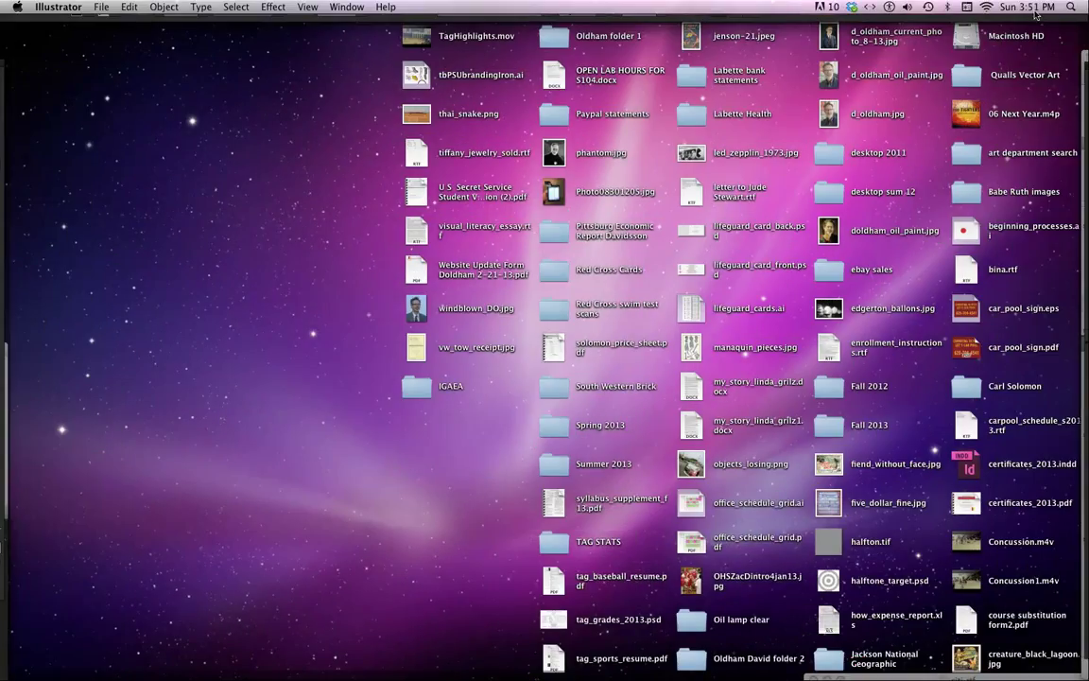
pyautogui.press('F11')
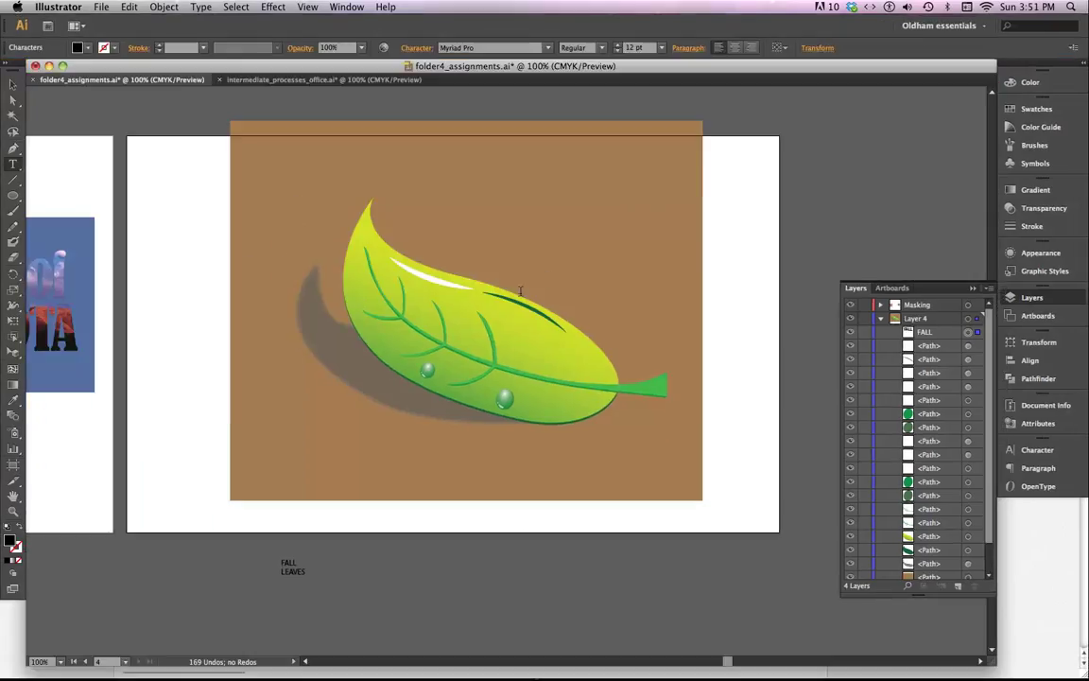
# - Scale the FALL LEAVES text up to 128.75 pt over the artwork's lower left
pyautogui.click(12, 84)
pyautogui.click(292, 566)
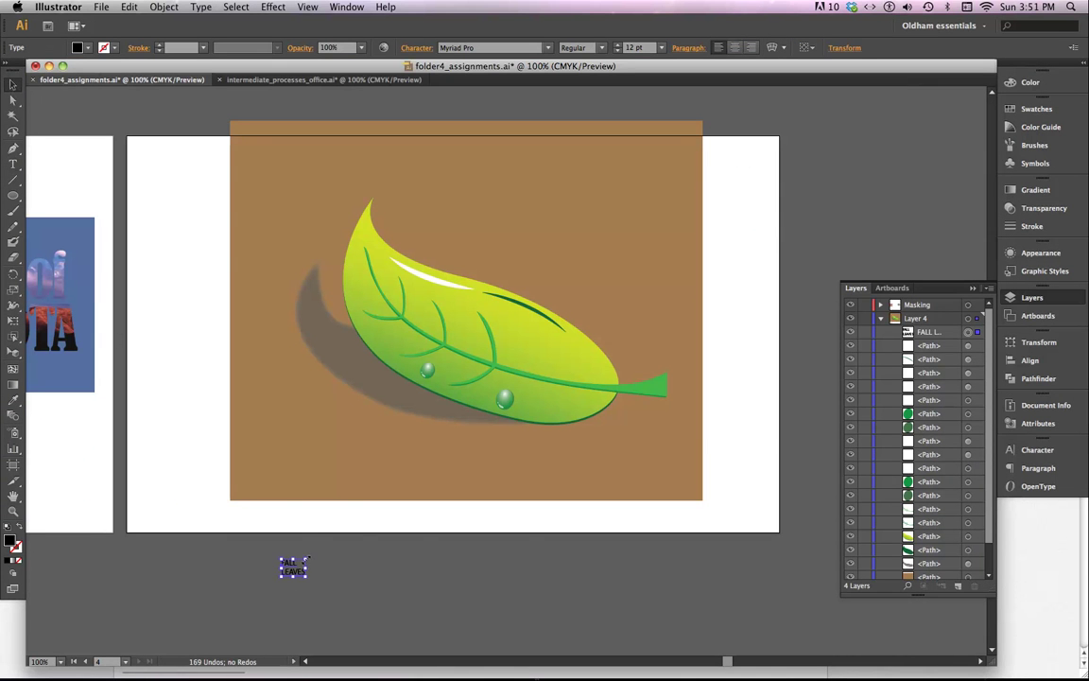
pyautogui.moveTo(305, 559); pyautogui.dragTo(623, 346)
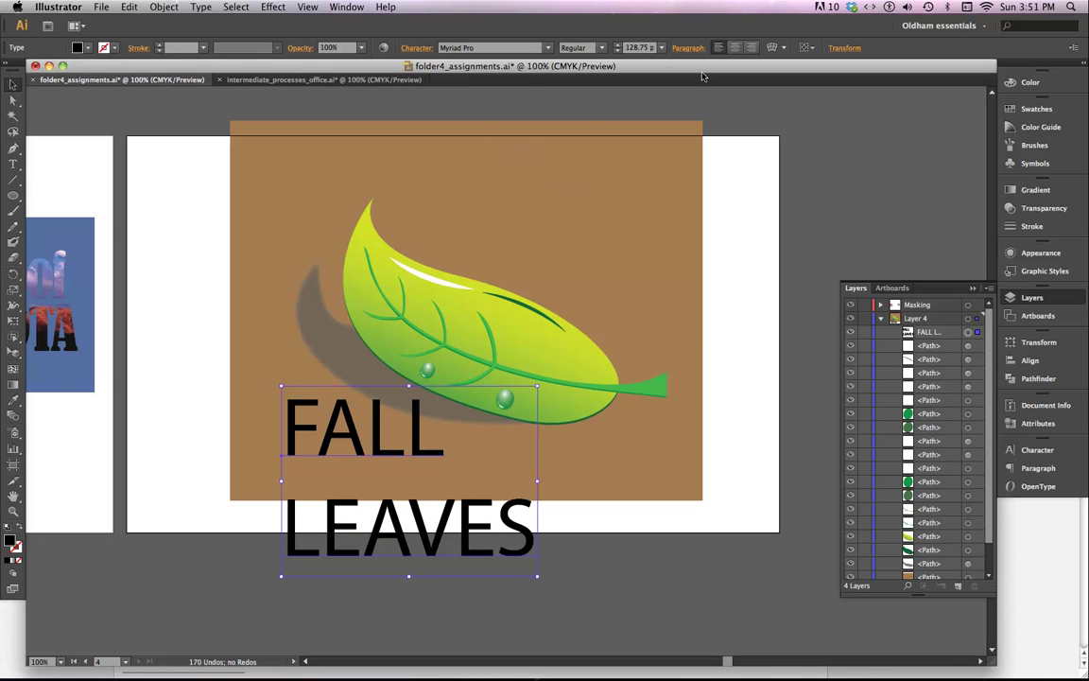
# - Center-align FALL LEAVES, make it bold, and set the font to Blackoak Std
pyautogui.click(734, 48)
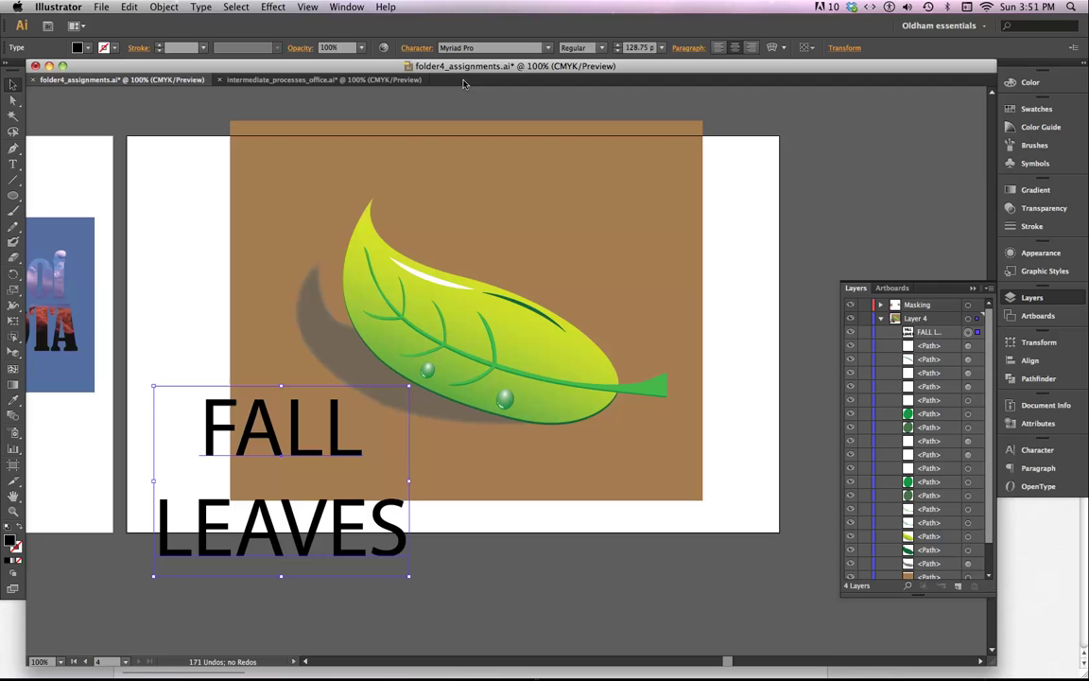
pyautogui.click(603, 51)
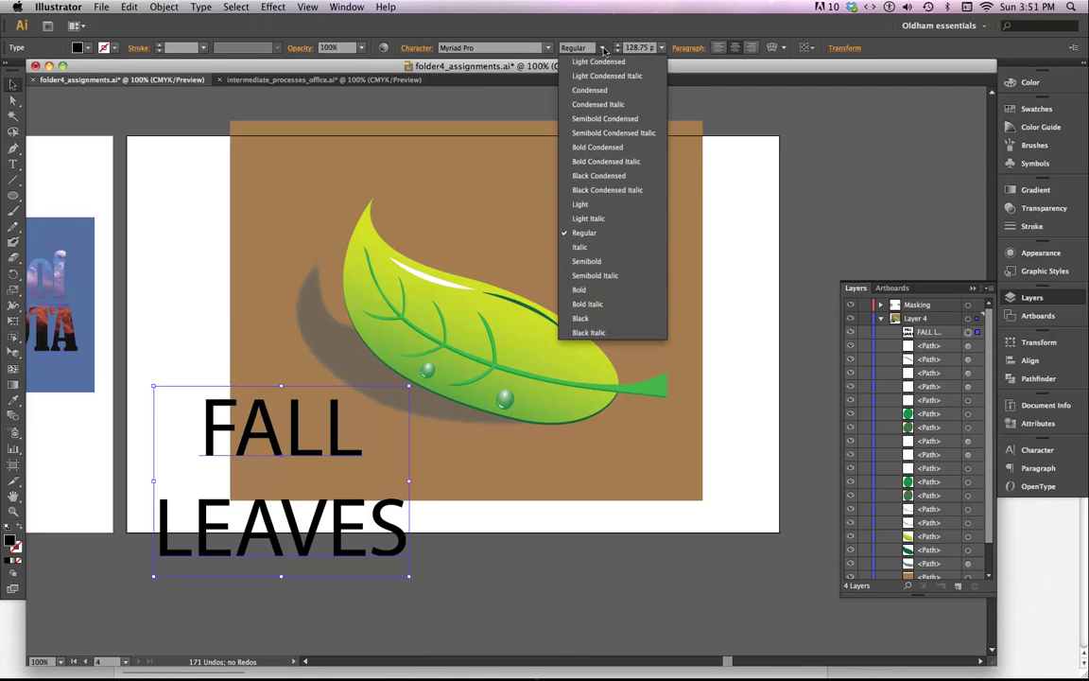
pyautogui.click(530, 262)
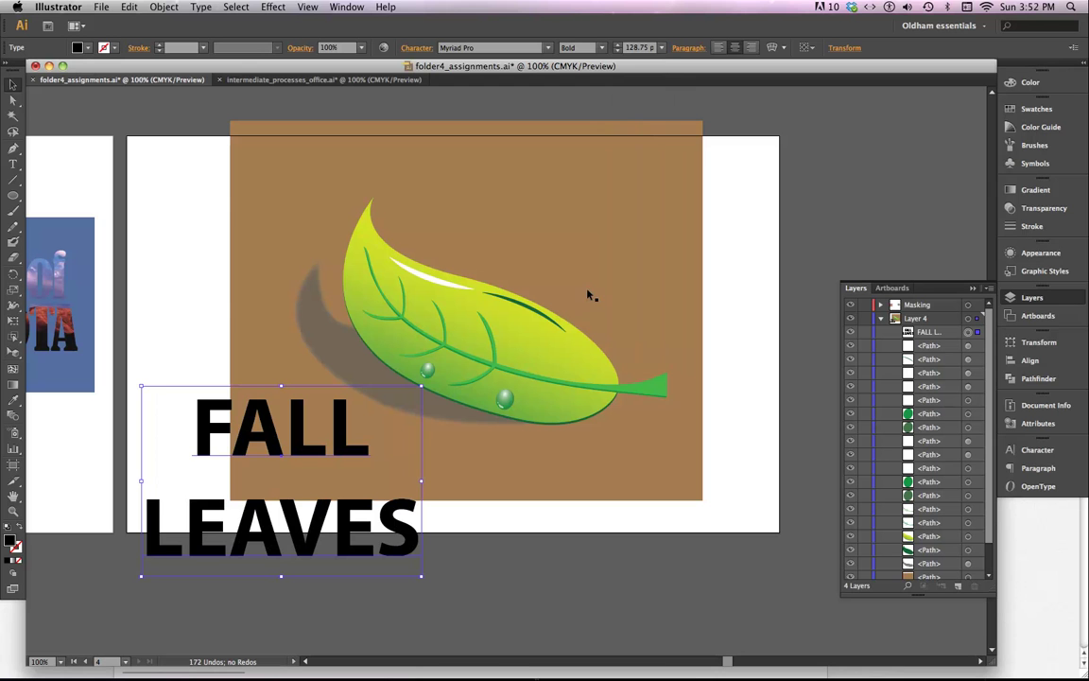
pyautogui.click(200, 7)
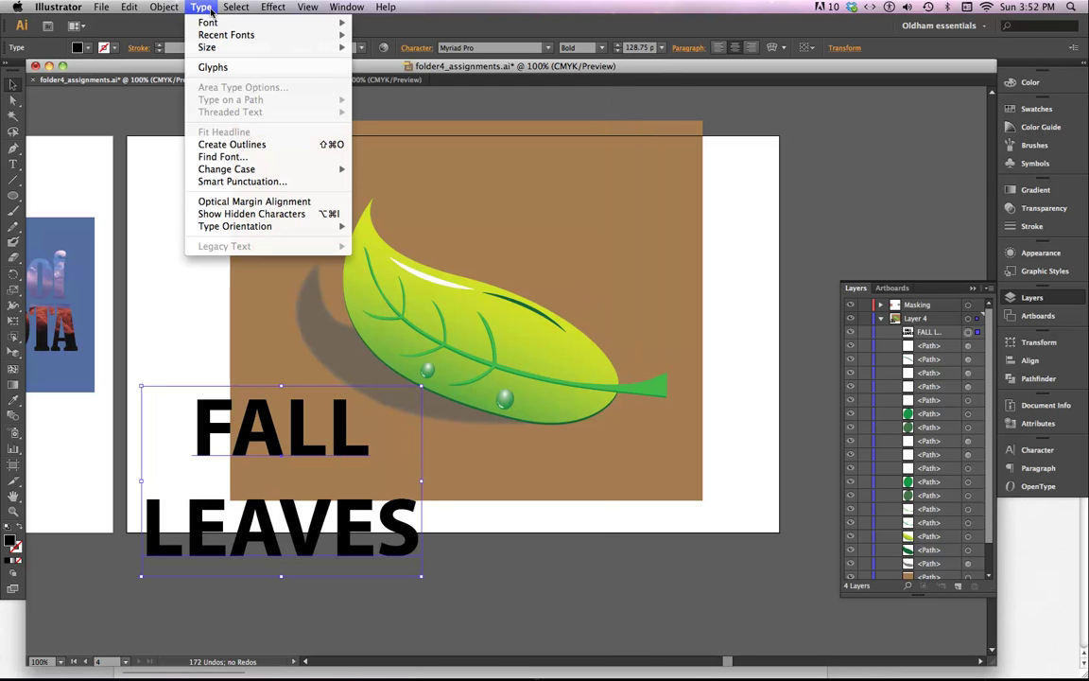
pyautogui.moveTo(284, 21)
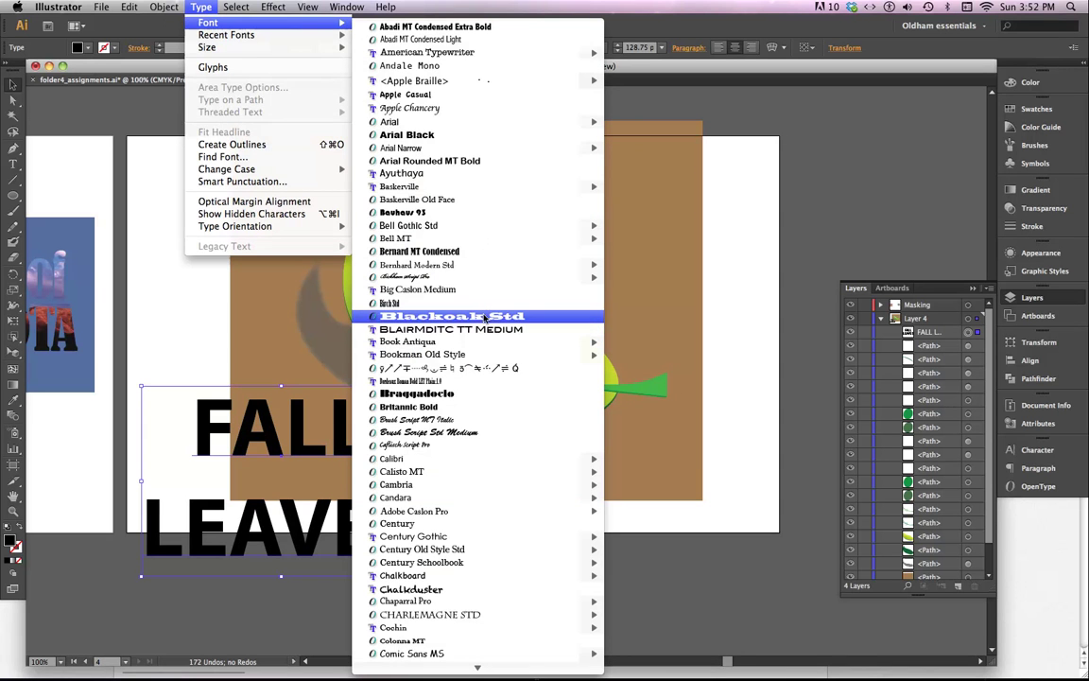
pyautogui.click(444, 315)
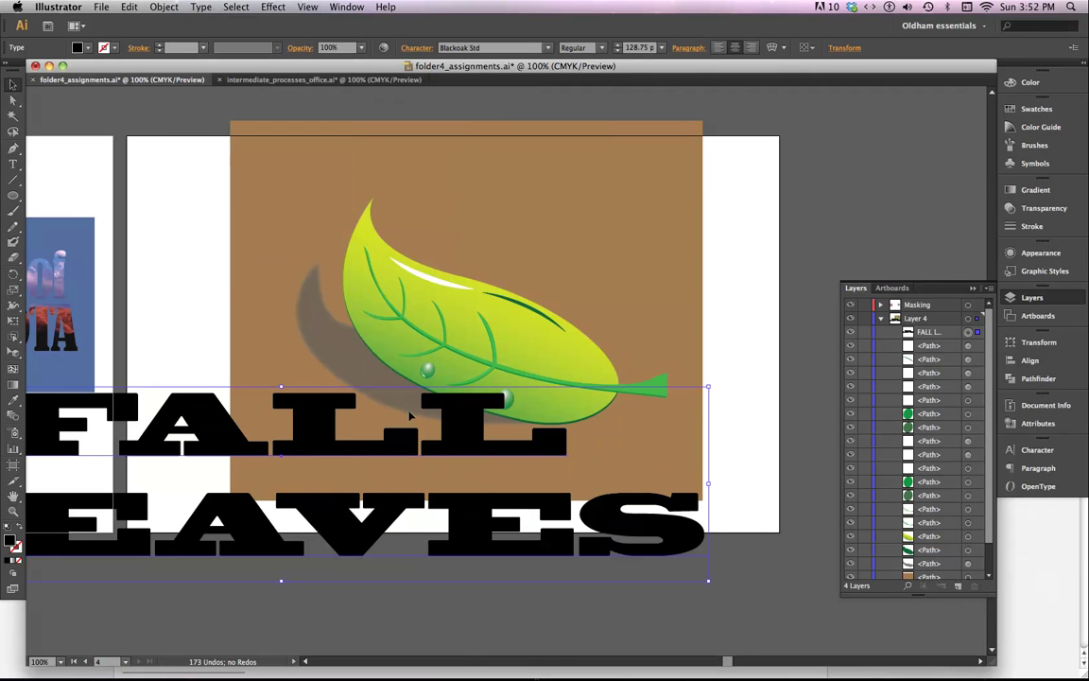
pyautogui.hscroll(-5, 407, 364)
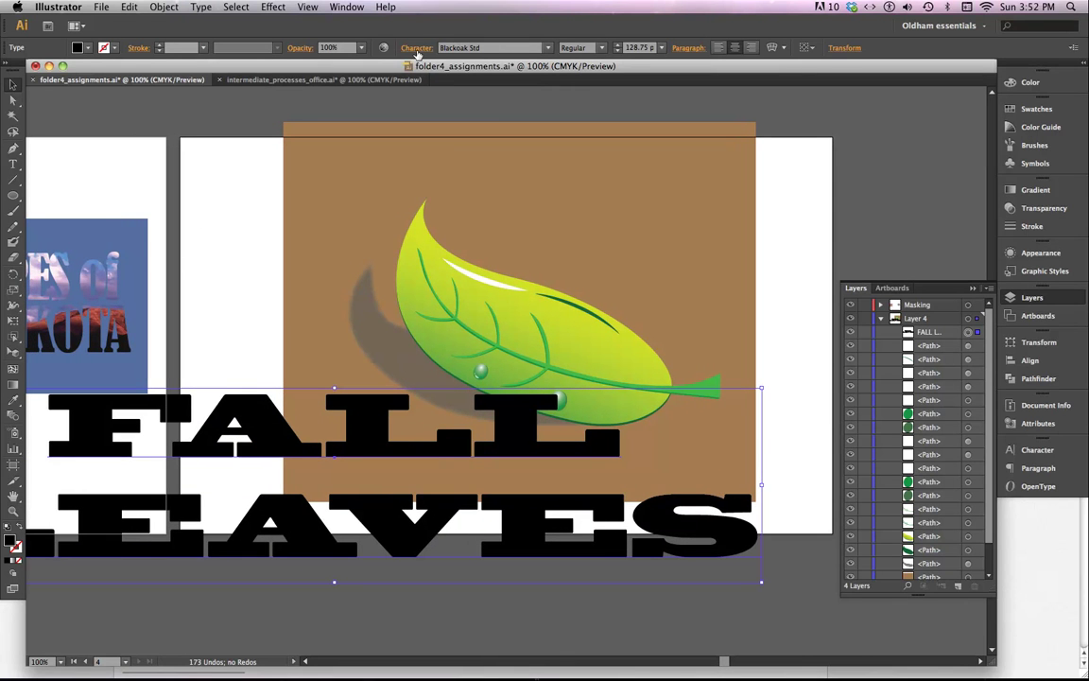
# - Reduce the line spacing to 124 pt and tighten the letter spacing to -21
pyautogui.click(418, 50)
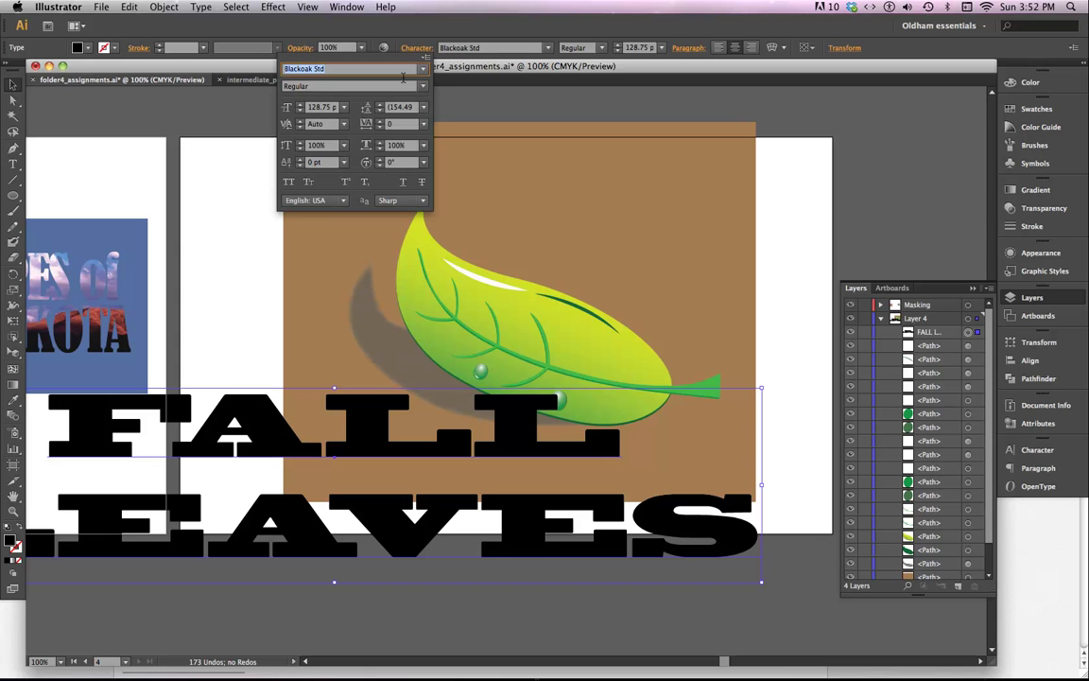
pyautogui.click(380, 112)
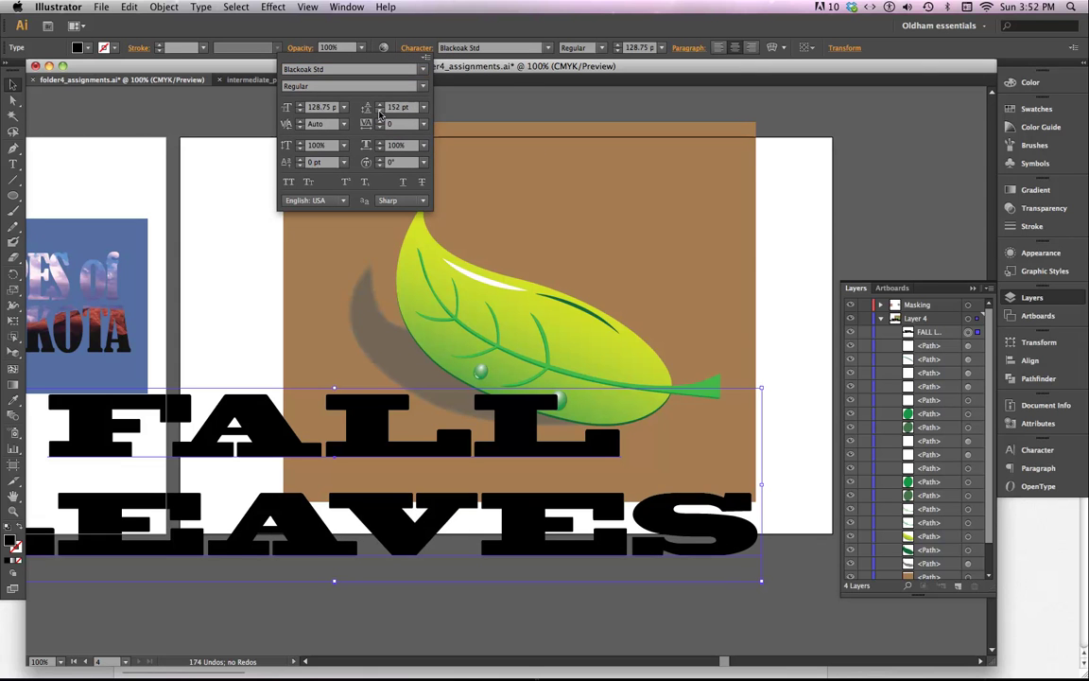
pyautogui.click(380, 112)
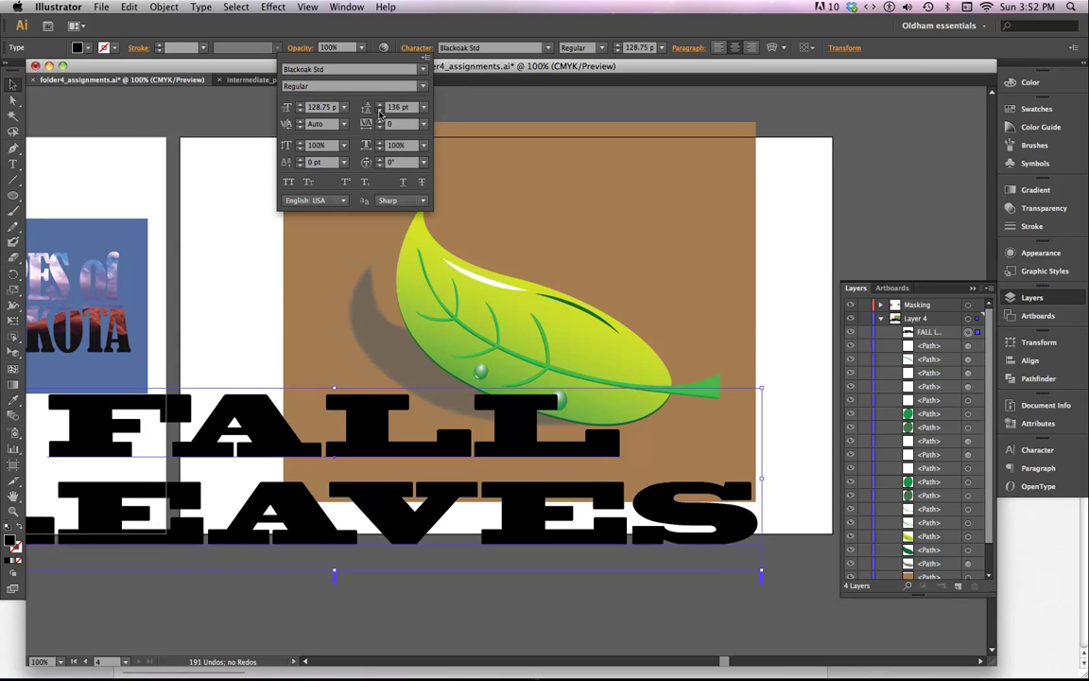
pyautogui.click(380, 111)
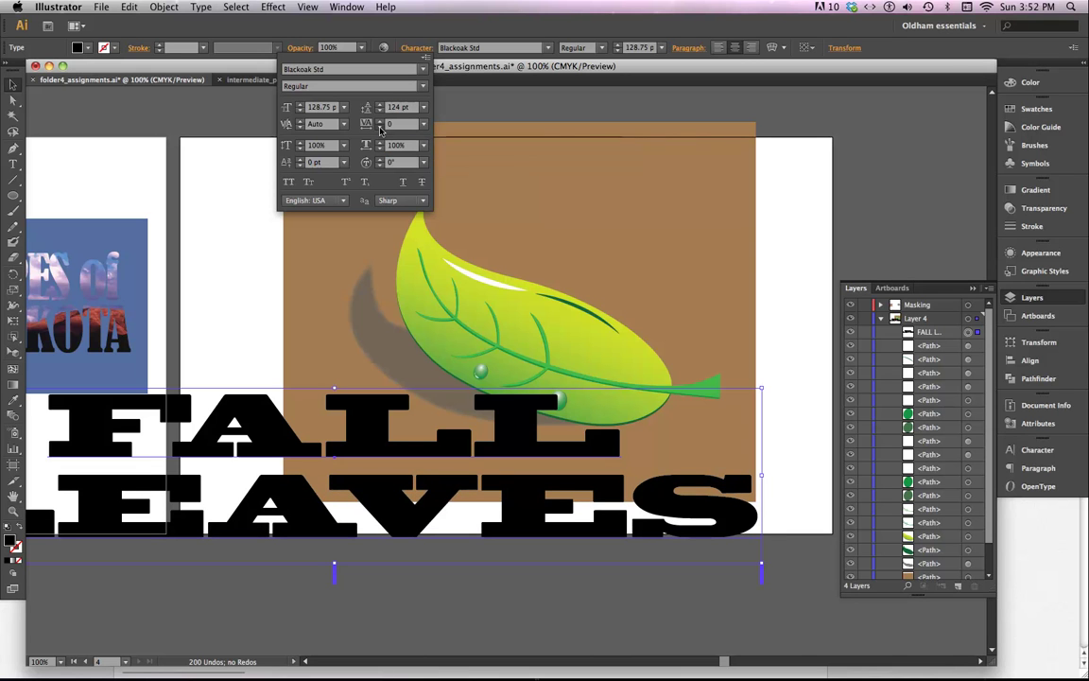
pyautogui.click(380, 129)
pyautogui.click(380, 129)
pyautogui.click(380, 129)
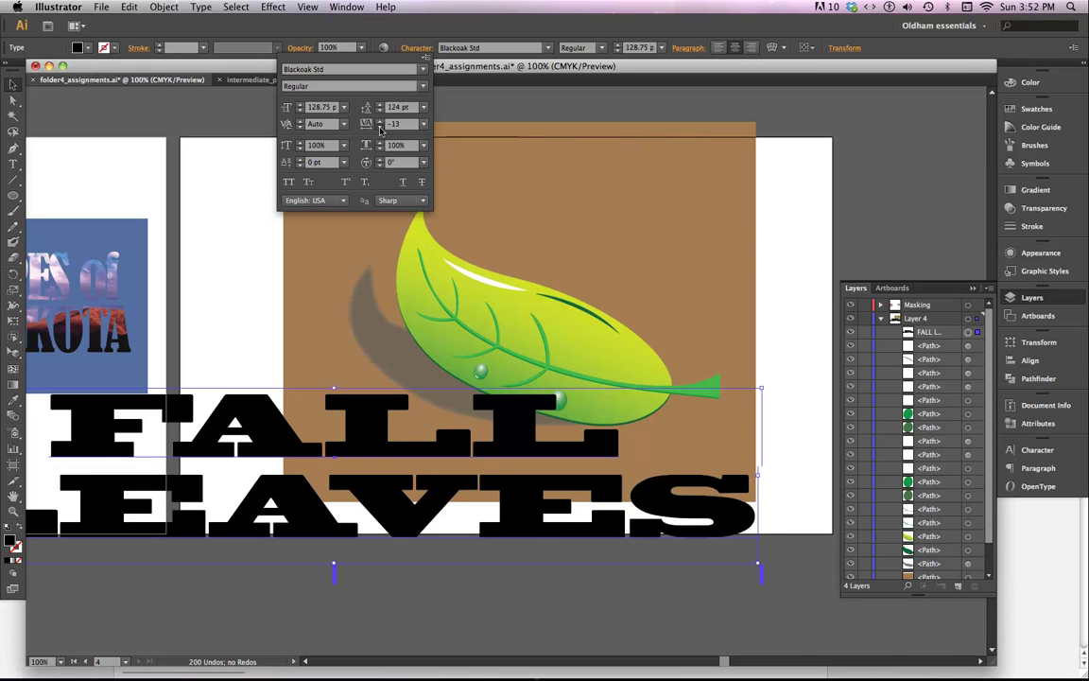
pyautogui.click(380, 128)
pyautogui.click(380, 128)
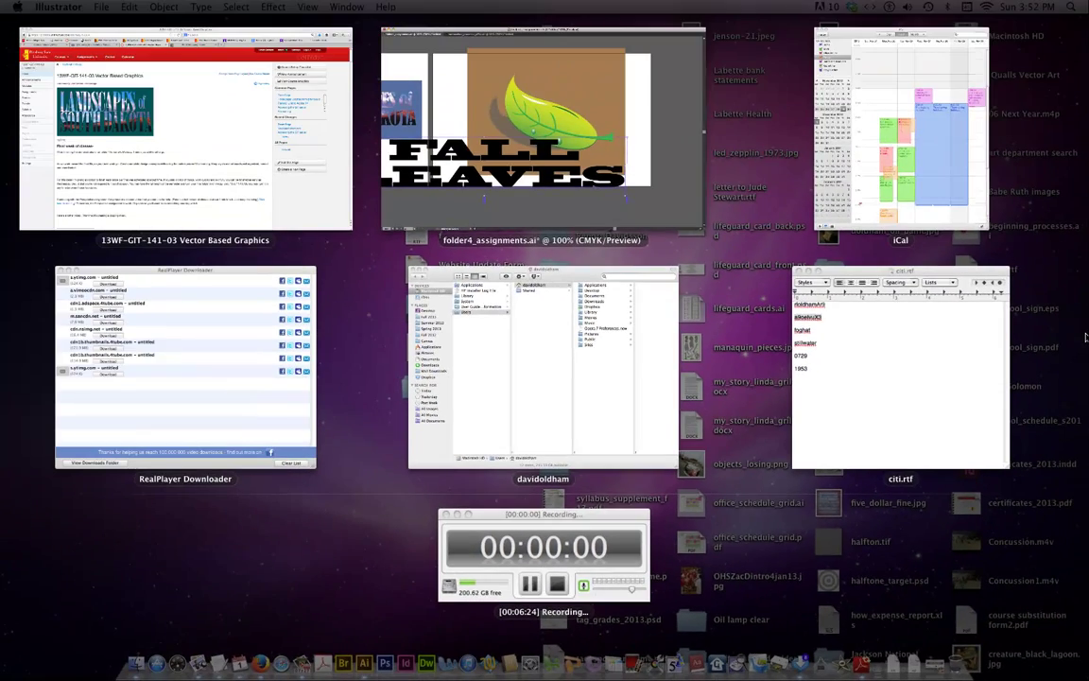
pyautogui.press('Escape')
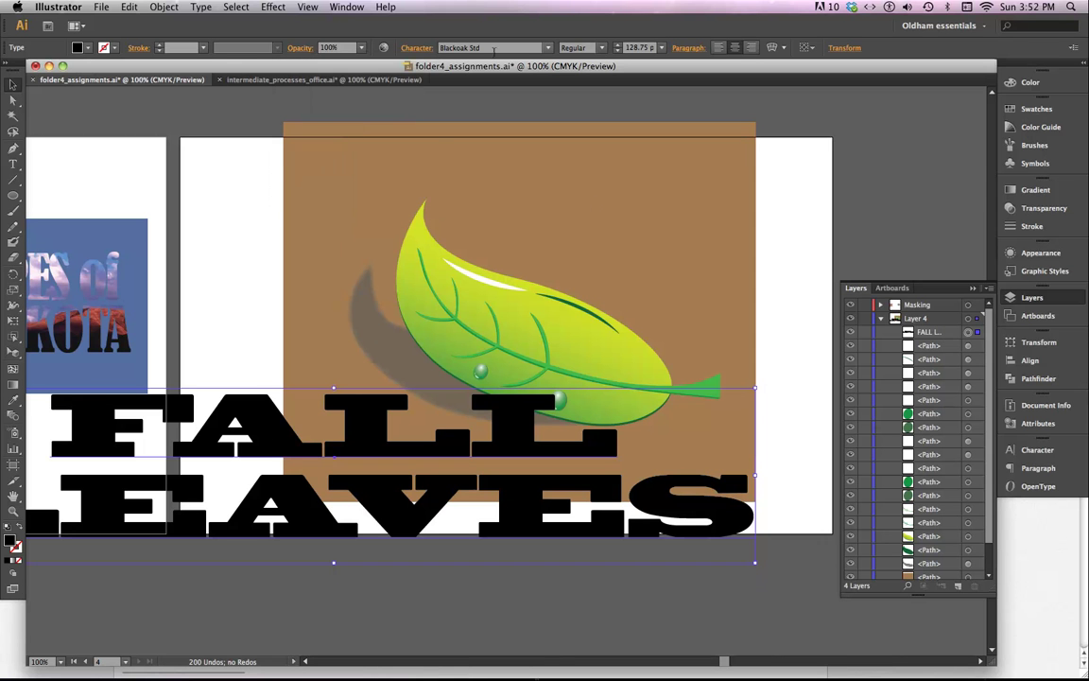
# - Shrink the FALL LEAVES text to 65.77 pt
pyautogui.click(416, 49)
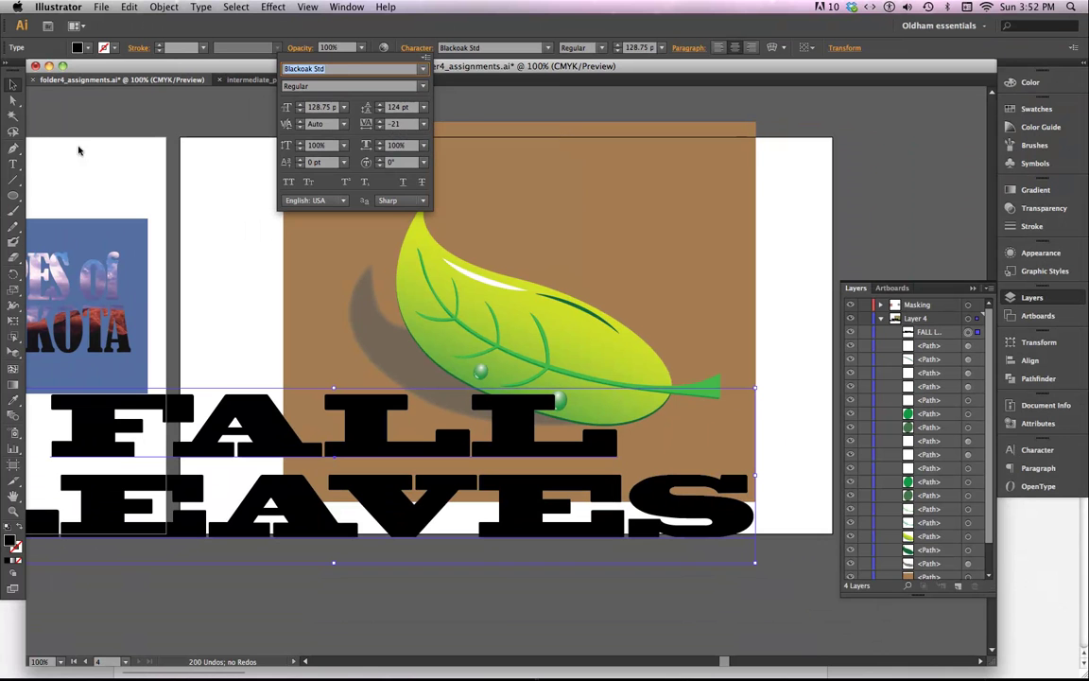
pyautogui.click(15, 83)
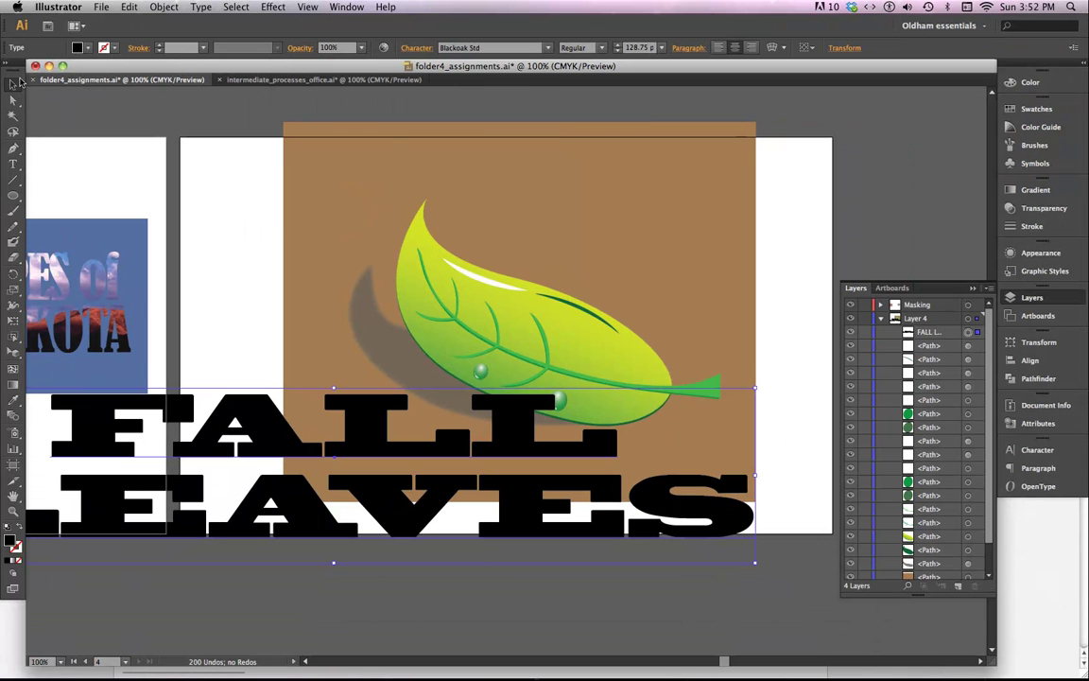
pyautogui.doubleClick(753, 388)
pyautogui.press('super+a')
pyautogui.moveTo(753, 387); pyautogui.dragTo(606, 431)
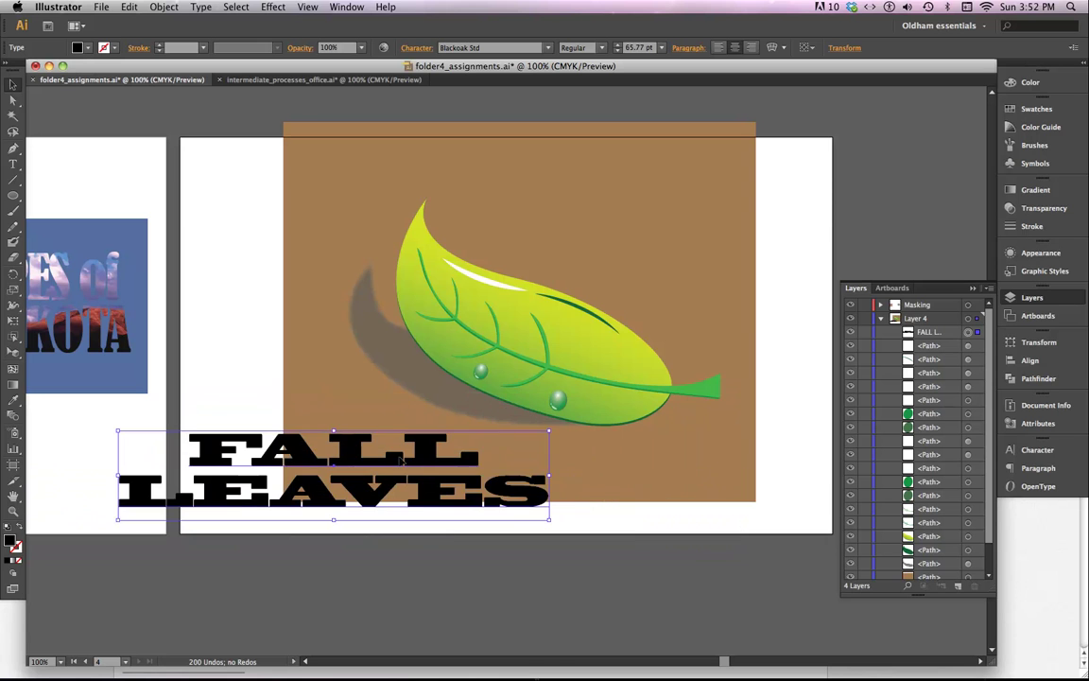
# - Move FALL LEAVES onto the leaf illustration and make a clipping mask with the leaf artwork
pyautogui.moveTo(357, 468); pyautogui.dragTo(543, 332)
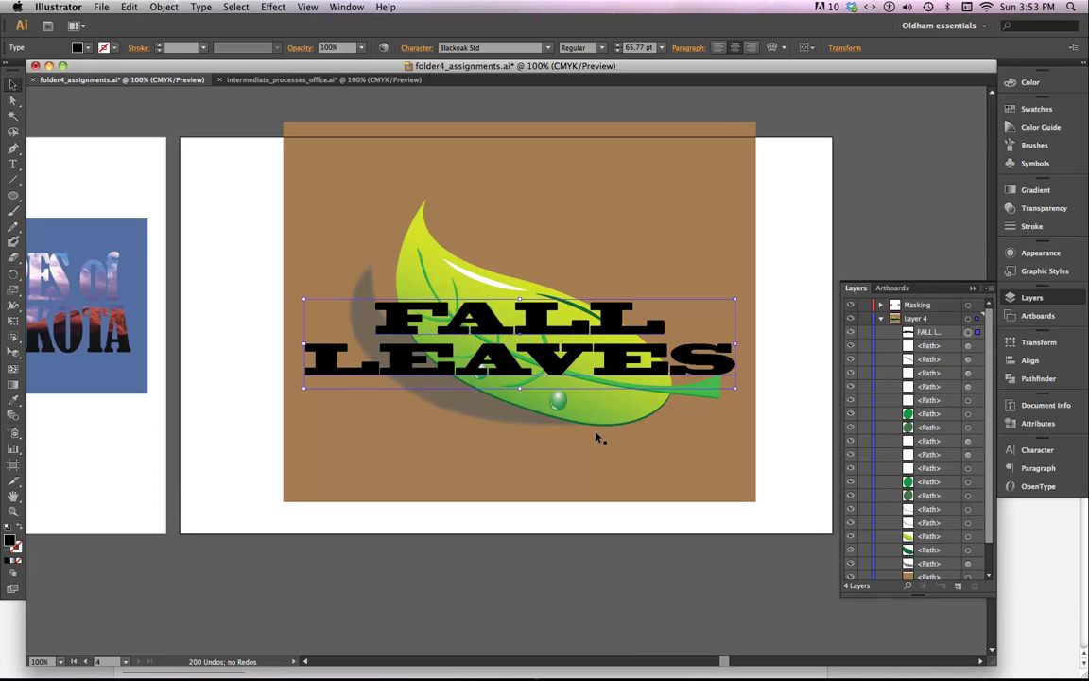
pyautogui.moveTo(219, 199); pyautogui.dragTo(453, 359)
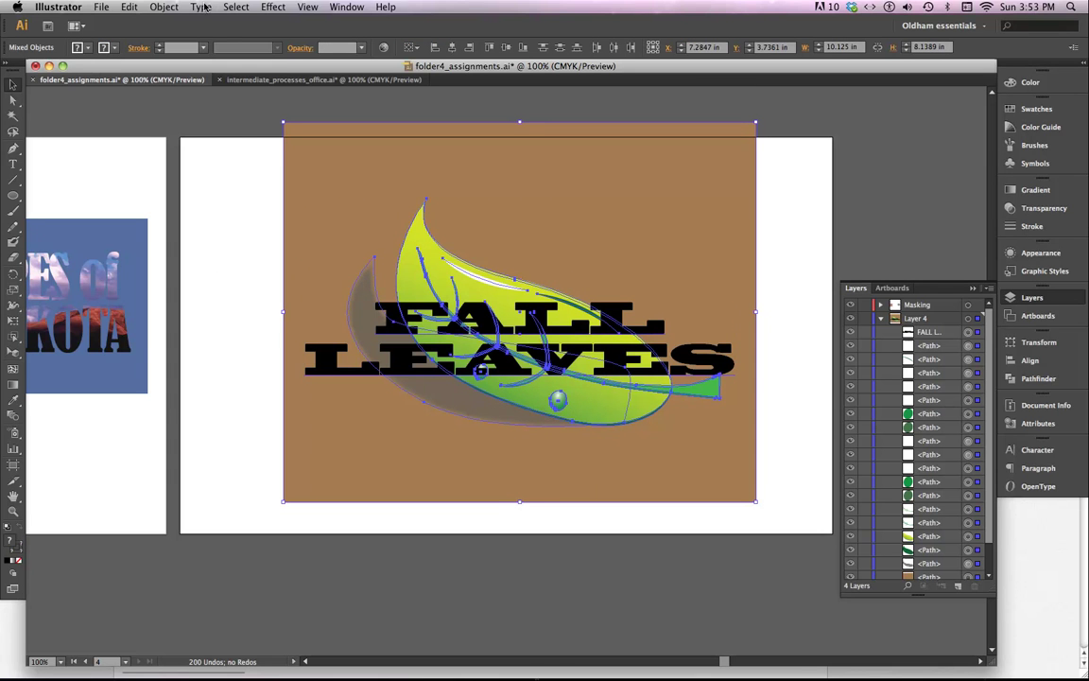
pyautogui.click(164, 8)
pyautogui.moveTo(227, 358)
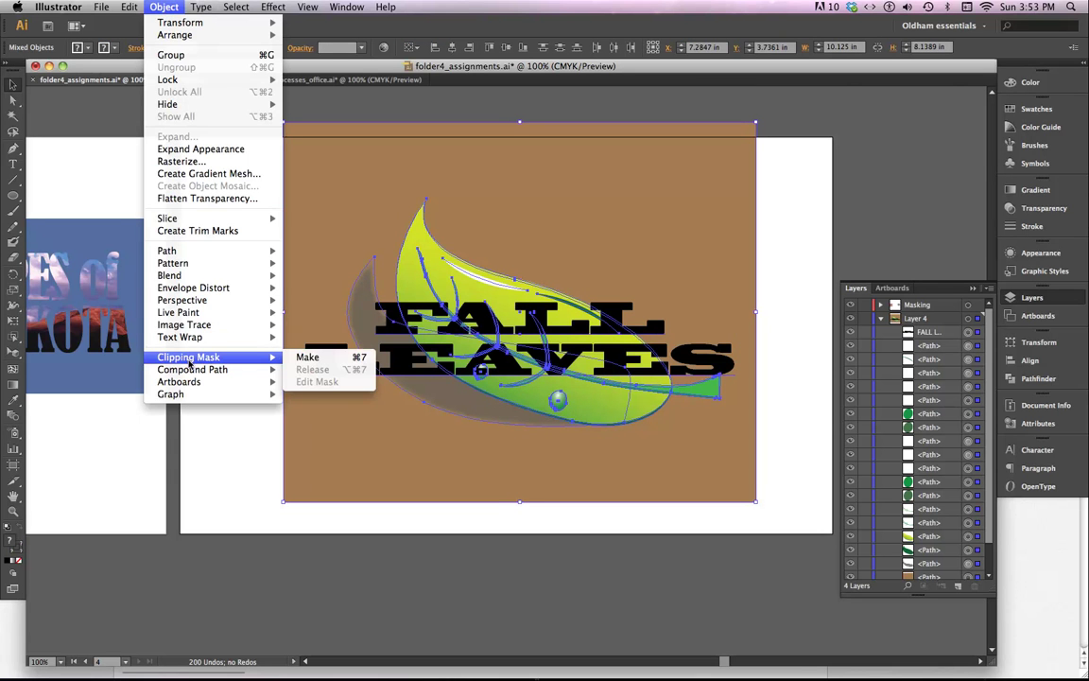
pyautogui.click(306, 357)
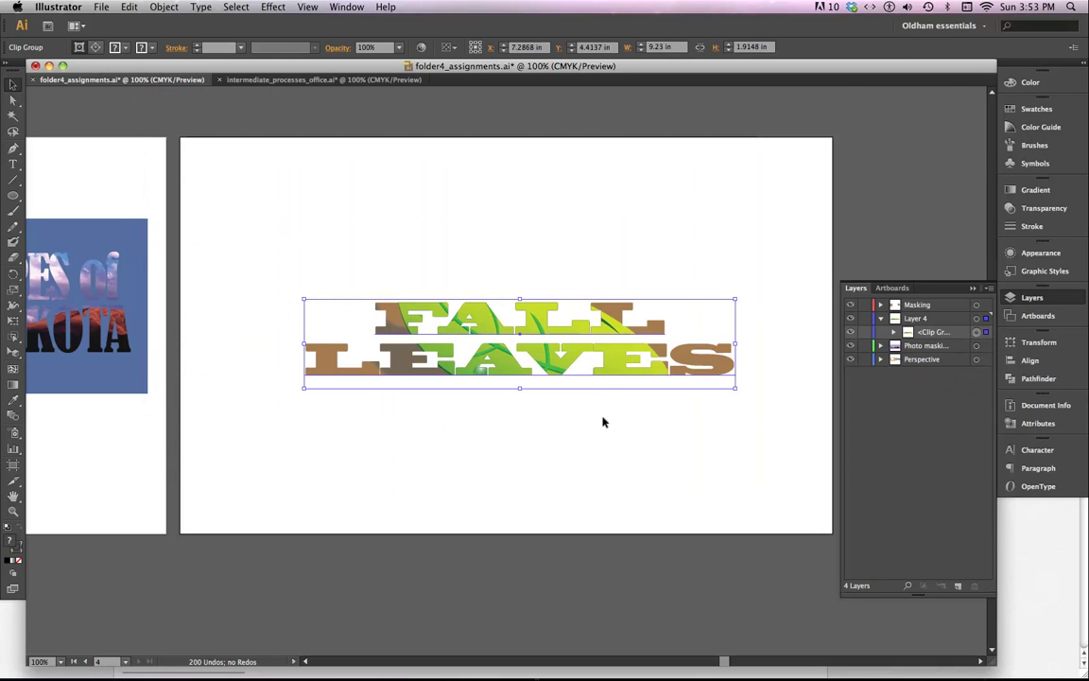
# - Deselect and zoom in to inspect the leaf-filled letters, then zoom back out
pyautogui.click(603, 422)
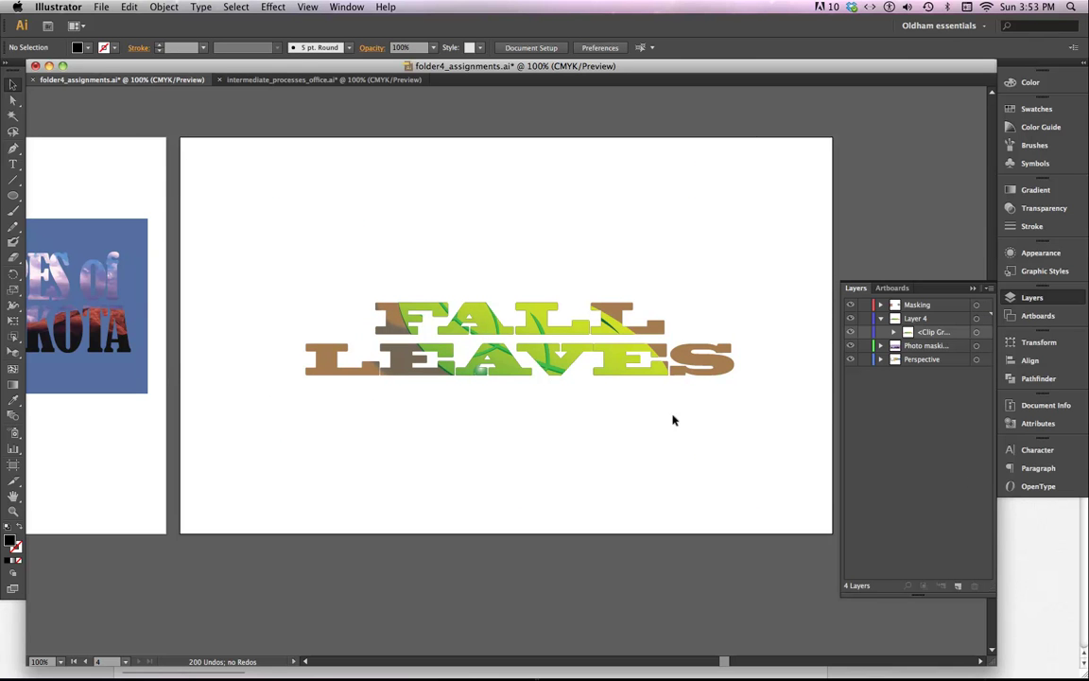
pyautogui.press('super+equal')
pyautogui.press('super+equal')
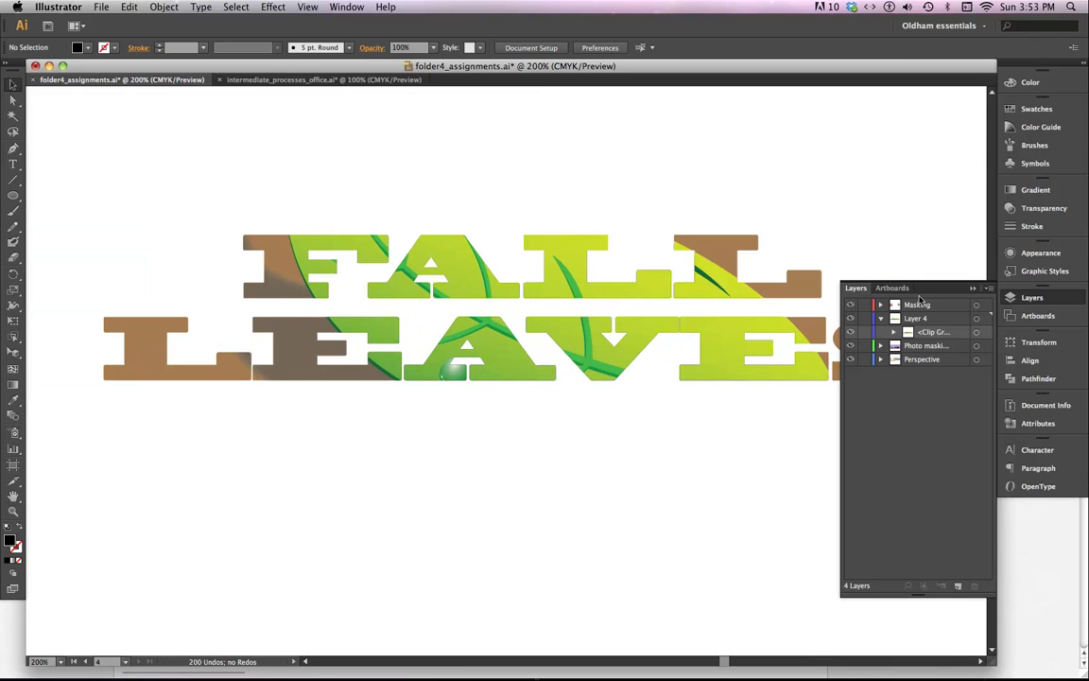
pyautogui.click(756, 457)
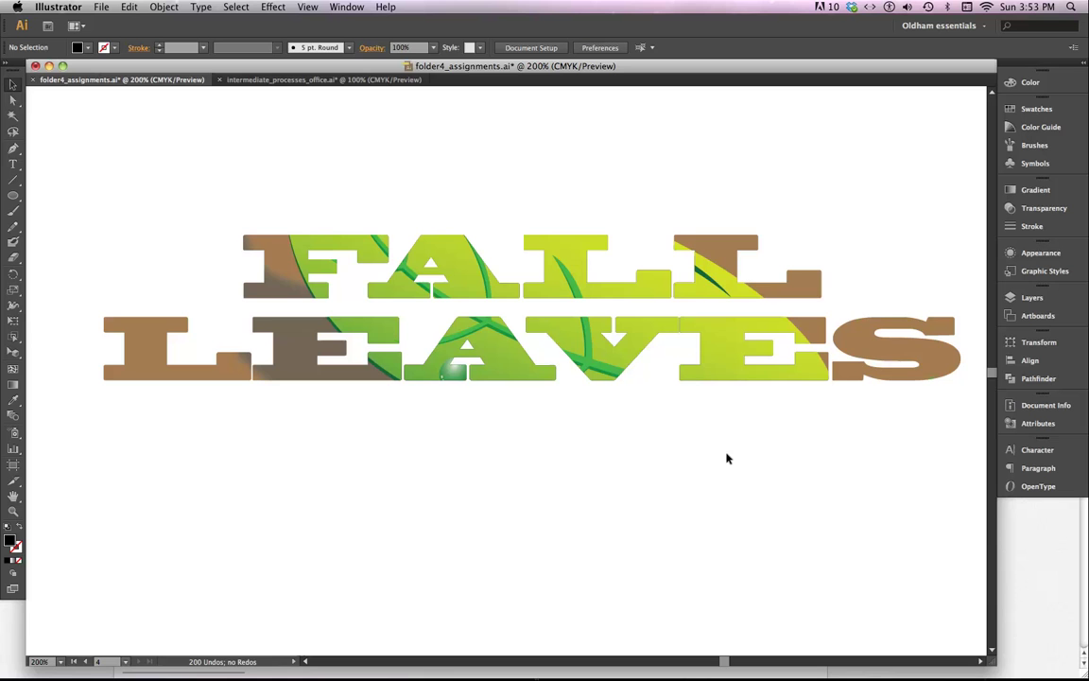
pyautogui.press('super+minus')
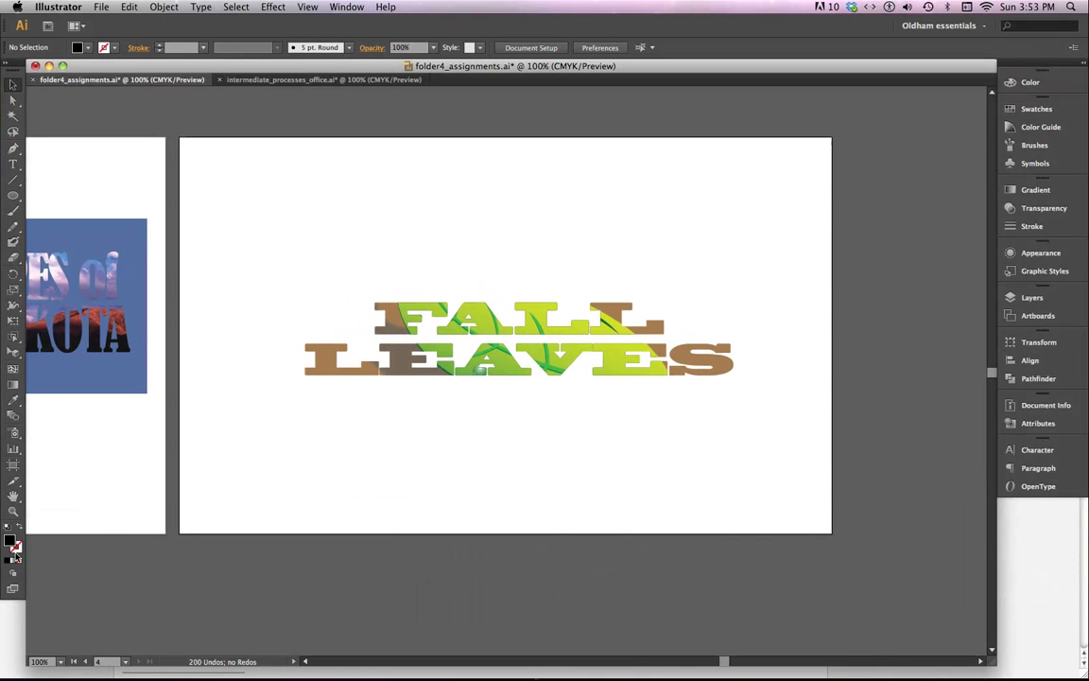
# - In Draw Behind mode, draw a black rectangle around the FALL LEAVES lettering
pyautogui.click(13, 590)
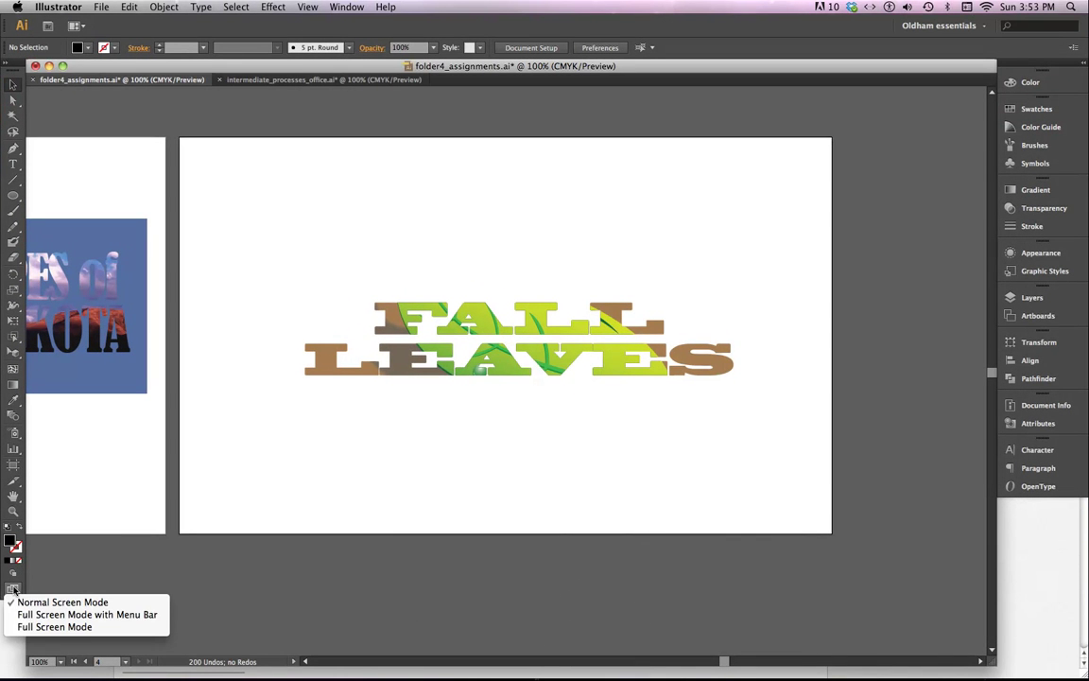
pyautogui.click(50, 574)
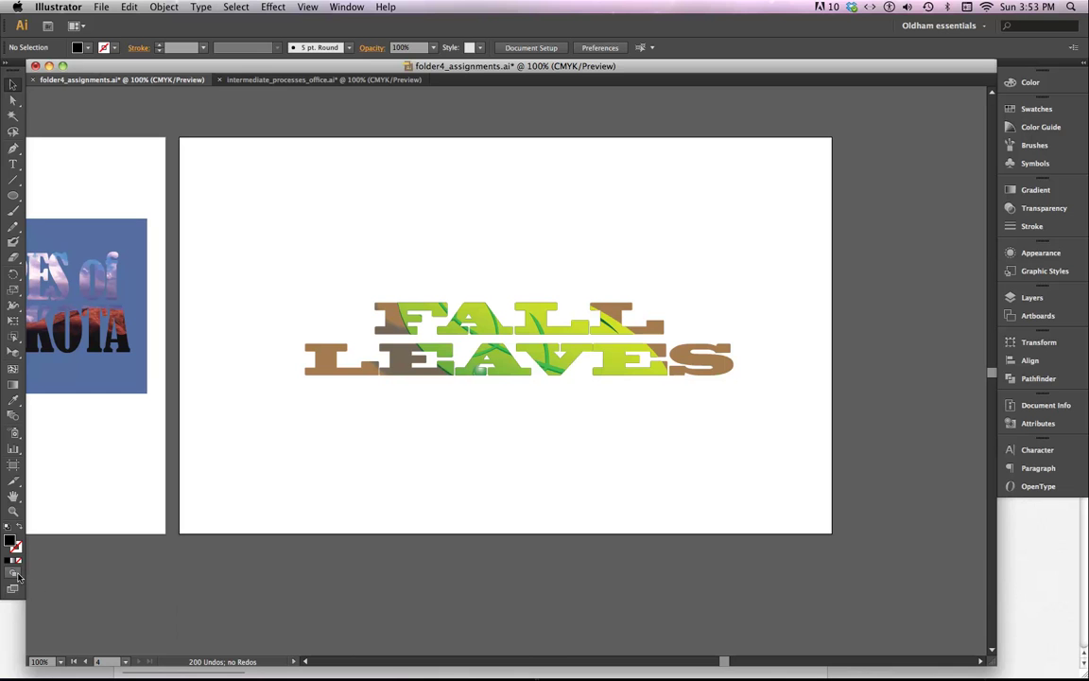
pyautogui.click(13, 573)
pyautogui.click(13, 197)
pyautogui.moveTo(14, 198); pyautogui.dragTo(59, 176)
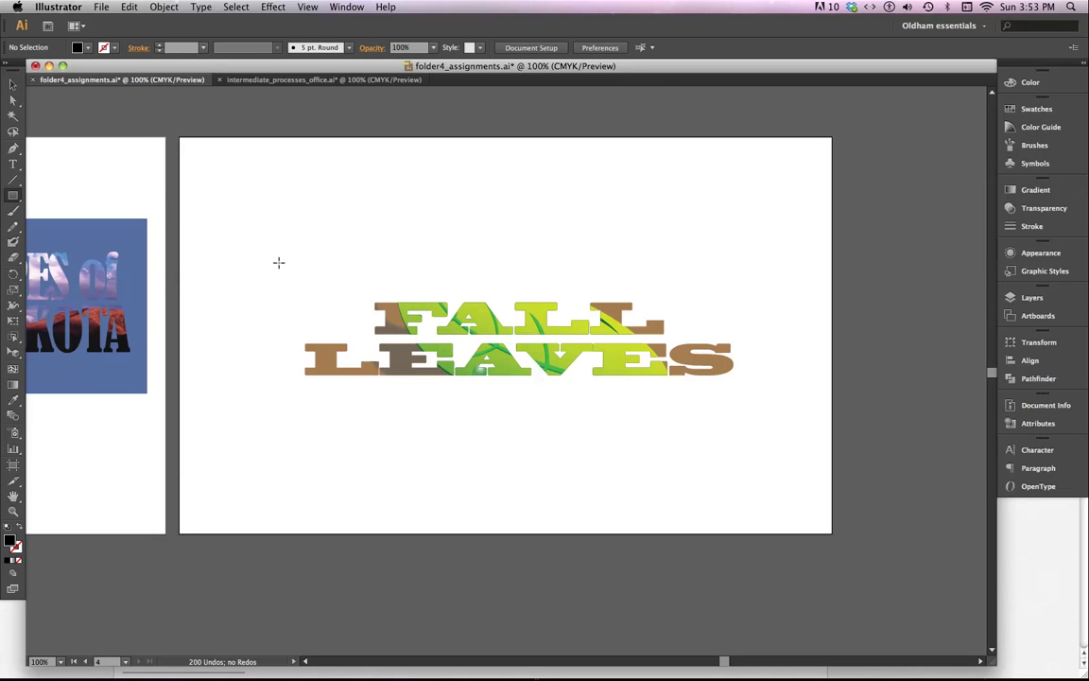
pyautogui.moveTo(276, 260); pyautogui.dragTo(766, 424)
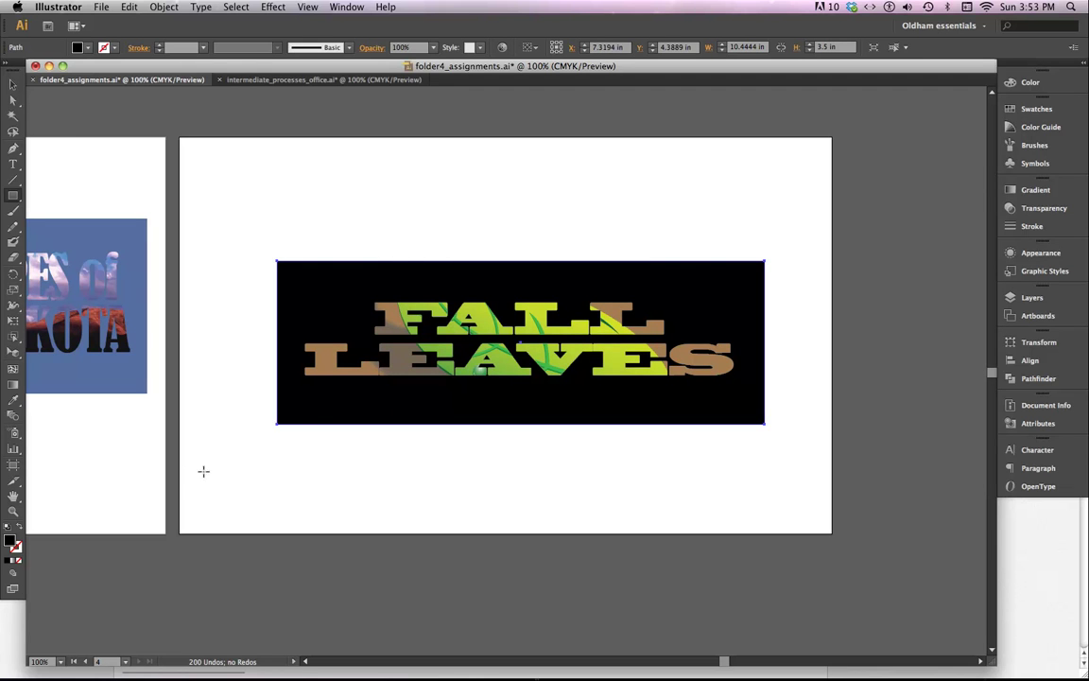
# - Return to Draw Normal mode, deselect, and toggle between Outline and Preview views
pyautogui.click(12, 573)
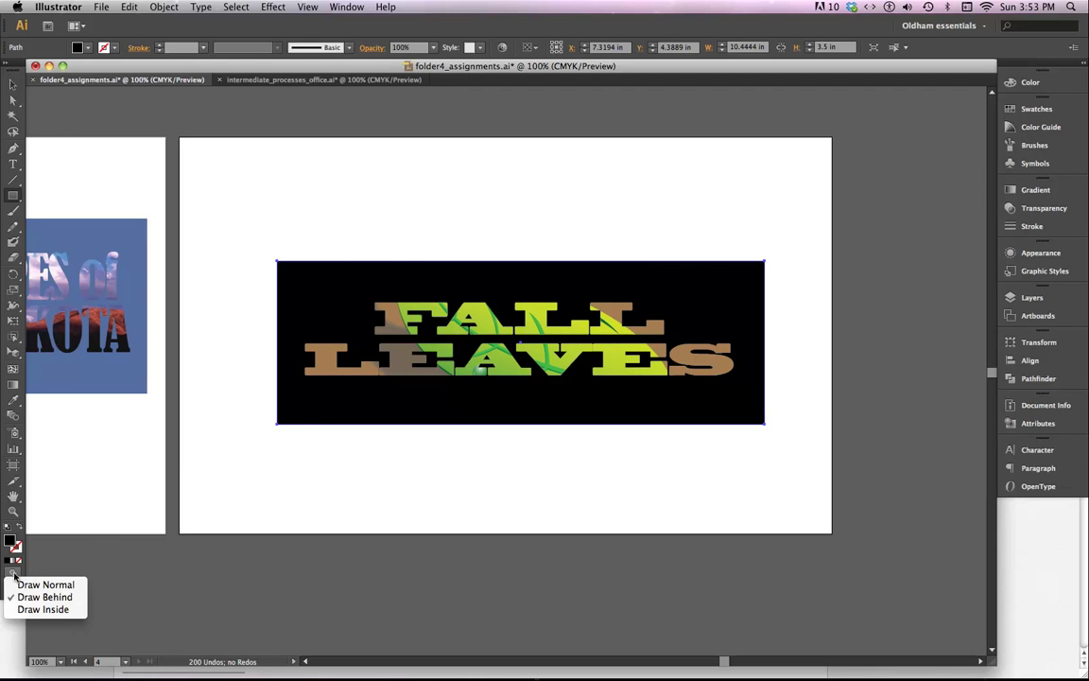
pyautogui.click(31, 586)
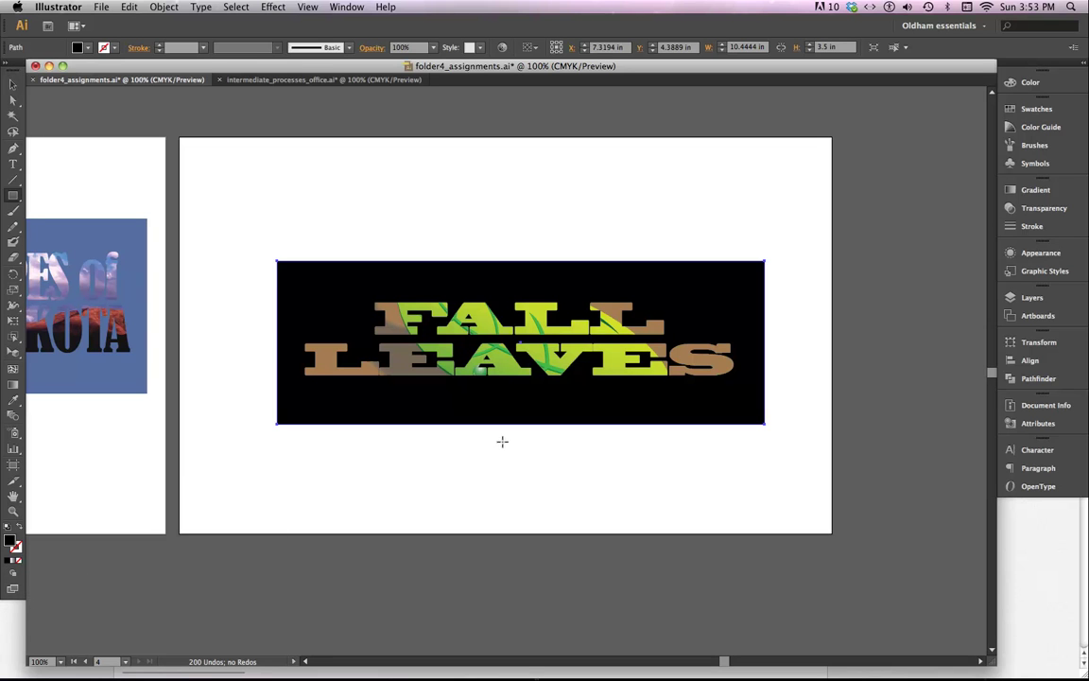
pyautogui.click(12, 84)
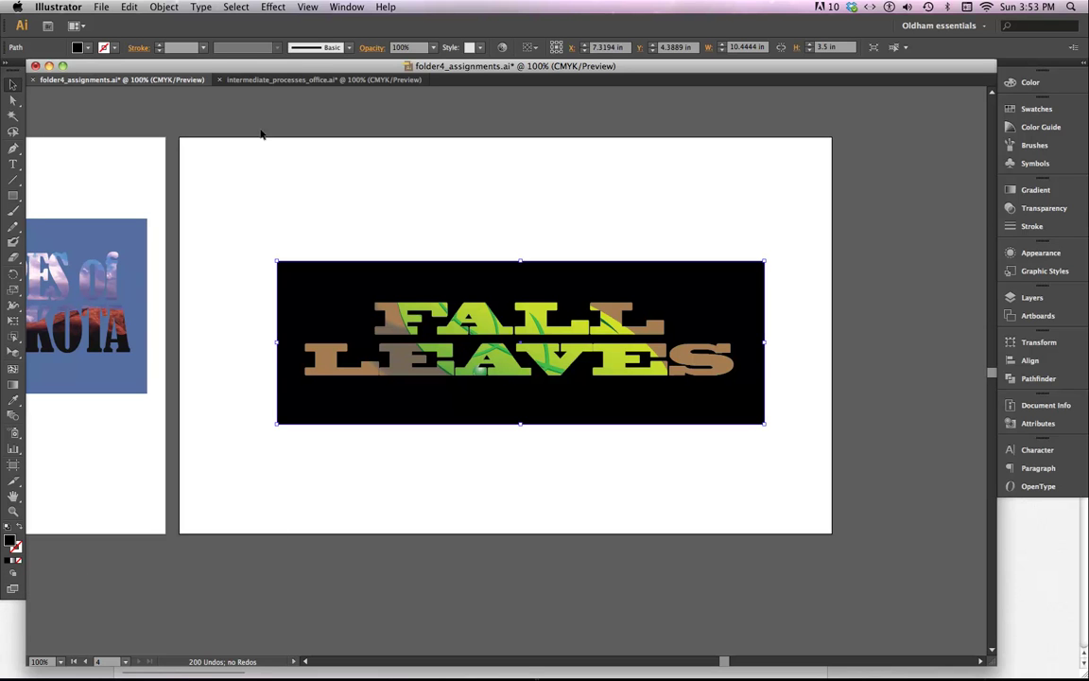
pyautogui.click(425, 169)
pyautogui.press('super+y')
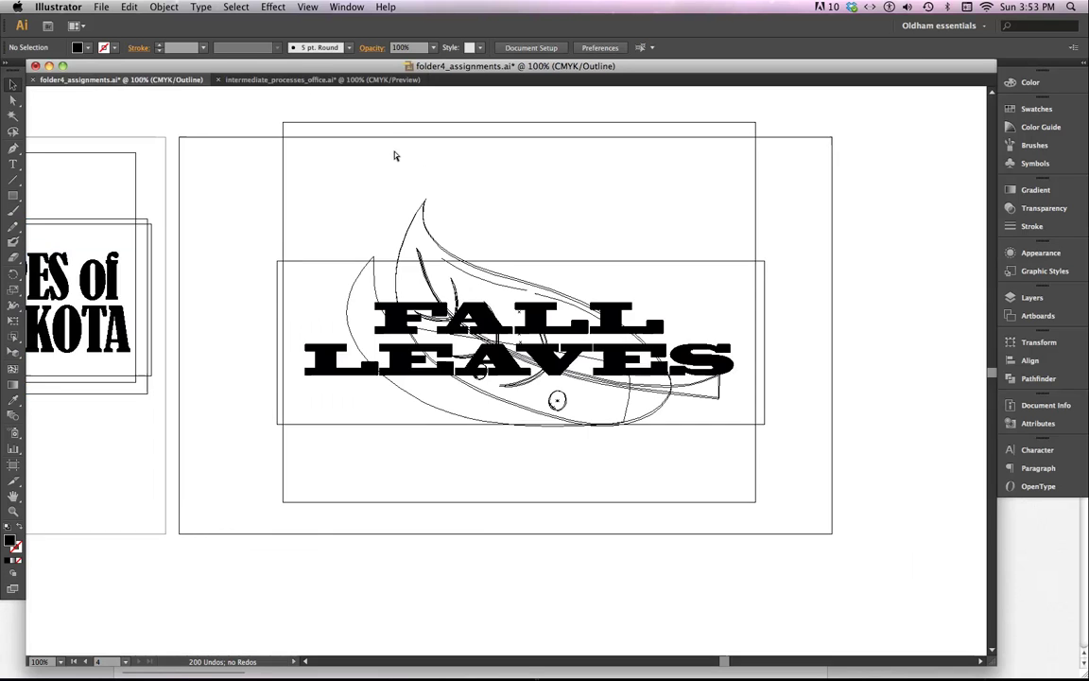
pyautogui.press('super+y')
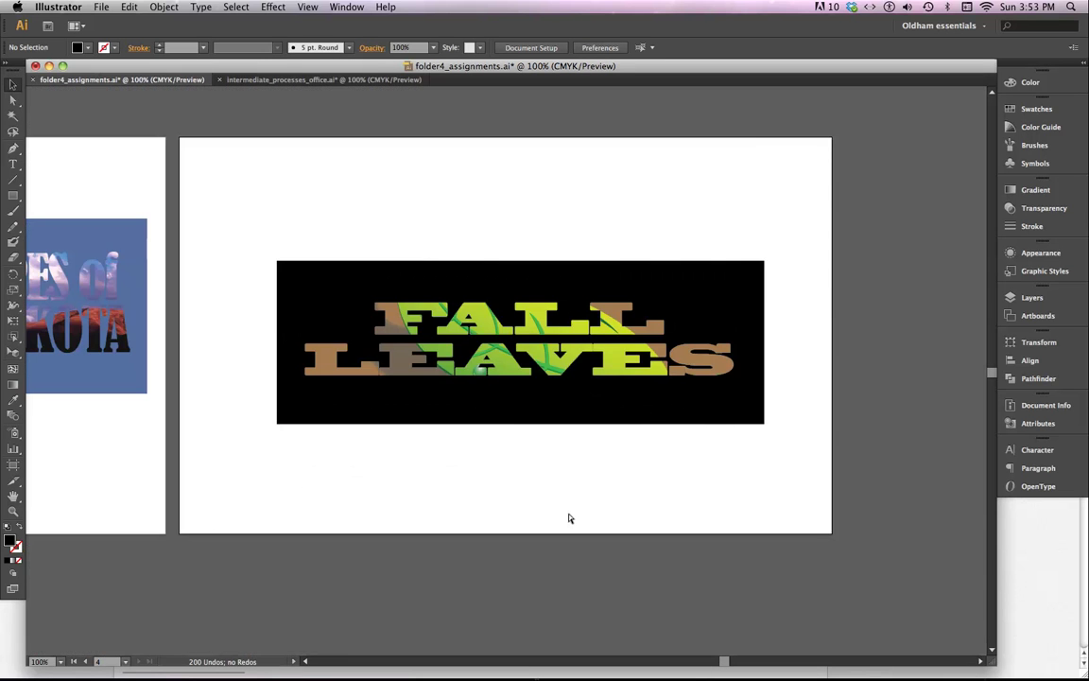
pyautogui.press('super+y')
pyautogui.press('super+y')
pyautogui.press('super+y')
pyautogui.press('super+y')
# - Scale the rectangle and masked lettering down to about 3.23 × 1.08 in and move them upper left
pyautogui.click(284, 271)
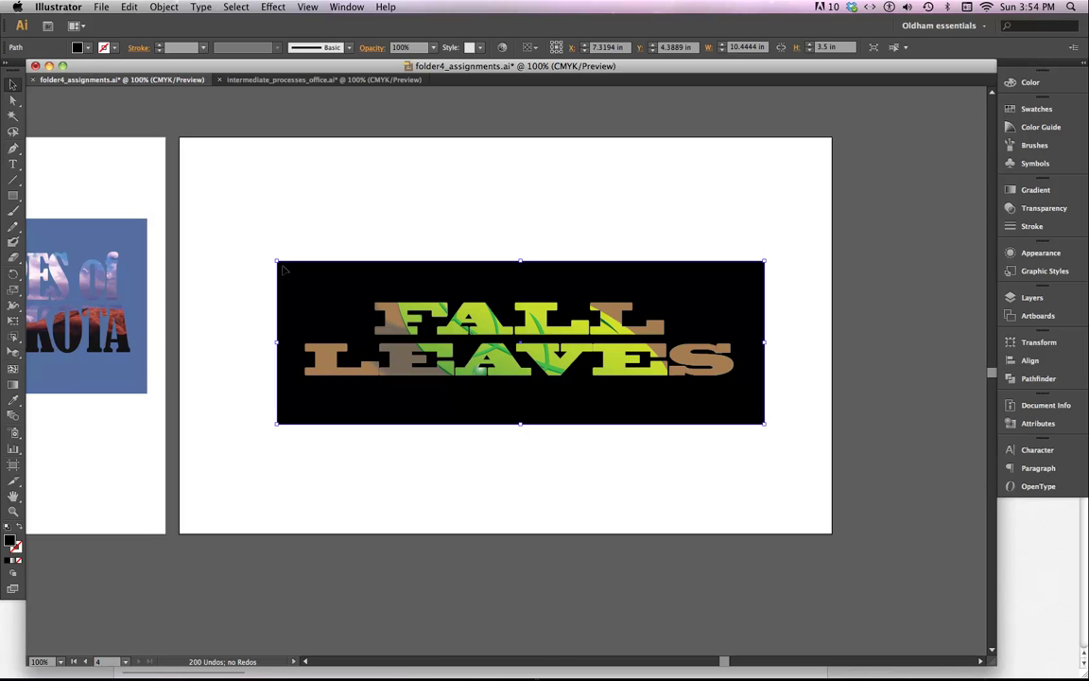
pyautogui.moveTo(249, 233); pyautogui.dragTo(747, 473)
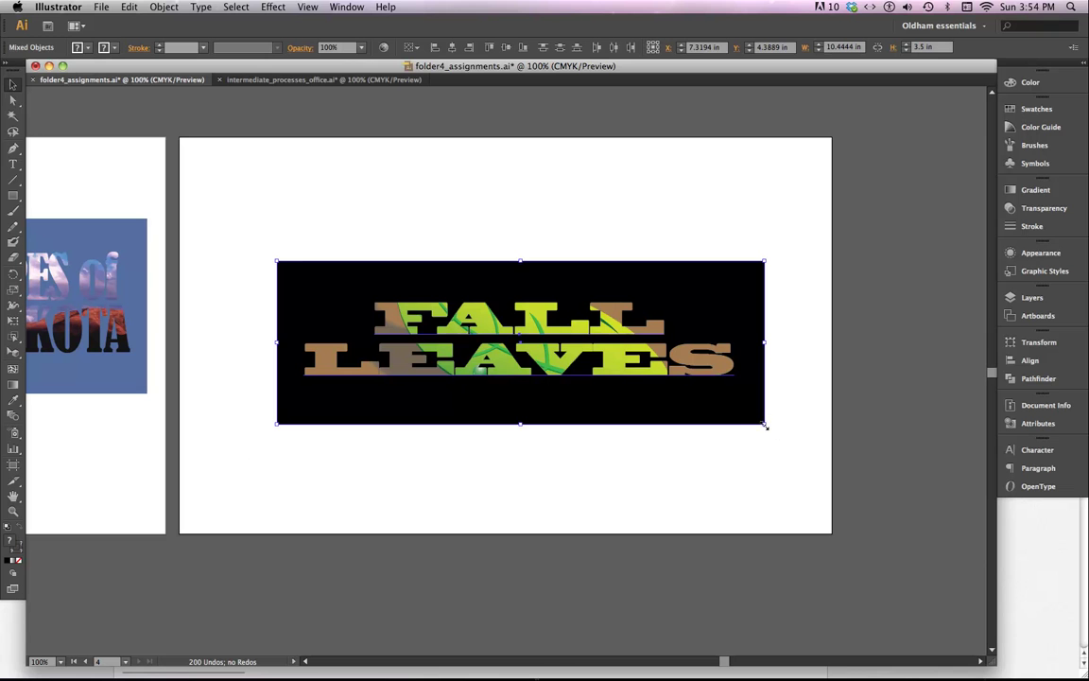
pyautogui.moveTo(766, 426); pyautogui.dragTo(428, 311)
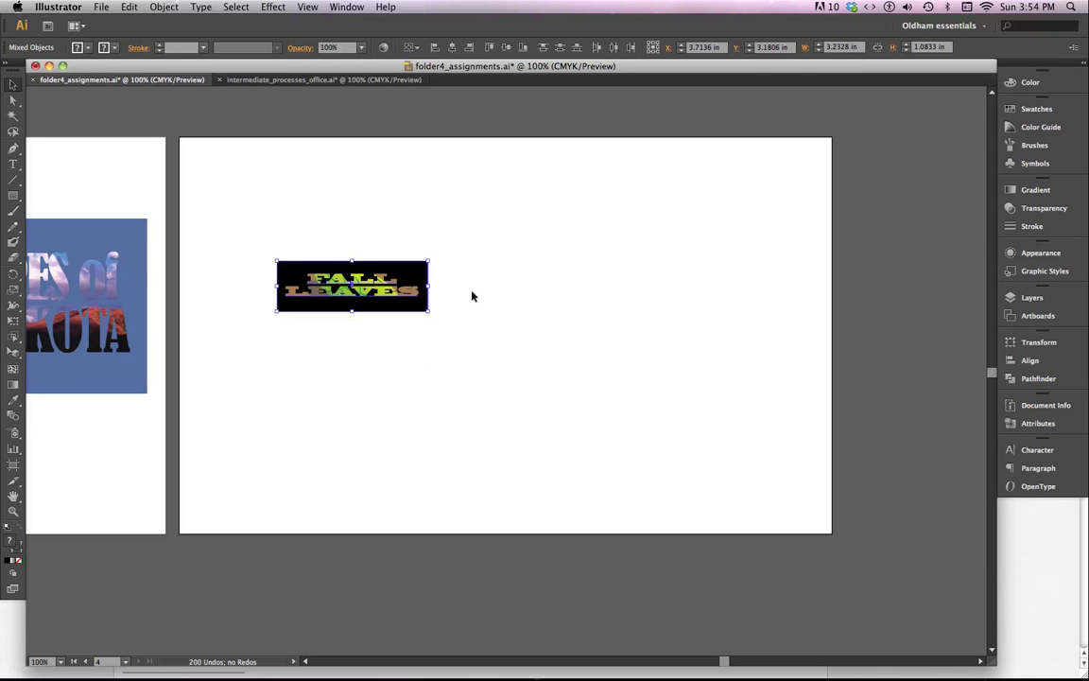
pyautogui.moveTo(352, 285); pyautogui.dragTo(312, 207)
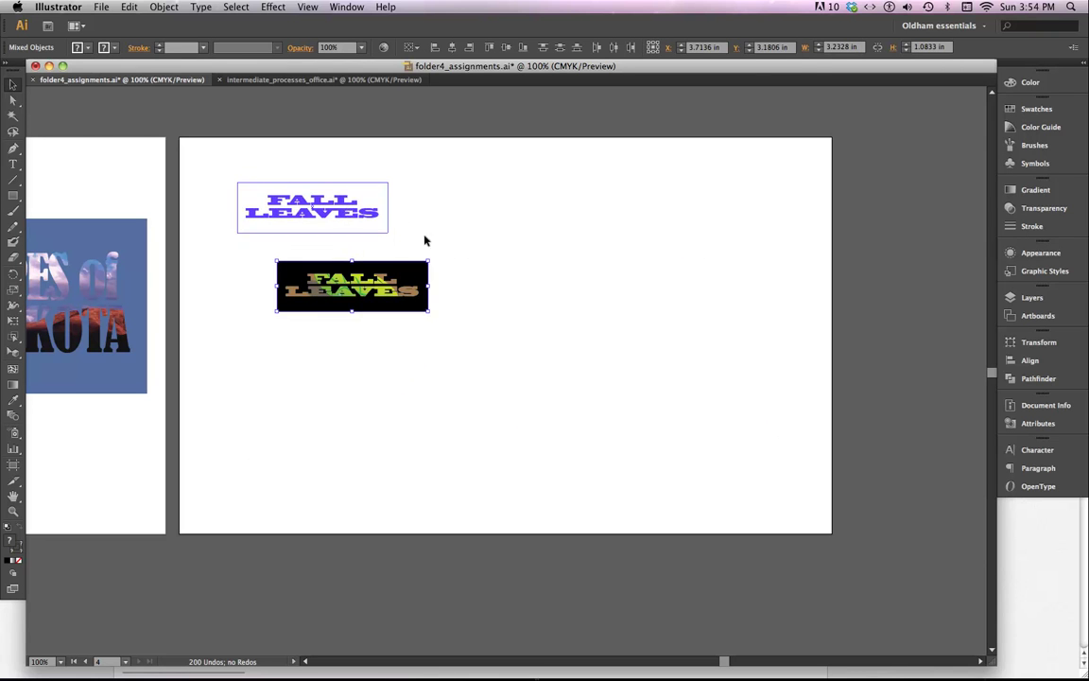
pyautogui.click(463, 250)
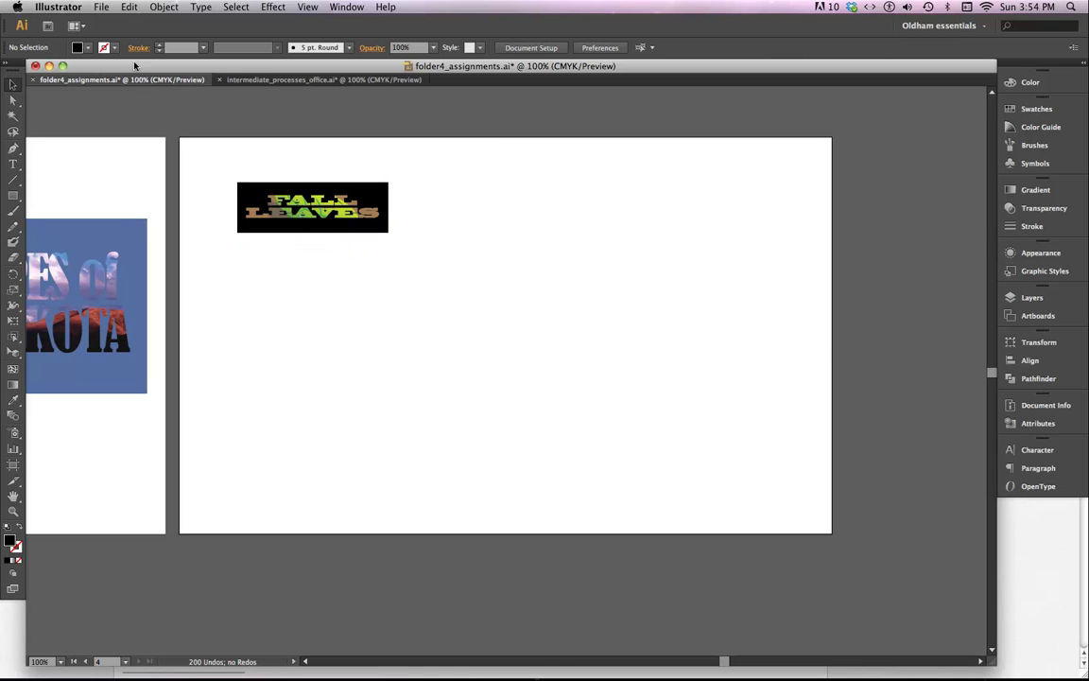
# - Place fall_leaves.jpg from 142 Class photos and scale it down to 4.9861 × 6.6481 in
pyautogui.click(101, 6)
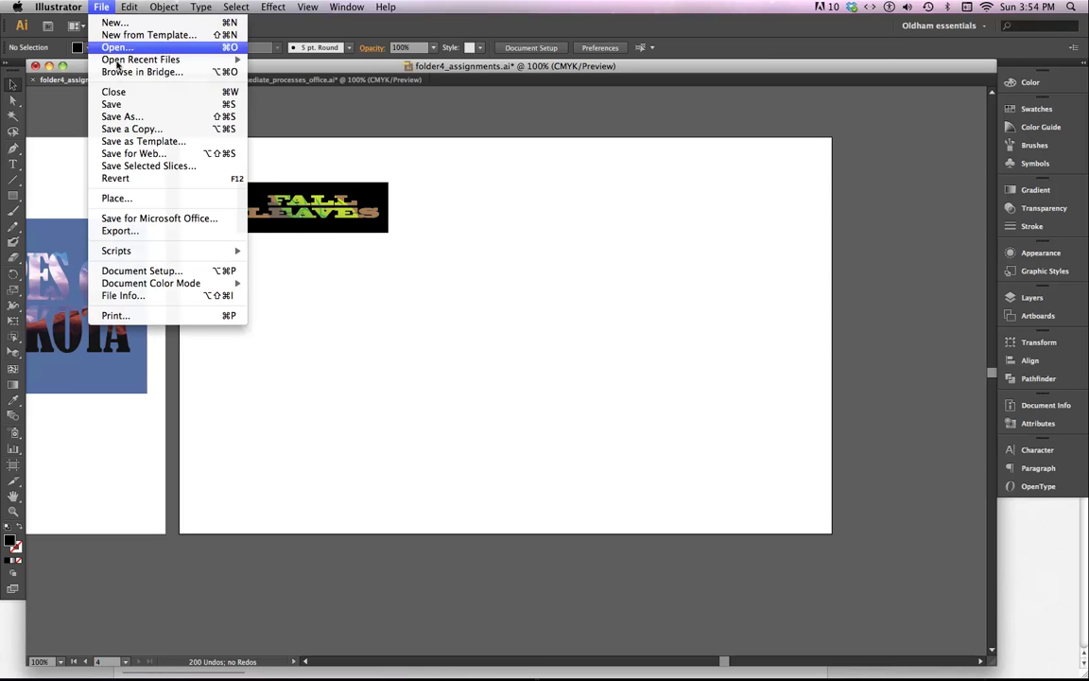
pyautogui.click(142, 194)
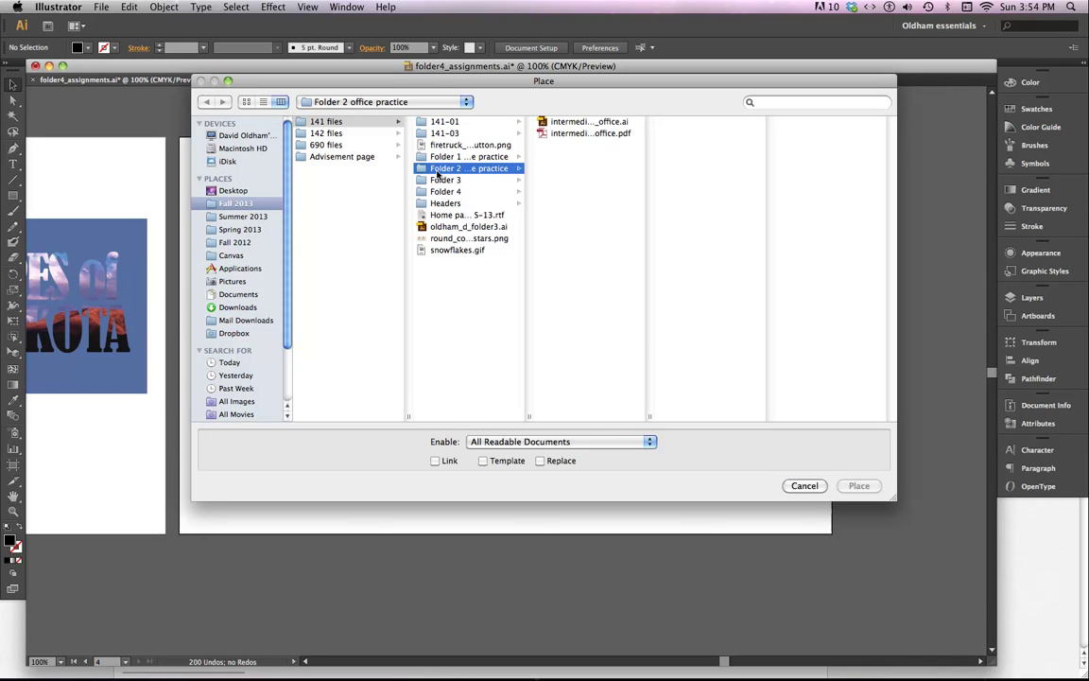
pyautogui.click(312, 133)
pyautogui.click(443, 123)
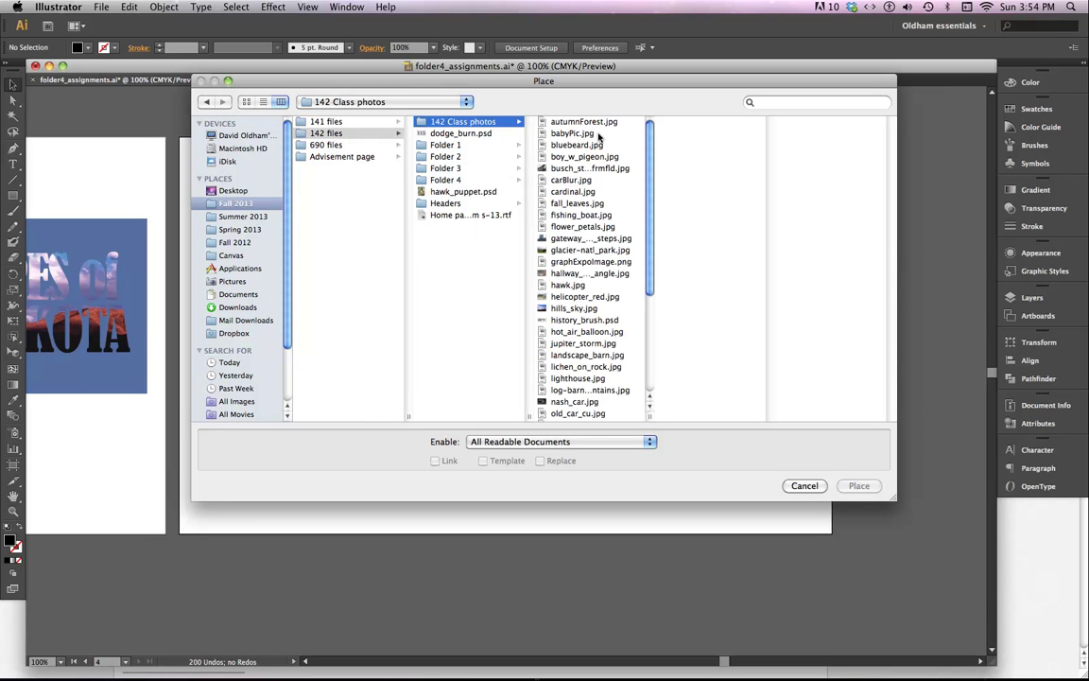
pyautogui.click(593, 124)
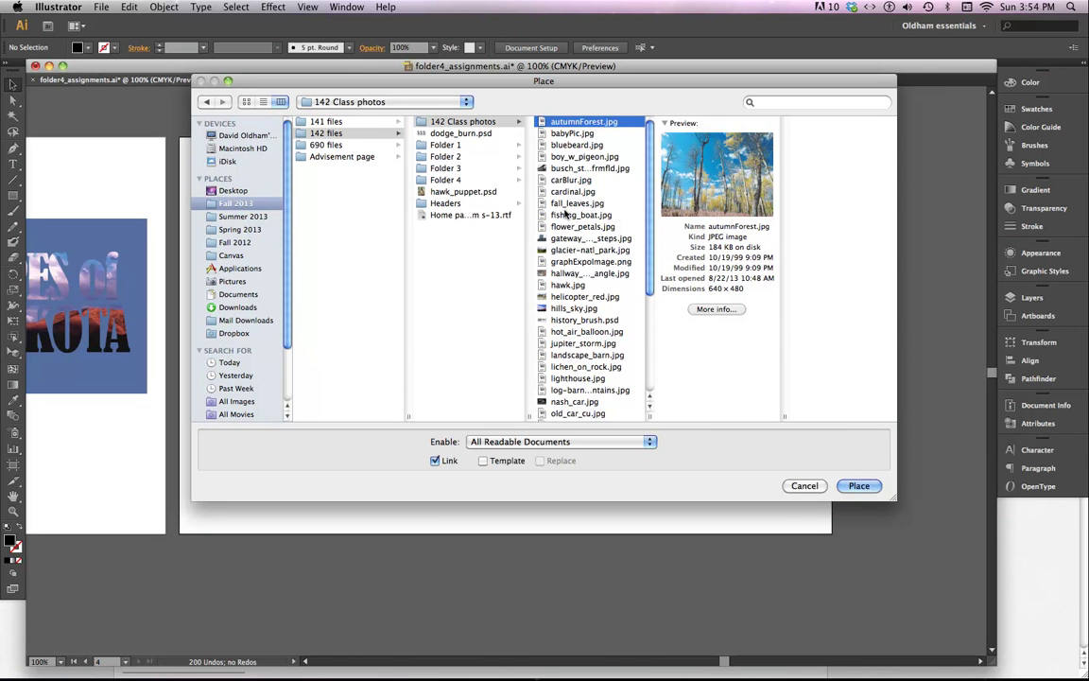
pyautogui.click(574, 203)
pyautogui.click(859, 485)
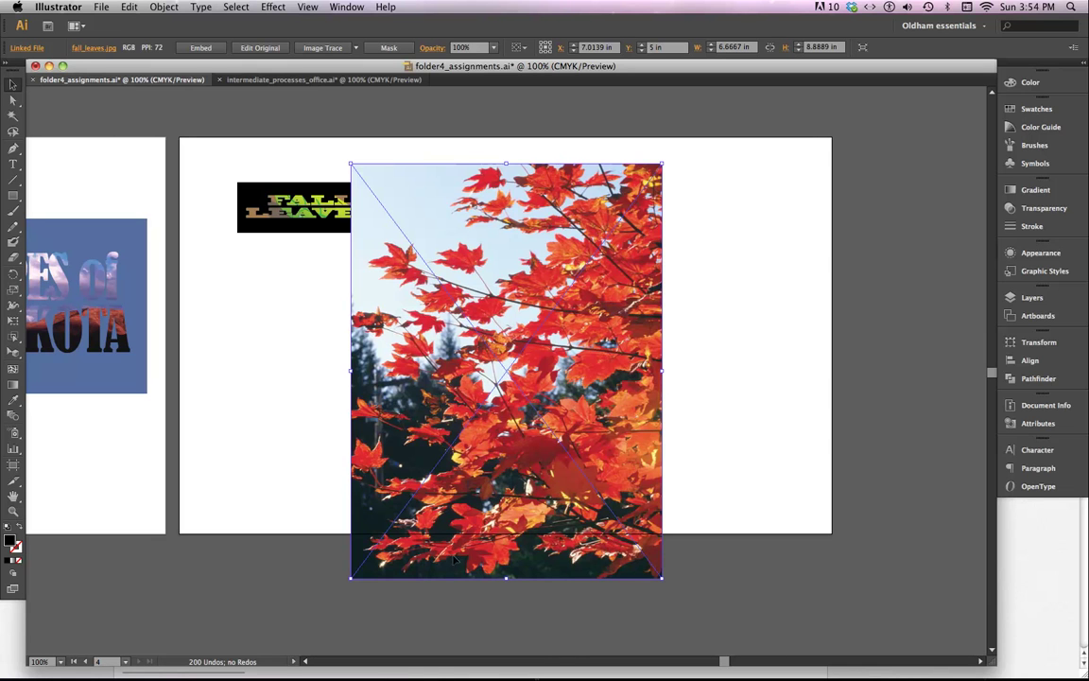
pyautogui.moveTo(350, 579); pyautogui.dragTo(430, 472)
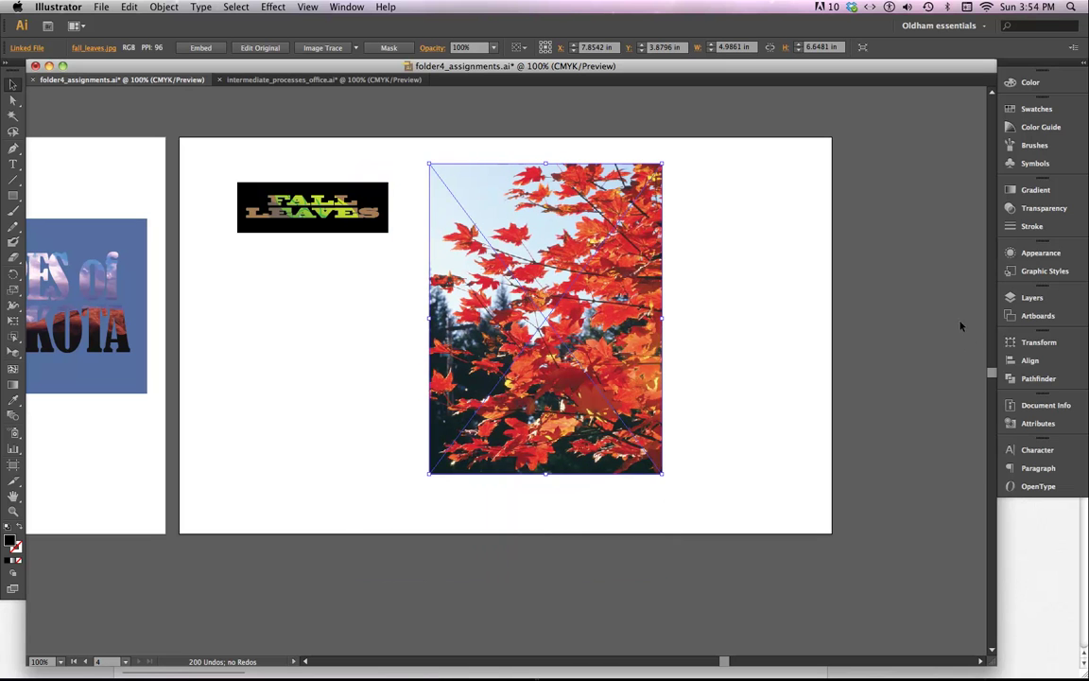
# - Expand the FALL LEAVES clip group in Layers and select its text path
pyautogui.click(1043, 303)
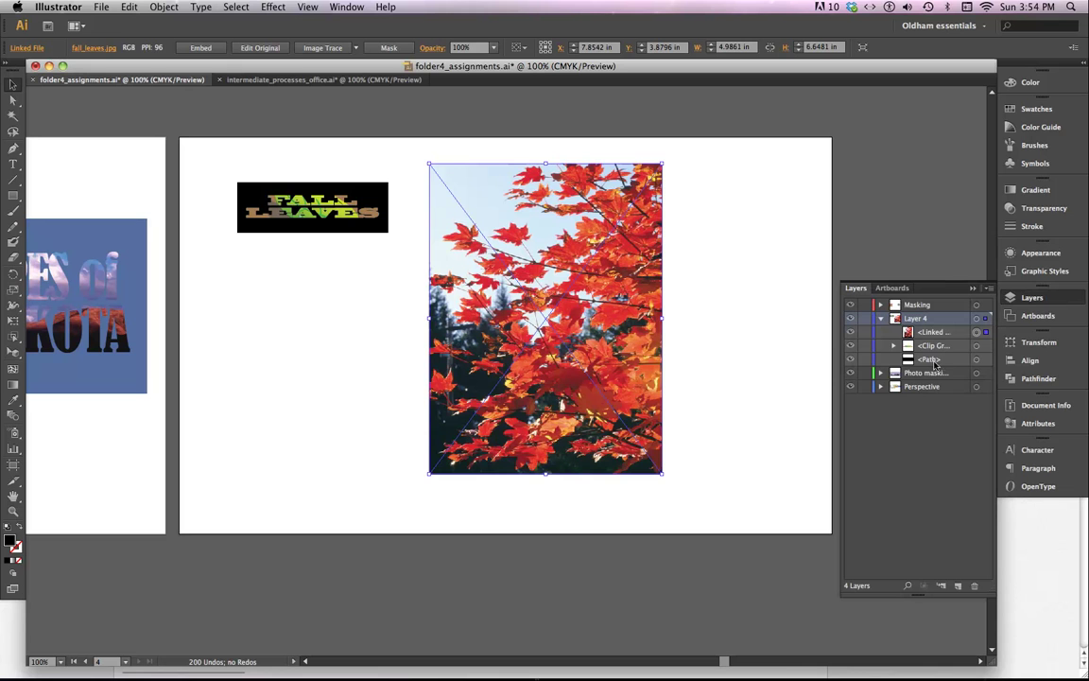
pyautogui.click(895, 346)
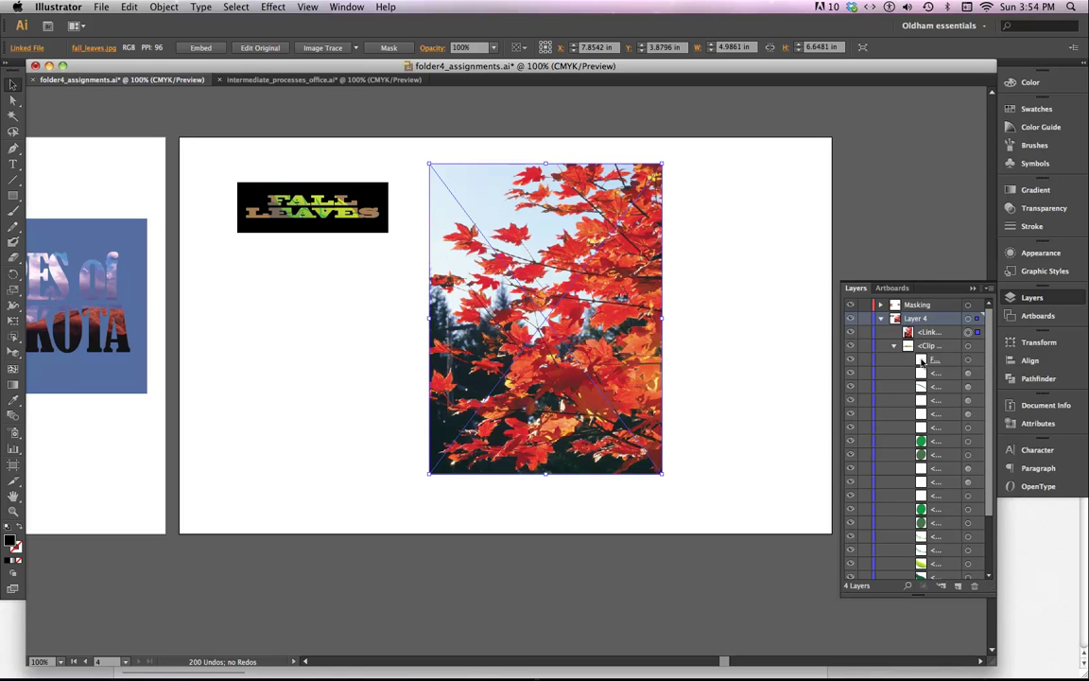
pyautogui.click(850, 361)
pyautogui.click(850, 362)
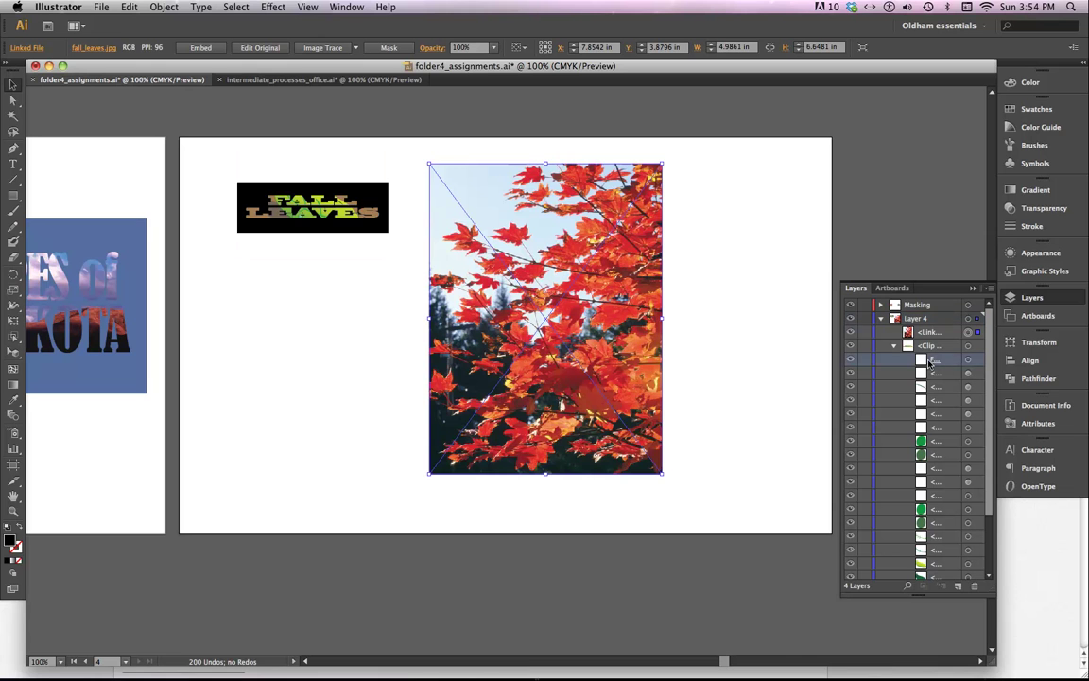
pyautogui.click(969, 363)
pyautogui.click(970, 365)
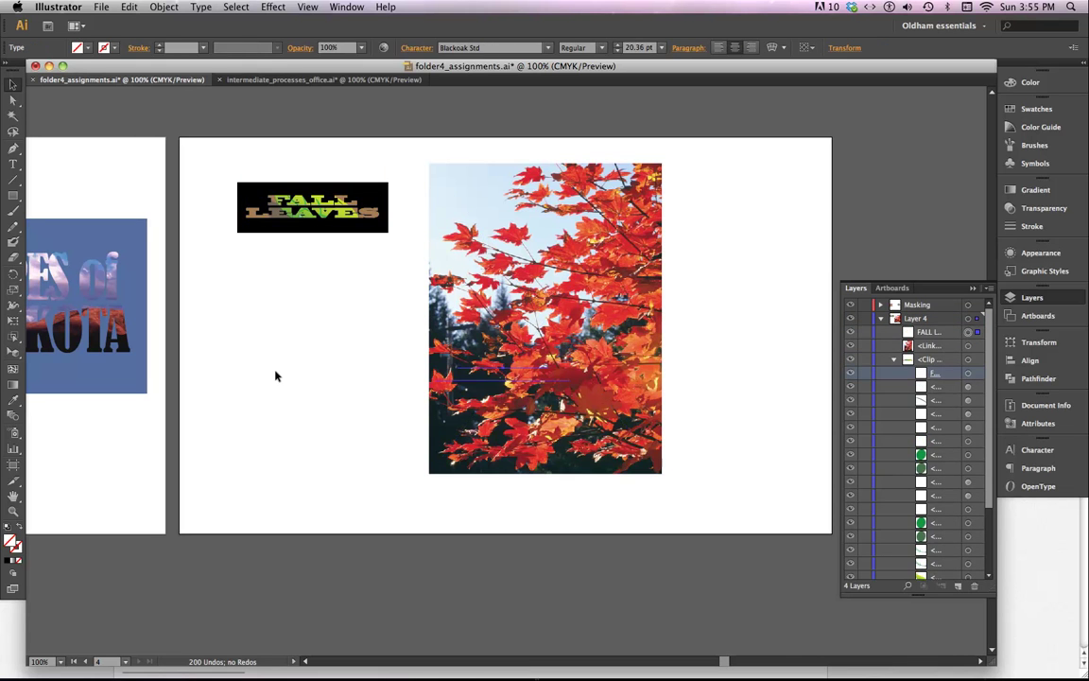
# - Paste a copy of the FALL LEAVES text, bring it to the front, and move the photo right
pyautogui.press('super+v')
pyautogui.rightClick(482, 364)
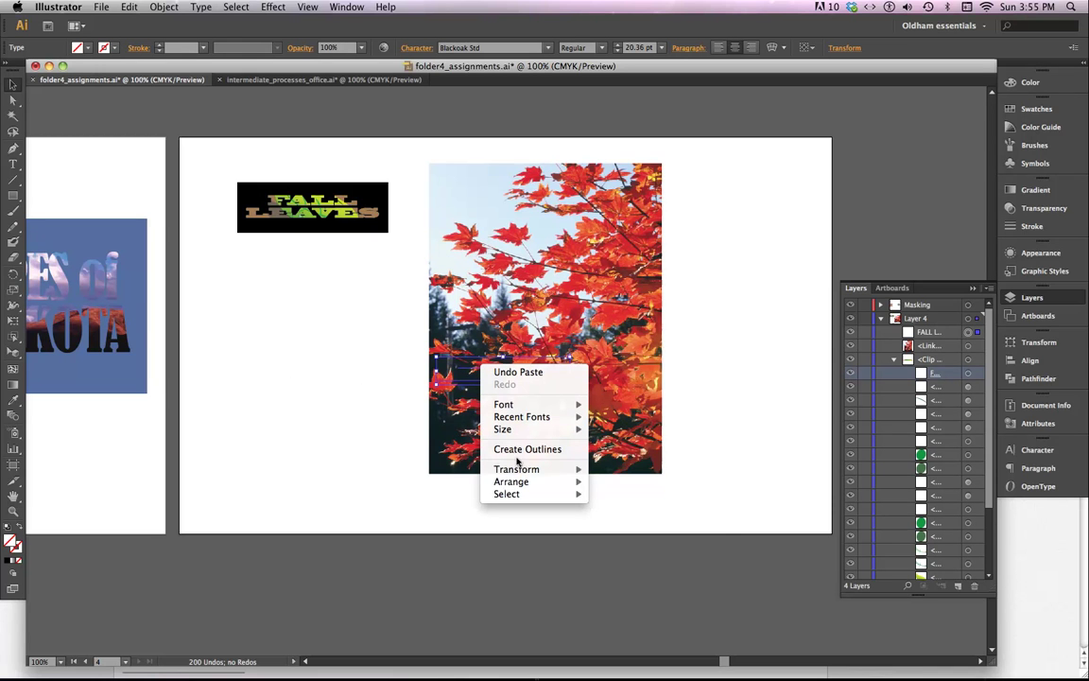
pyautogui.moveTo(492, 483)
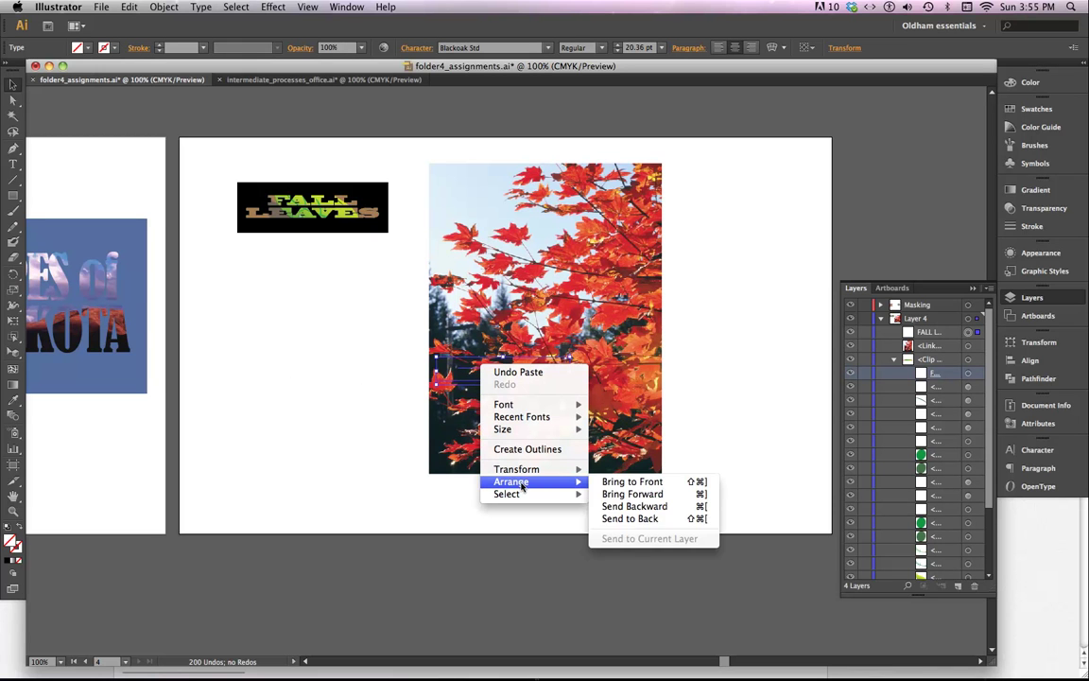
pyautogui.click(646, 482)
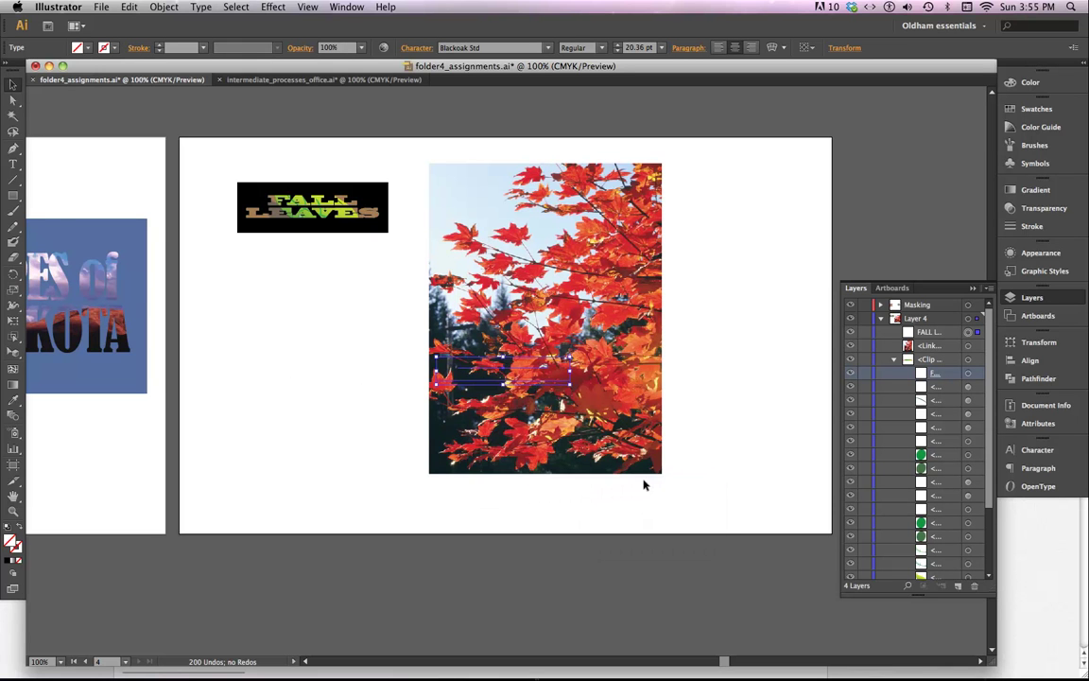
pyautogui.click(369, 336)
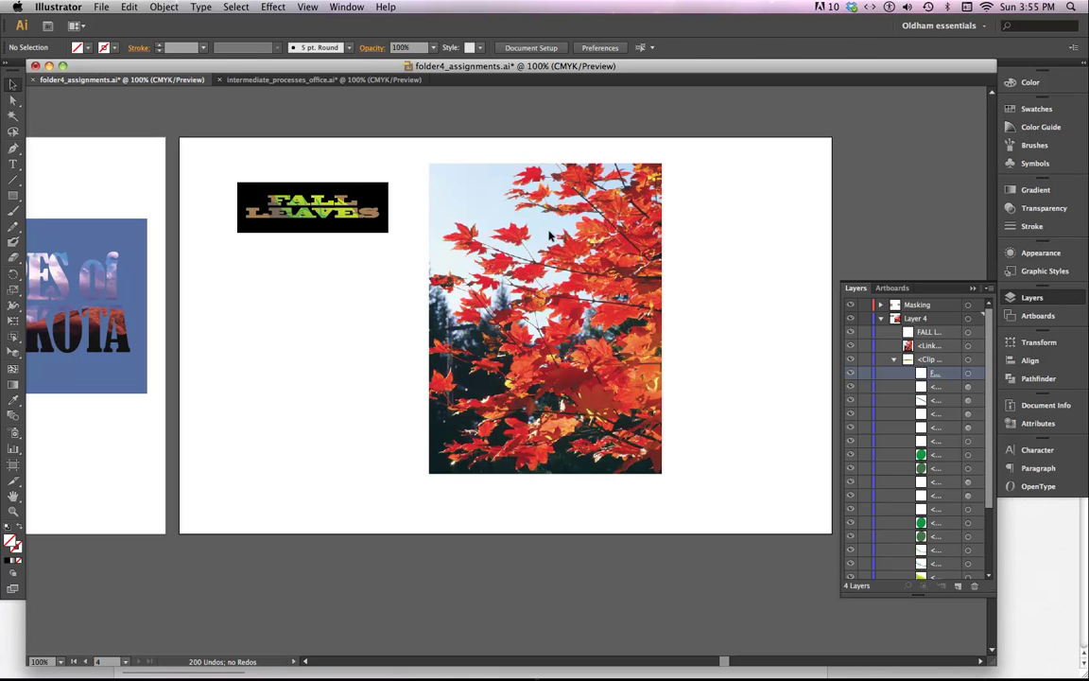
pyautogui.moveTo(550, 285); pyautogui.dragTo(693, 281)
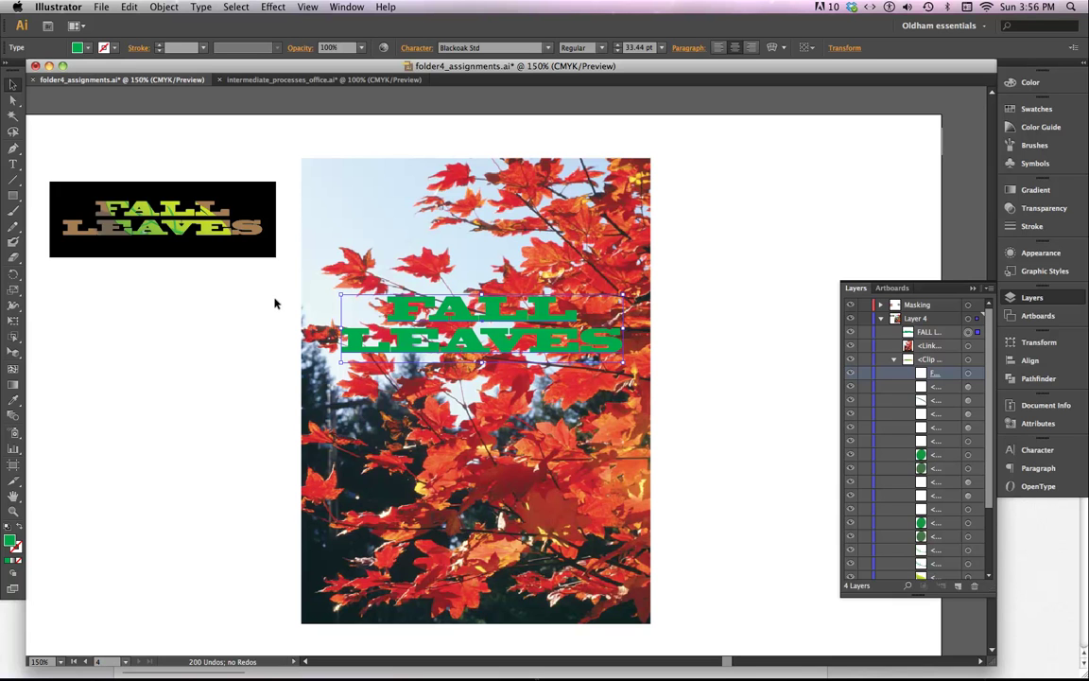
# - Make a clipping mask from the FALL LEAVES text and the red leaf photo
pyautogui.moveTo(276, 301); pyautogui.dragTo(398, 357)
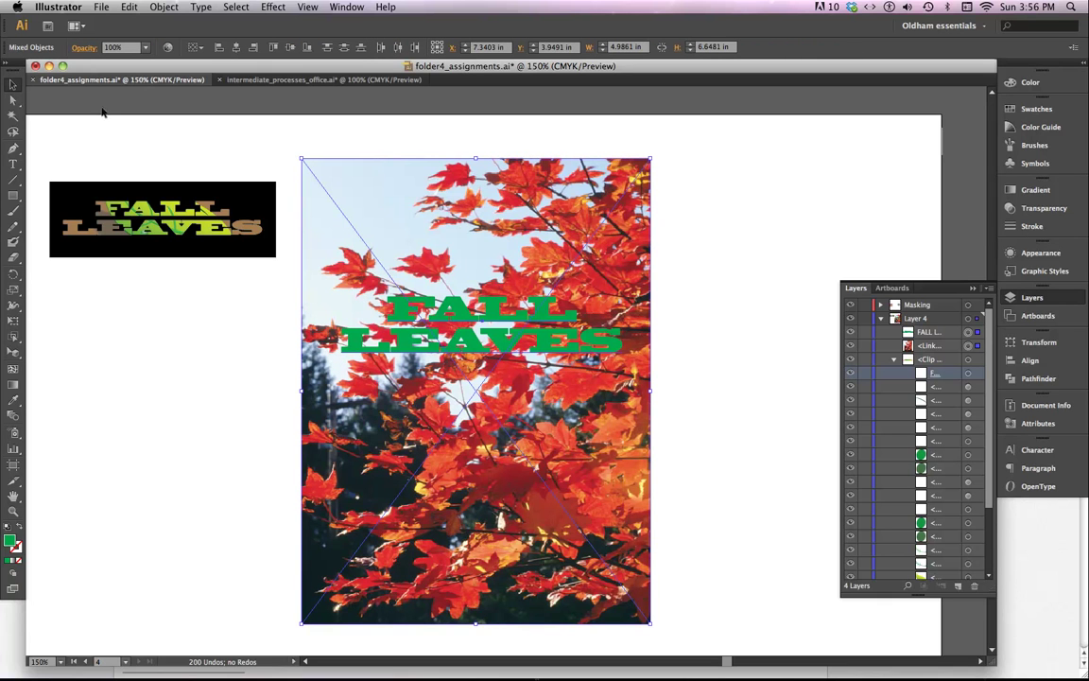
pyautogui.click(166, 8)
pyautogui.moveTo(227, 357)
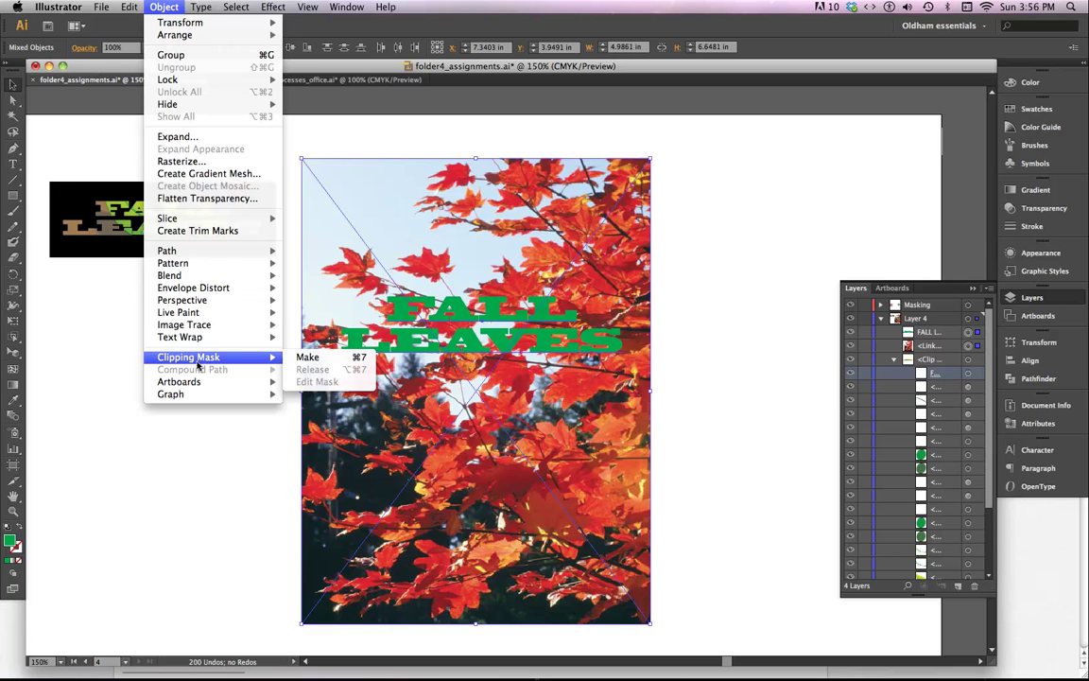
pyautogui.click(305, 357)
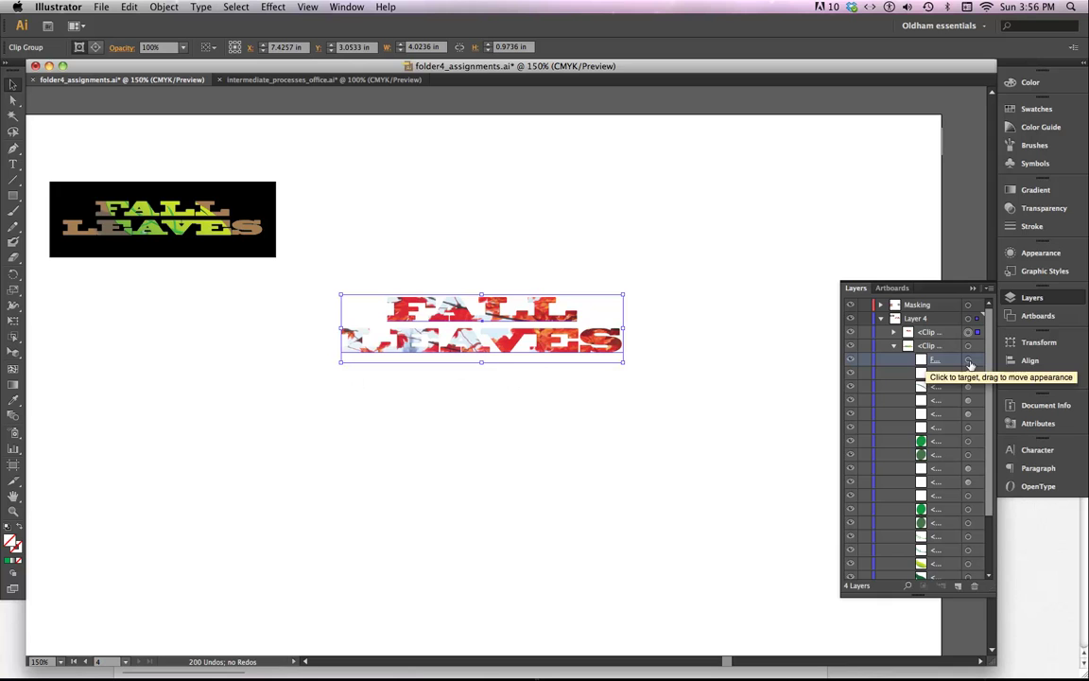
# - Select the type inside the clip group and nudge it to frame a different area of leaves
pyautogui.click(894, 335)
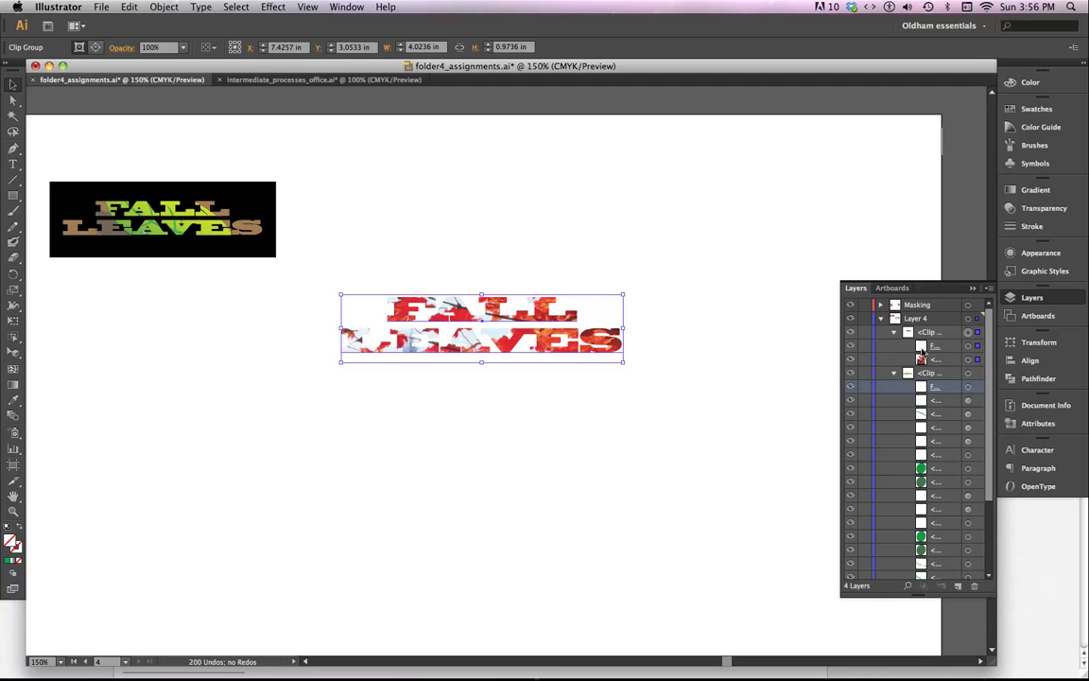
pyautogui.click(967, 346)
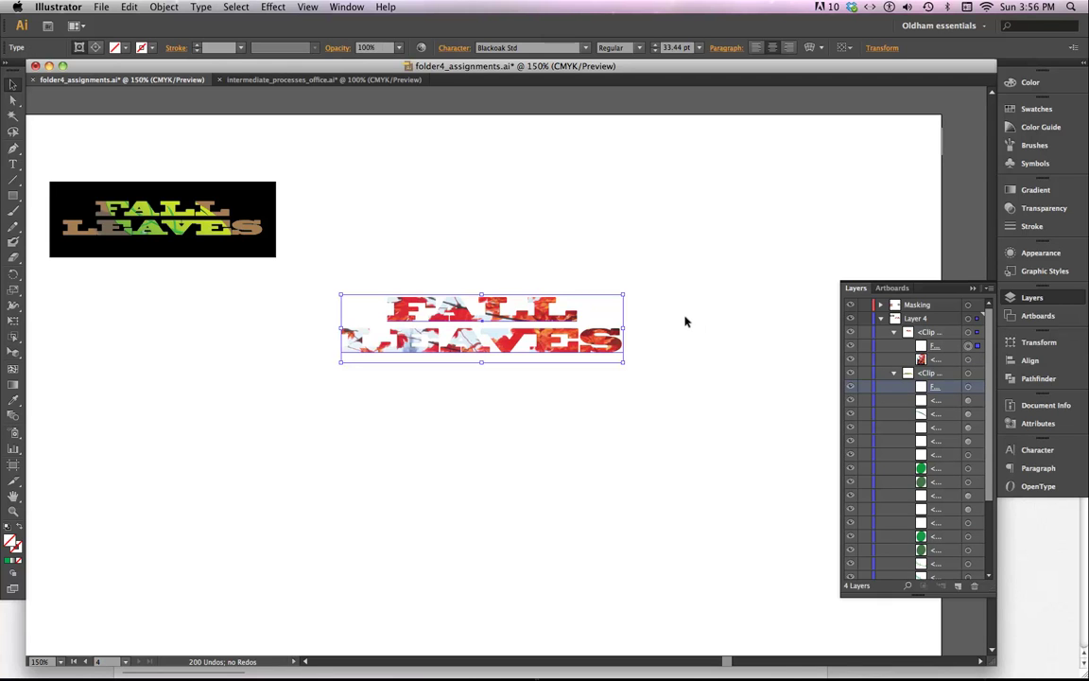
pyautogui.hotkey('shift', 'Down')
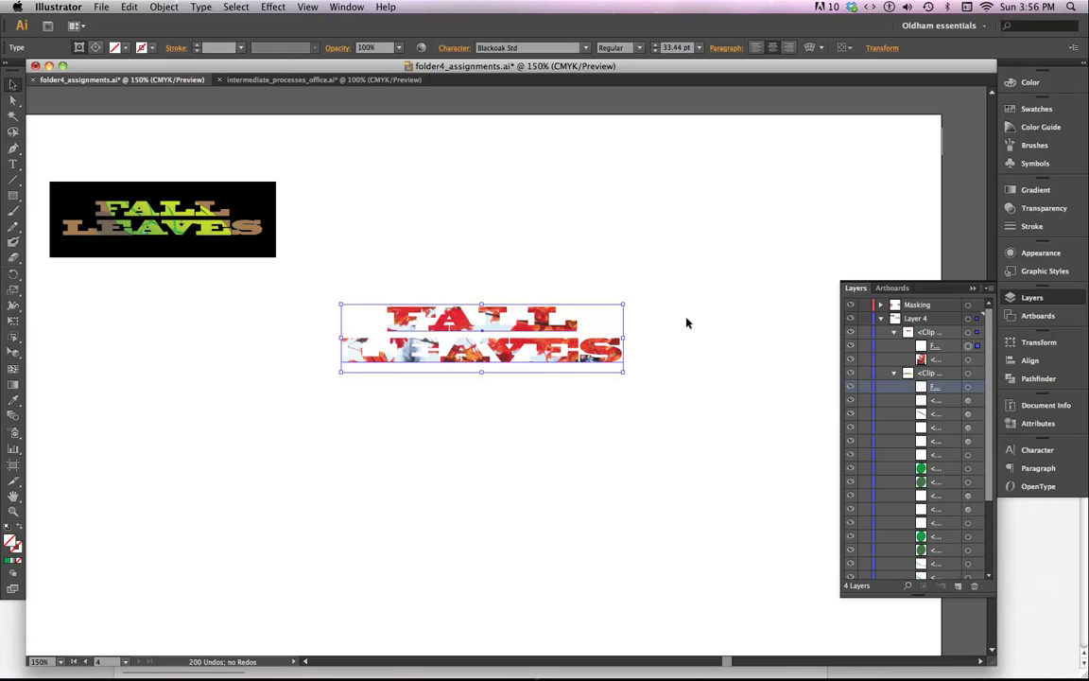
pyautogui.hotkey('shift', 'Down')
pyautogui.hotkey('shift', 'Down')
pyautogui.hotkey('shift', 'Down')
pyautogui.hotkey('shift', 'Down')
pyautogui.hotkey('shift', 'Right')
pyautogui.hotkey('shift', 'Right')
pyautogui.hotkey('shift', 'Right')
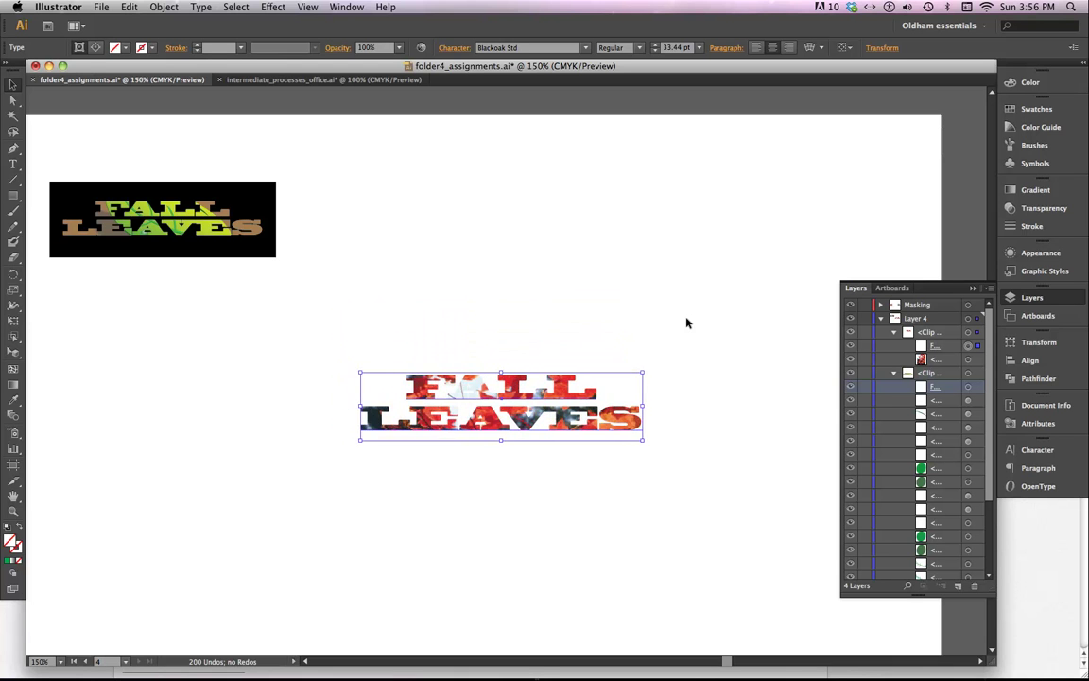
pyautogui.hotkey('shift', 'Up')
pyautogui.hotkey('shift', 'Up')
# - Nudge the lettering left, then drag it lower over the darker red and orange leaves
pyautogui.hotkey('shift', 'Left')
pyautogui.hotkey('shift', 'Left')
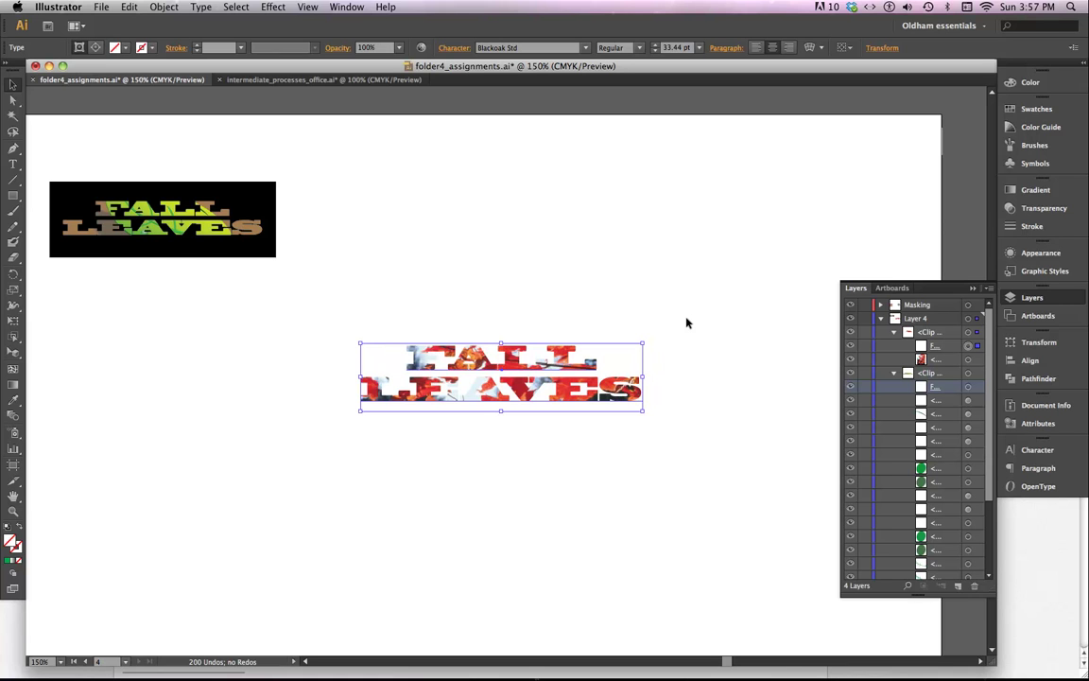
pyautogui.press('super+y')
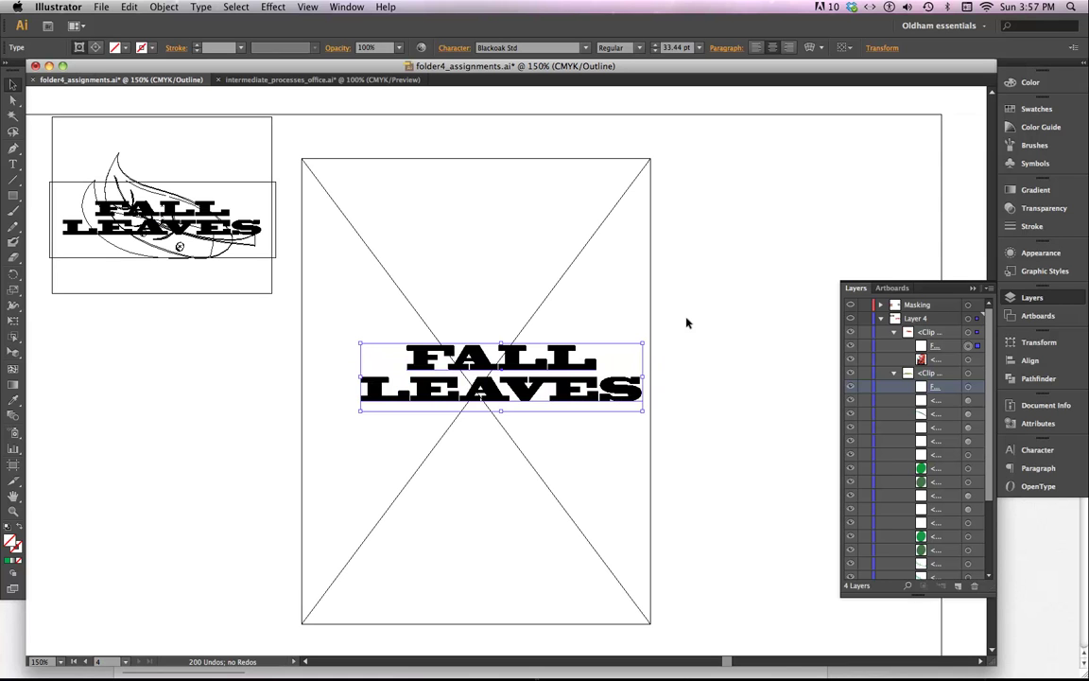
pyautogui.press('Left')
pyautogui.press('Left')
pyautogui.press('Left')
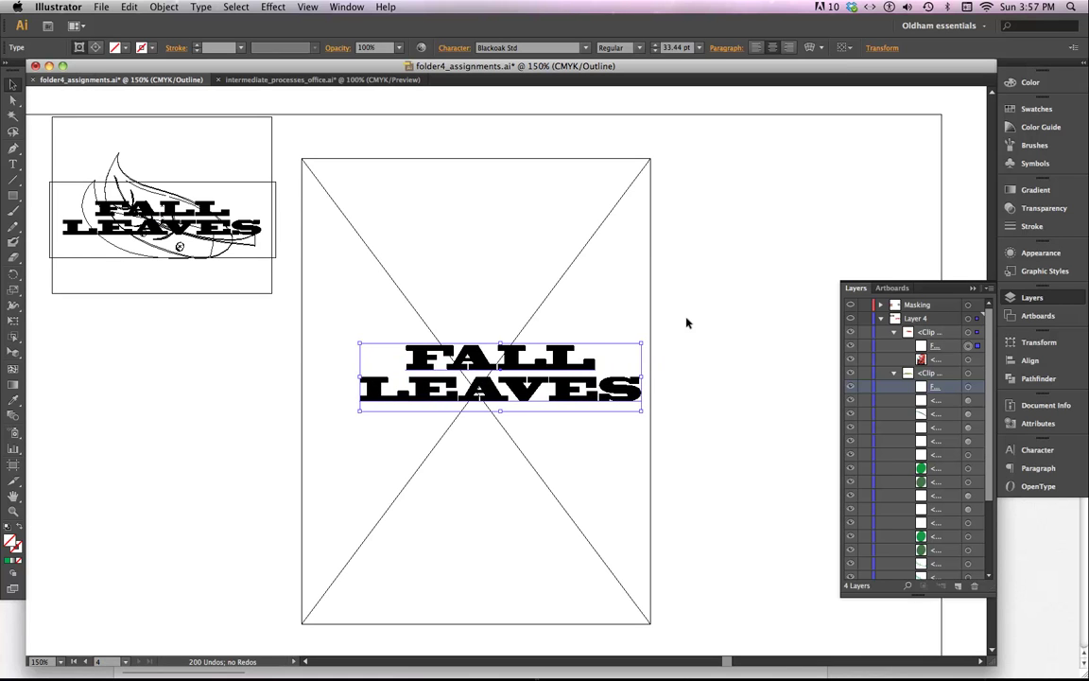
pyautogui.press('Left')
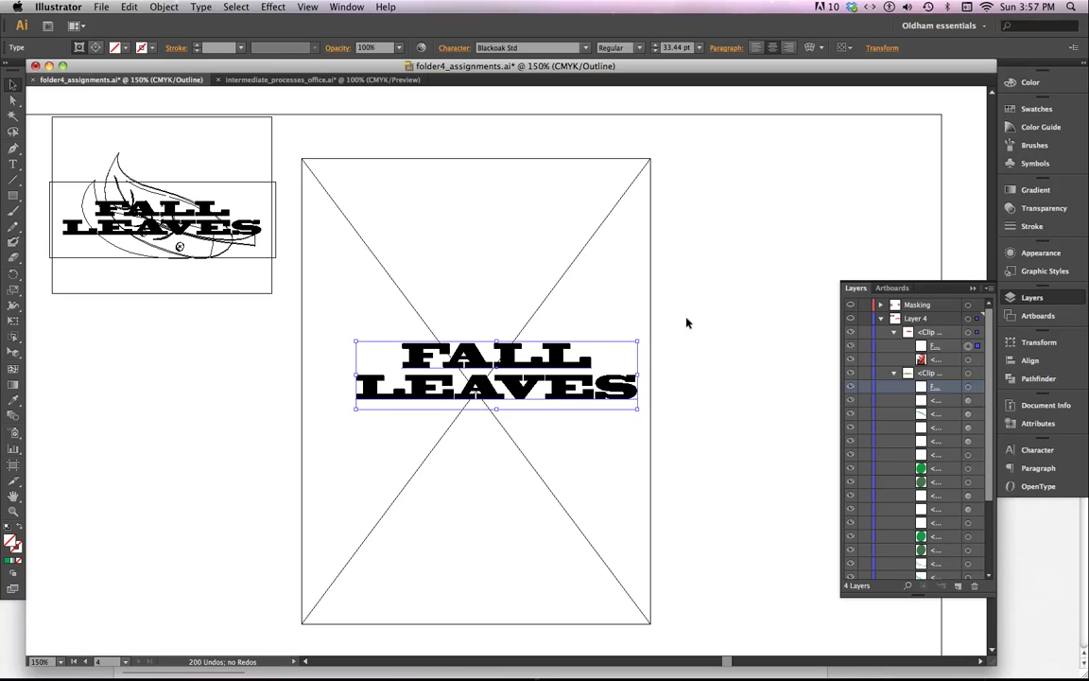
pyautogui.press('super+y')
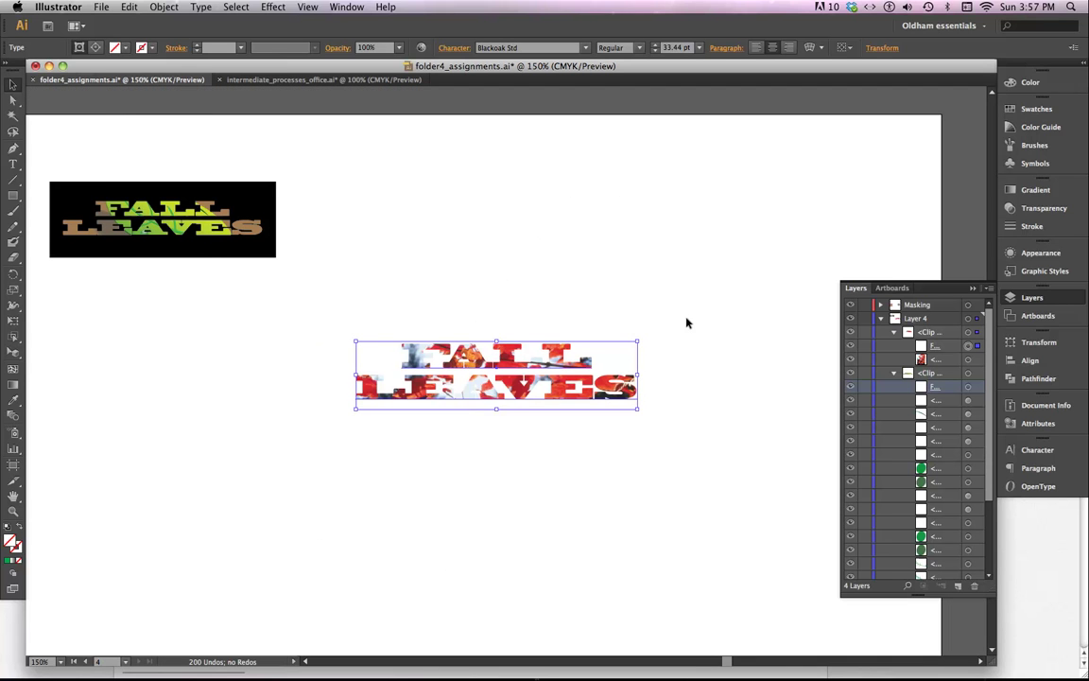
pyautogui.click(674, 392)
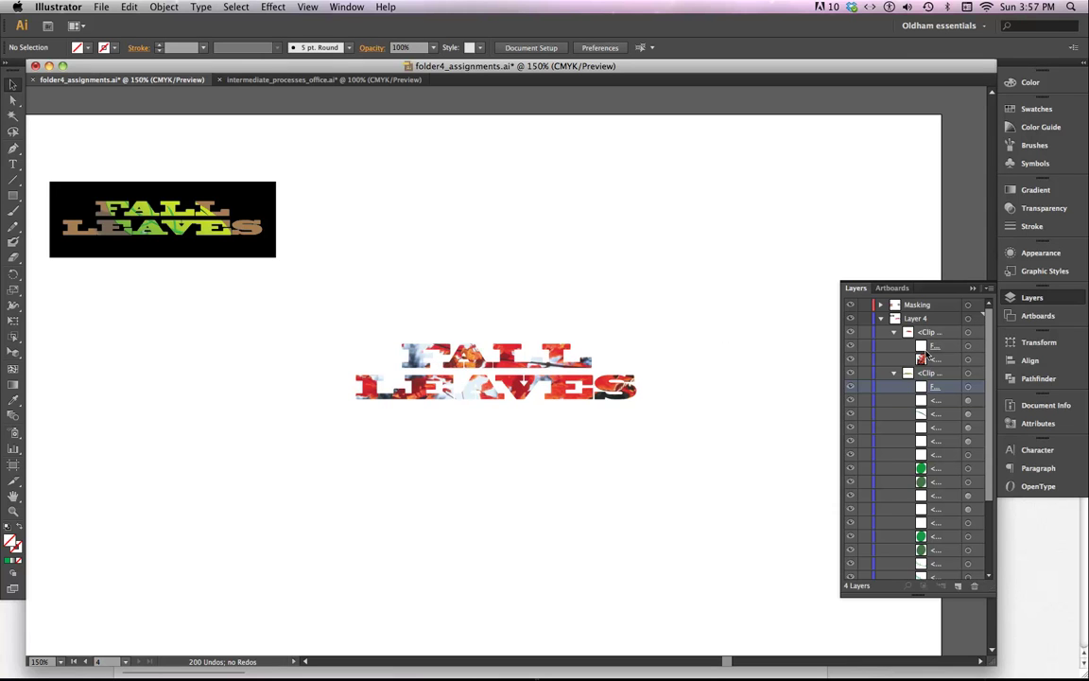
pyautogui.click(518, 371)
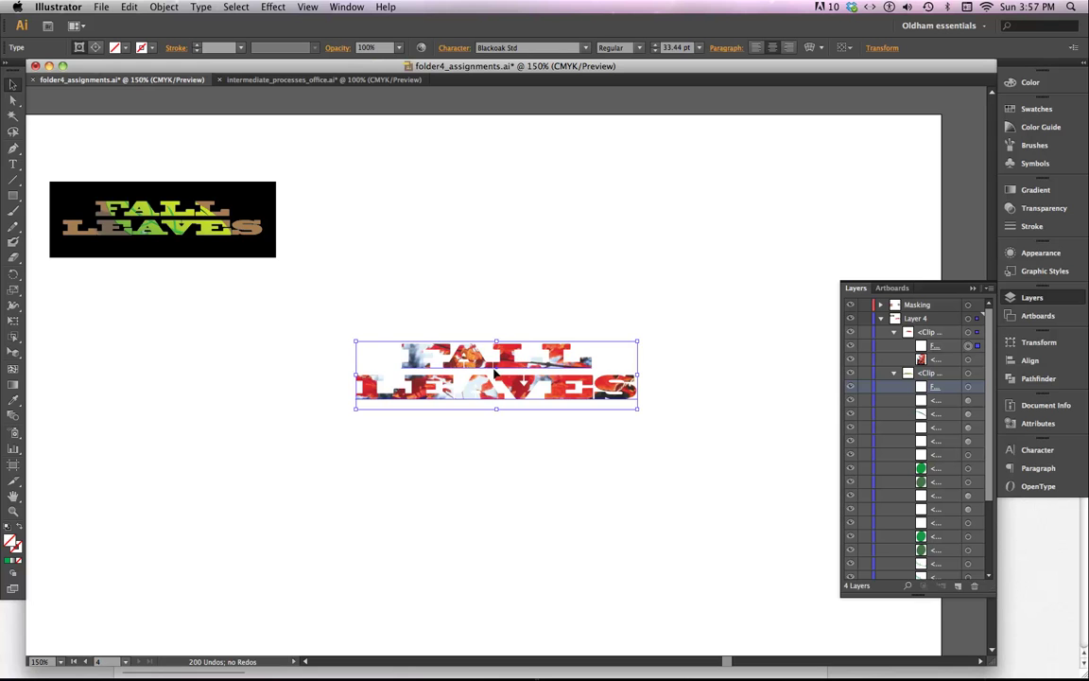
pyautogui.moveTo(497, 367); pyautogui.dragTo(510, 455)
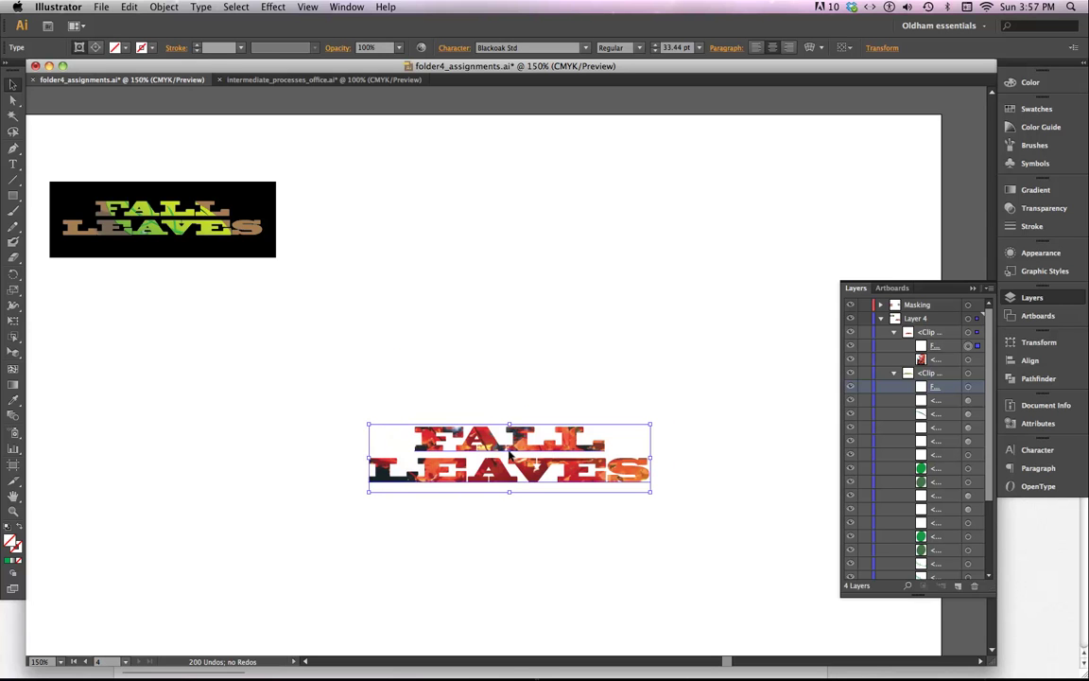
pyautogui.press('super+equal')
# - Choose the Rectangle tool in Draw Behind mode
pyautogui.click(603, 595)
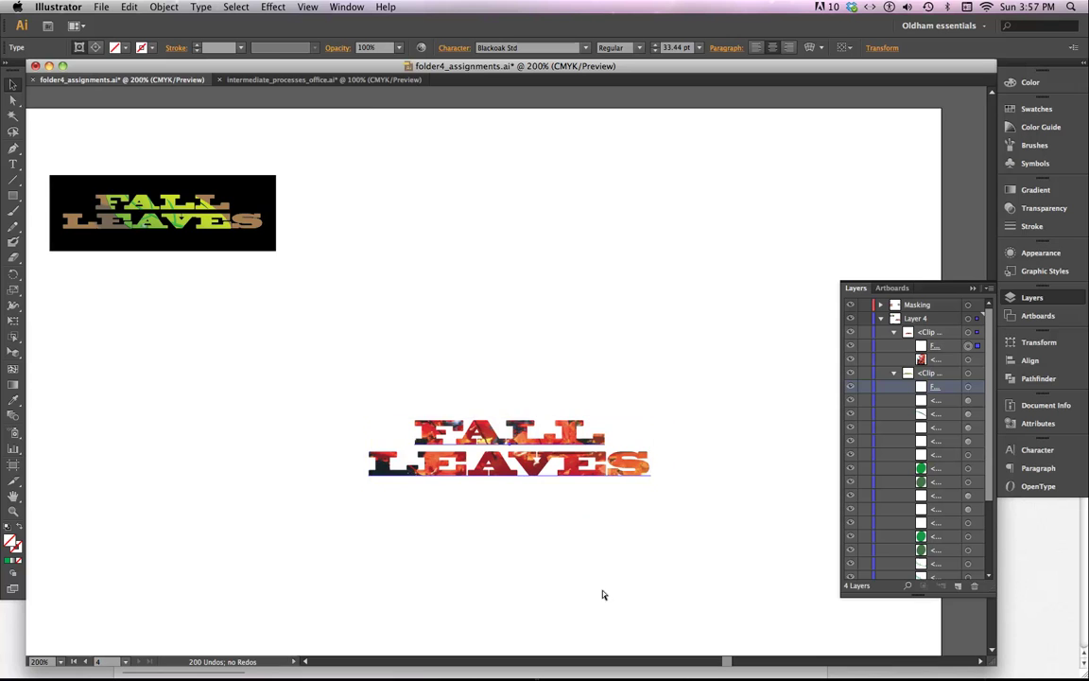
pyautogui.press('super+equal')
pyautogui.moveTo(478, 515); pyautogui.dragTo(478, 455)
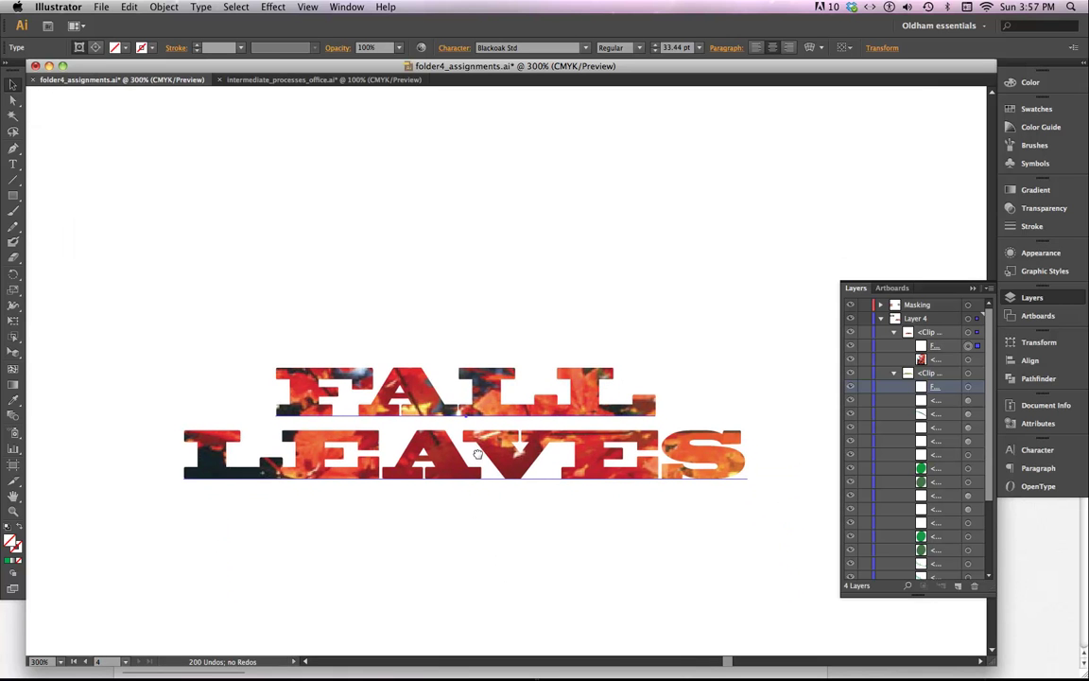
pyautogui.click(478, 454)
pyautogui.press('super+minus')
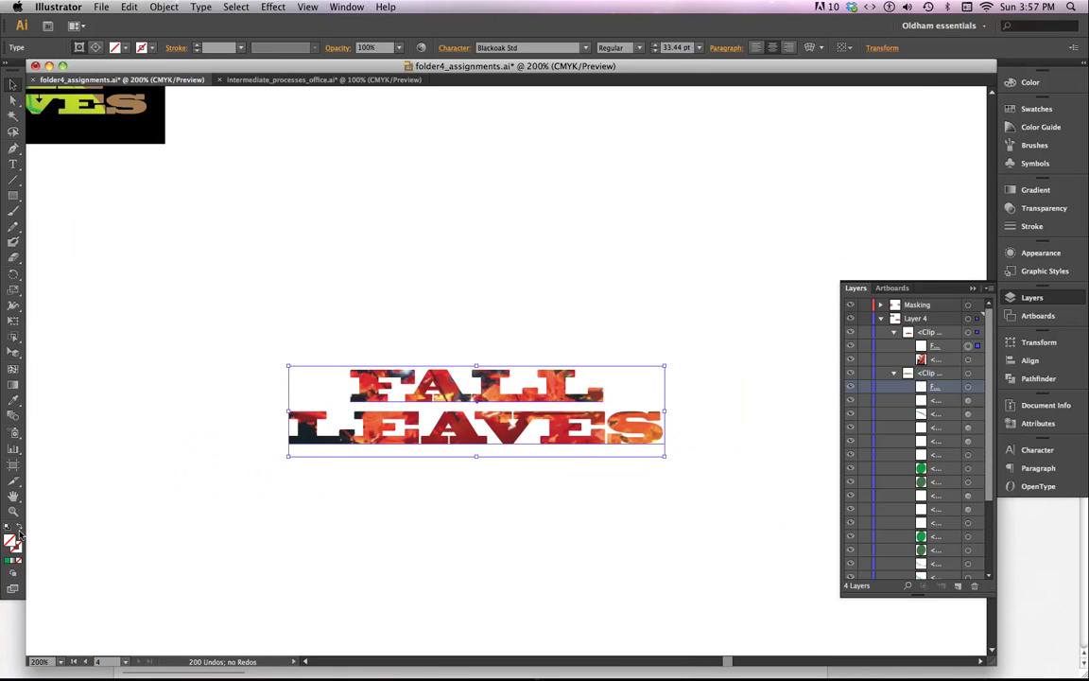
pyautogui.click(43, 209)
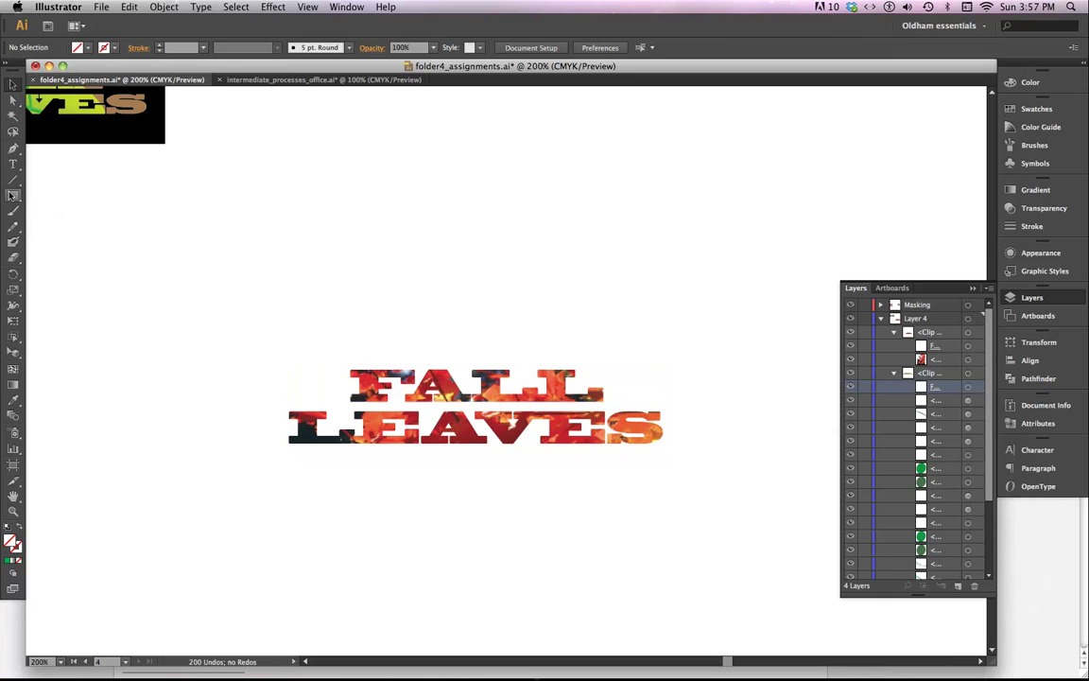
pyautogui.click(11, 197)
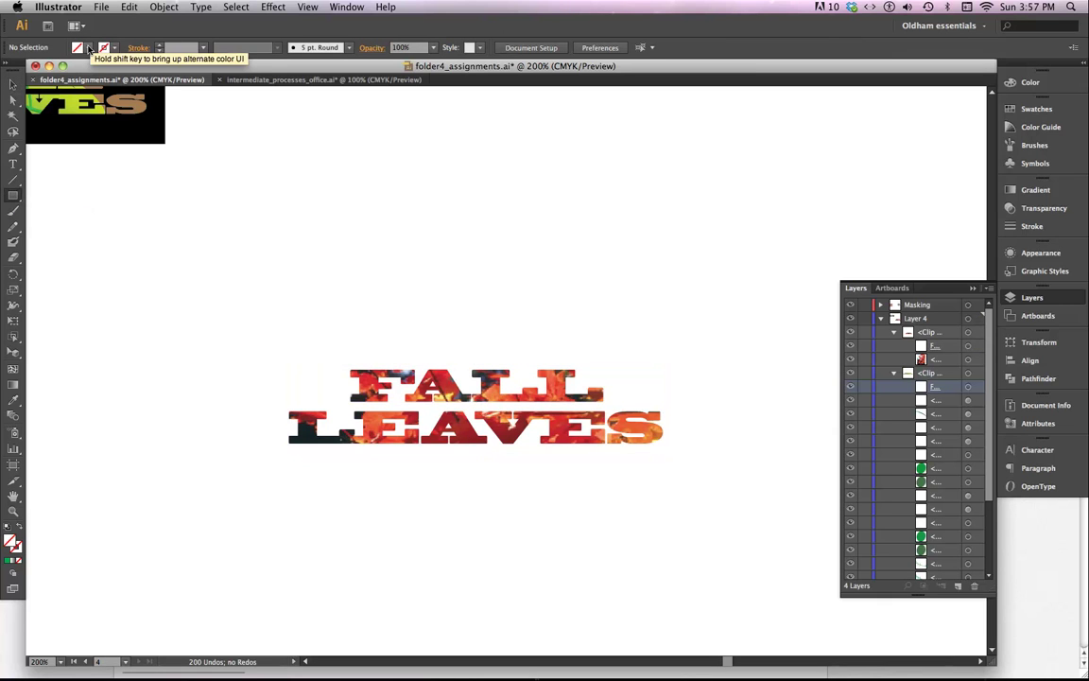
pyautogui.click(13, 573)
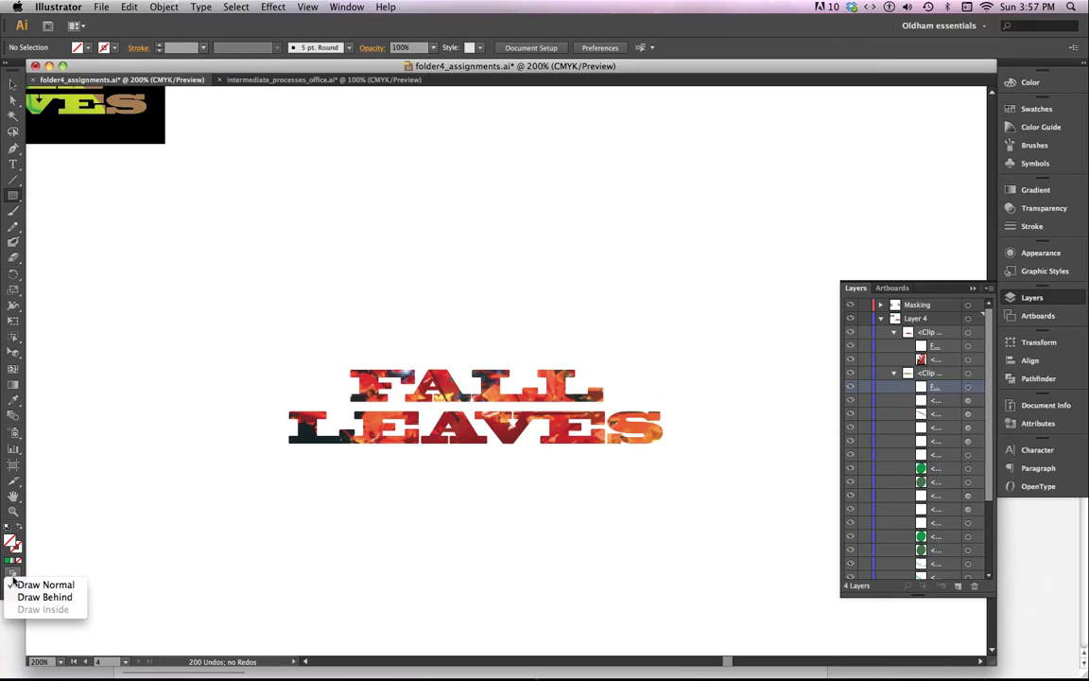
pyautogui.click(89, 49)
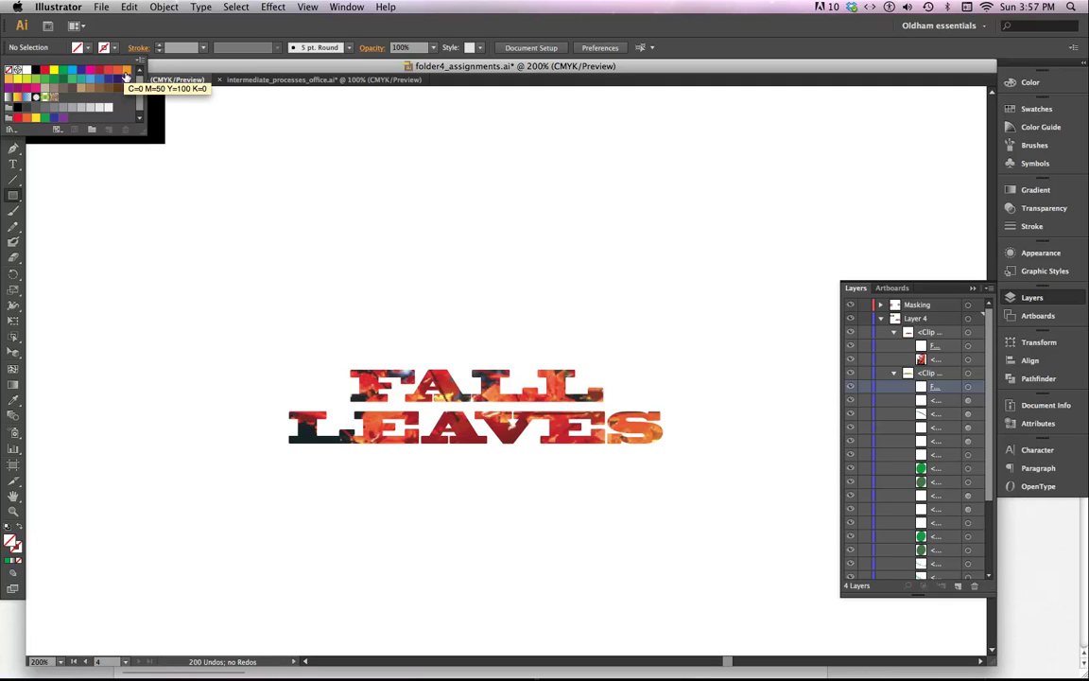
# - Draw a 5.0486 × 1.6667 in rectangle behind the text, shaded muted sage green via Color Guide
pyautogui.click(69, 83)
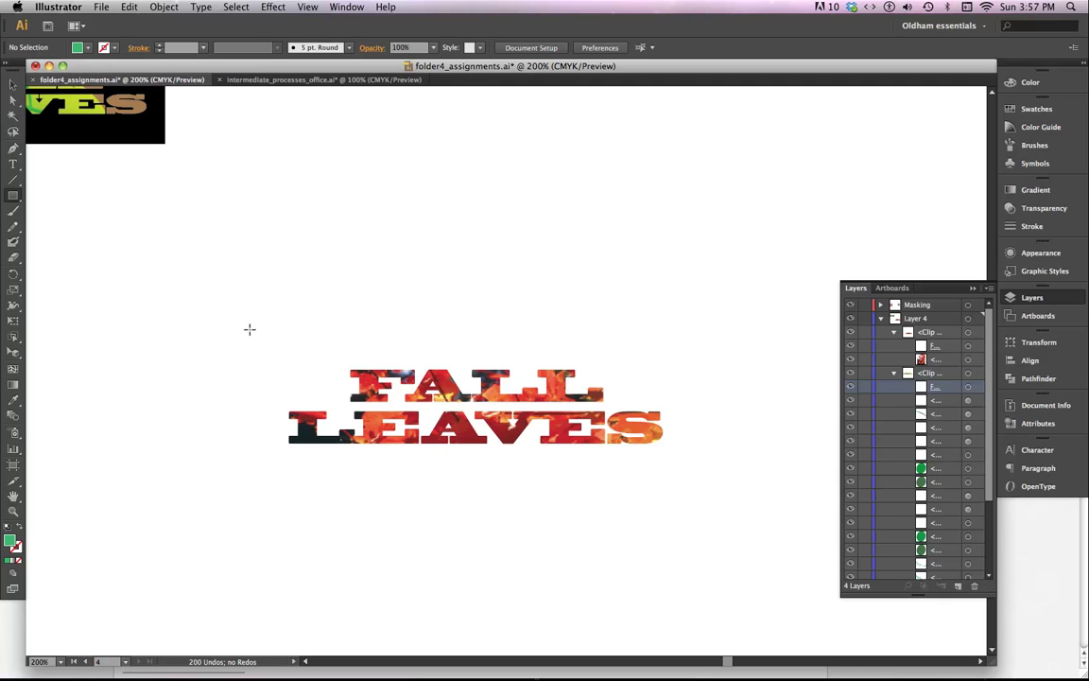
pyautogui.moveTo(248, 329)
pyautogui.mouseDown()
pyautogui.moveTo(408, 416)
pyautogui.moveTo(719, 484)
pyautogui.mouseUp()
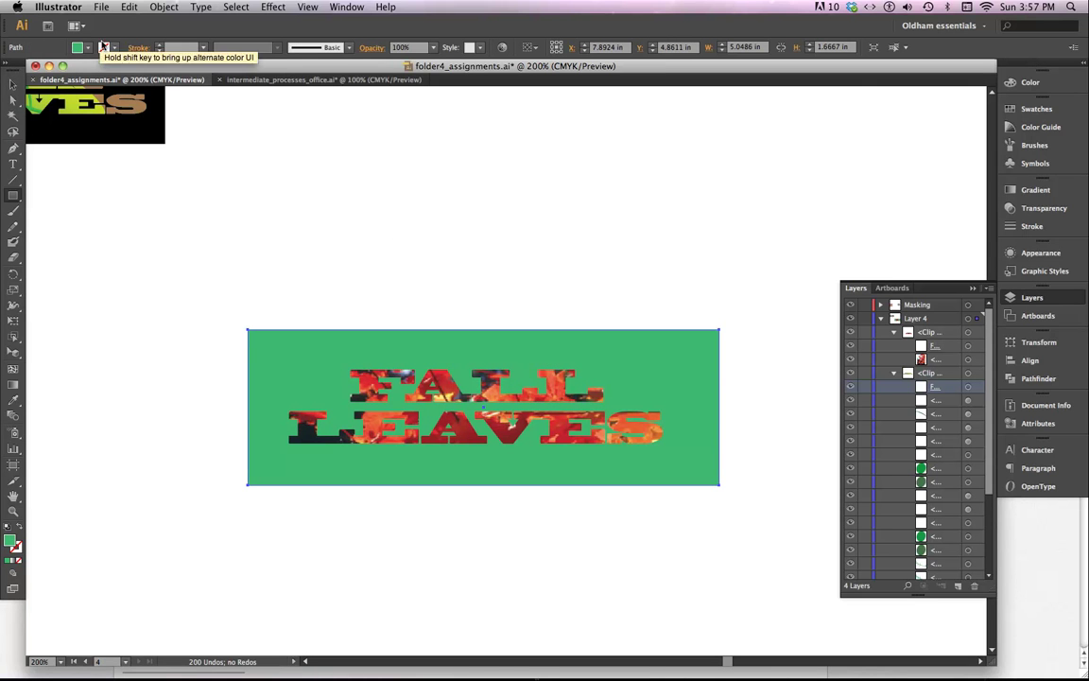
pyautogui.click(1041, 129)
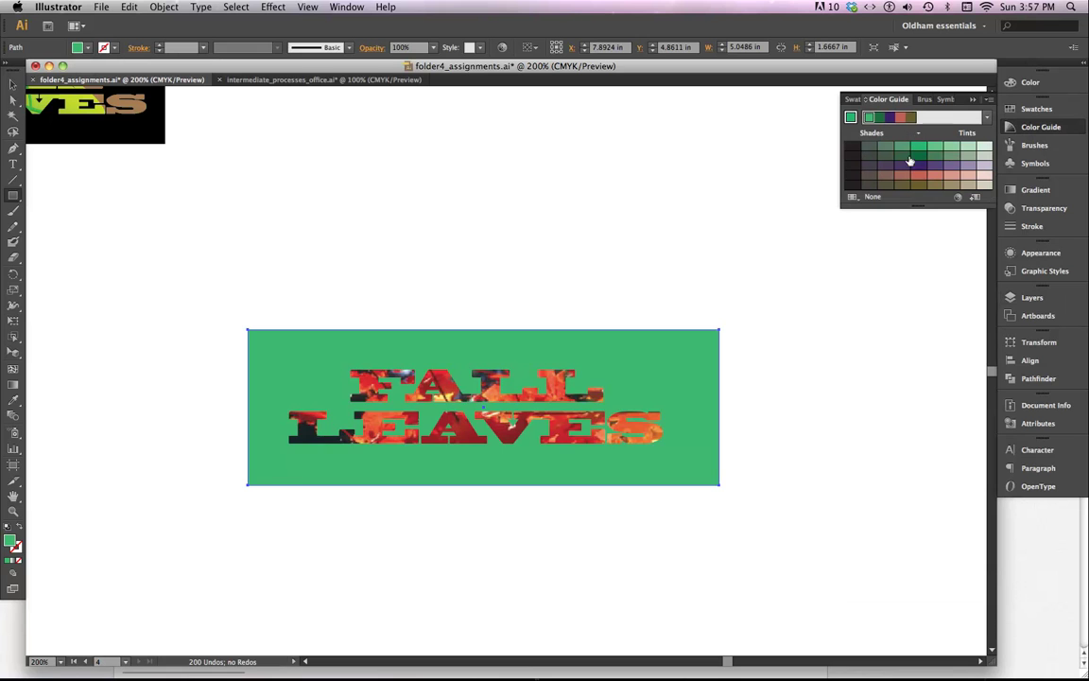
pyautogui.click(919, 159)
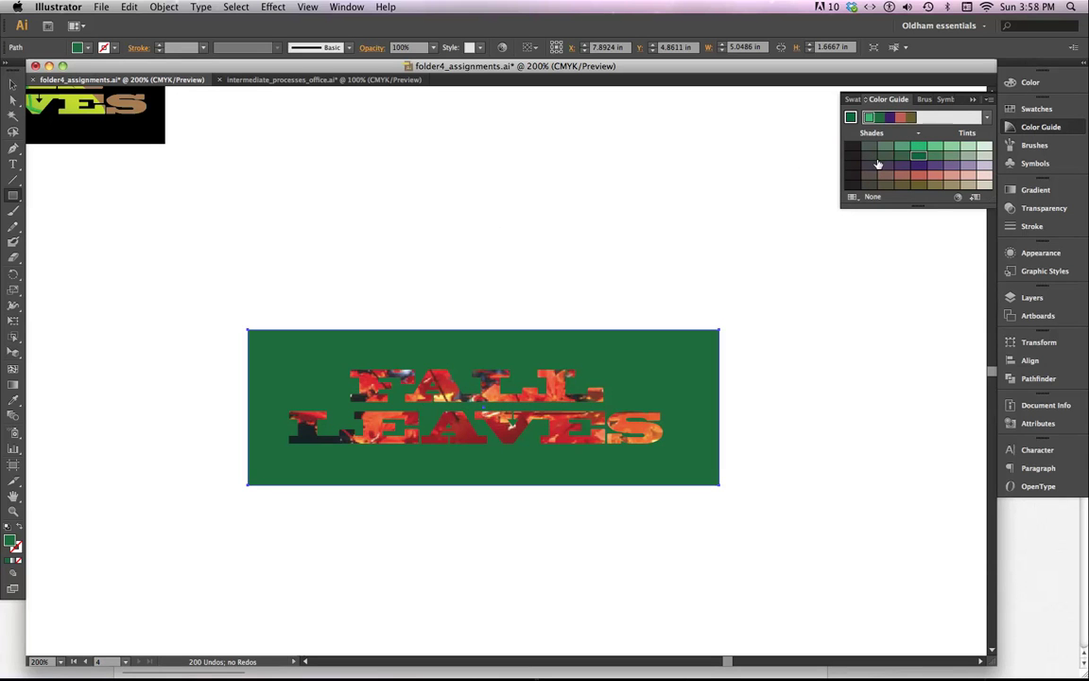
pyautogui.click(937, 157)
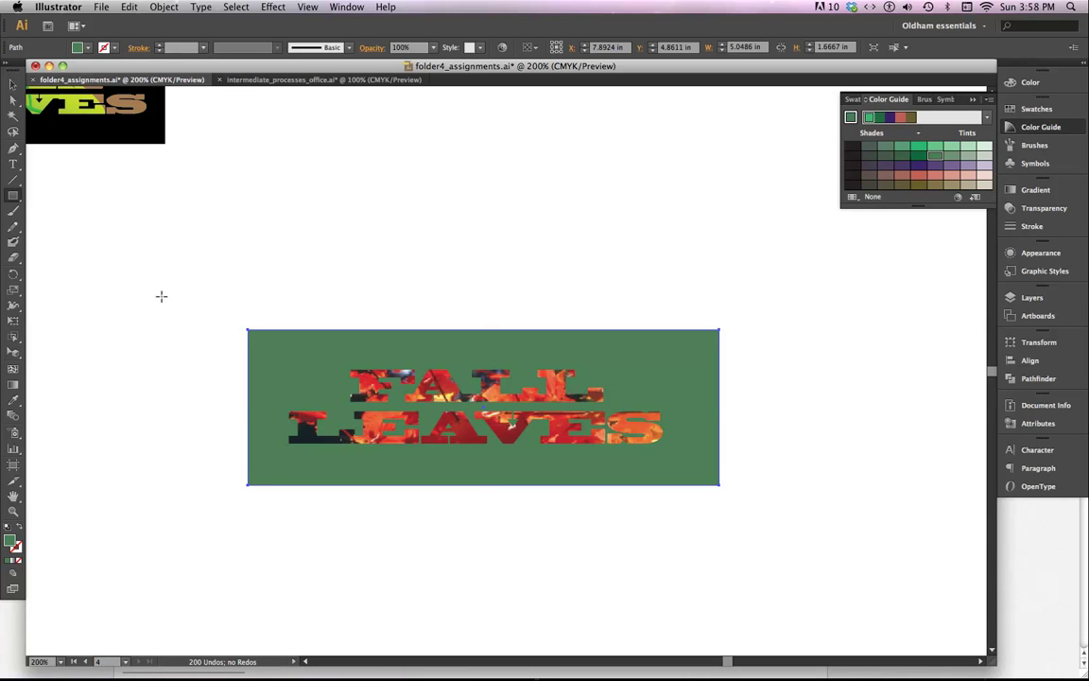
pyautogui.press('v')
pyautogui.click(289, 246)
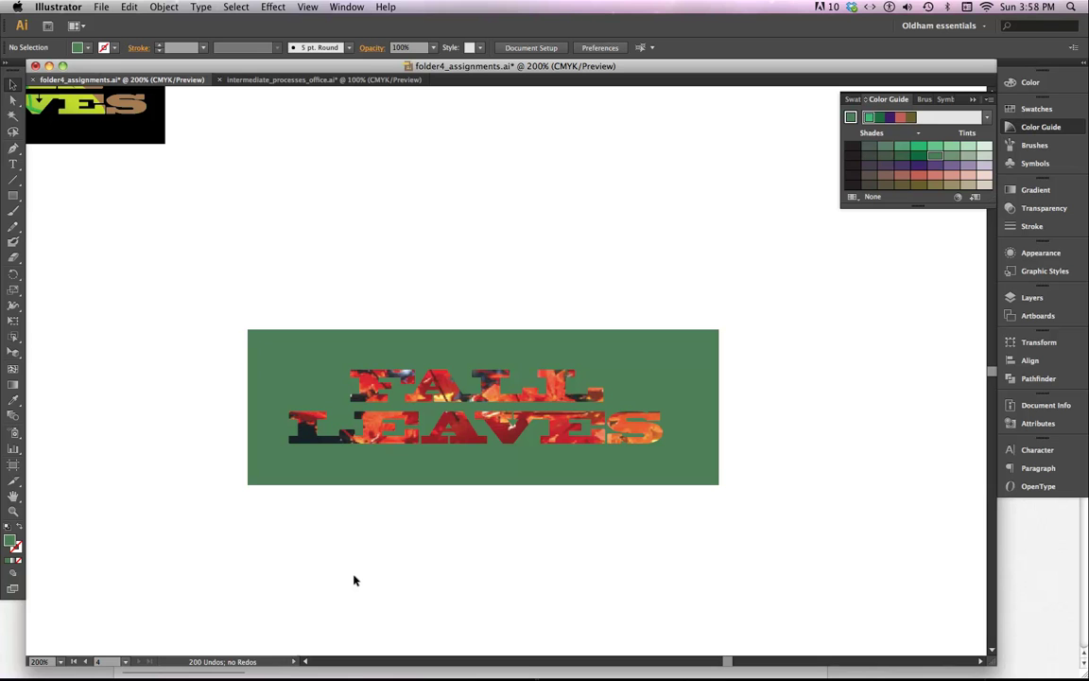
# - Release the clipping mask on the FALL LEAVES text and green rectangle to reveal the leaves photo
pyautogui.moveTo(151, 293); pyautogui.dragTo(345, 402)
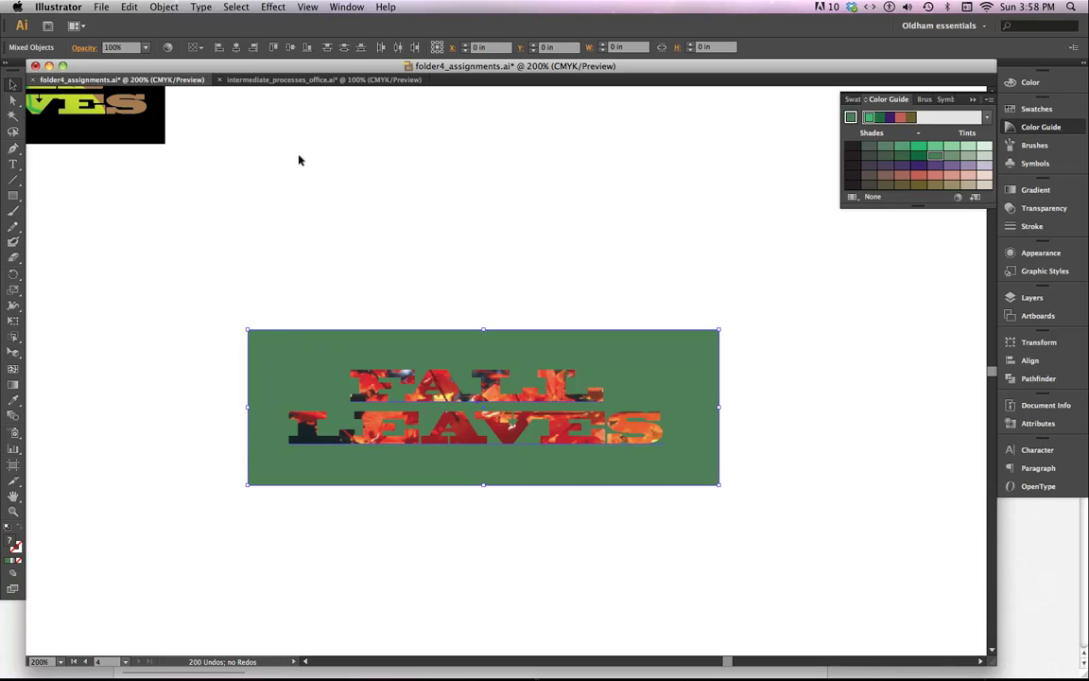
pyautogui.click(164, 6)
pyautogui.moveTo(208, 358)
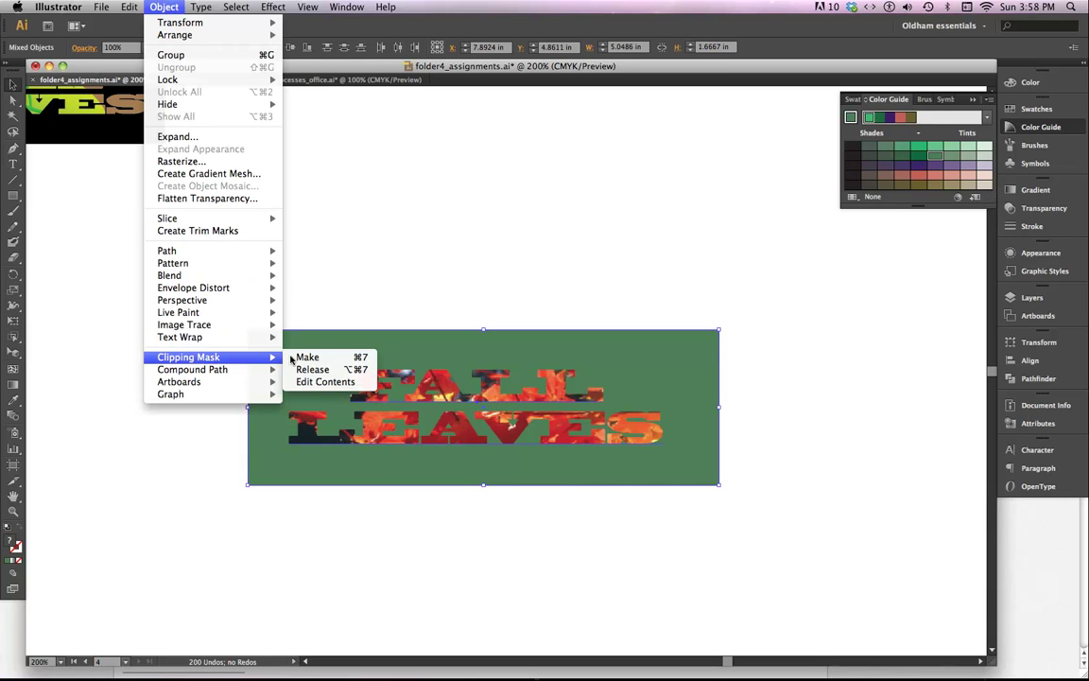
pyautogui.click(313, 369)
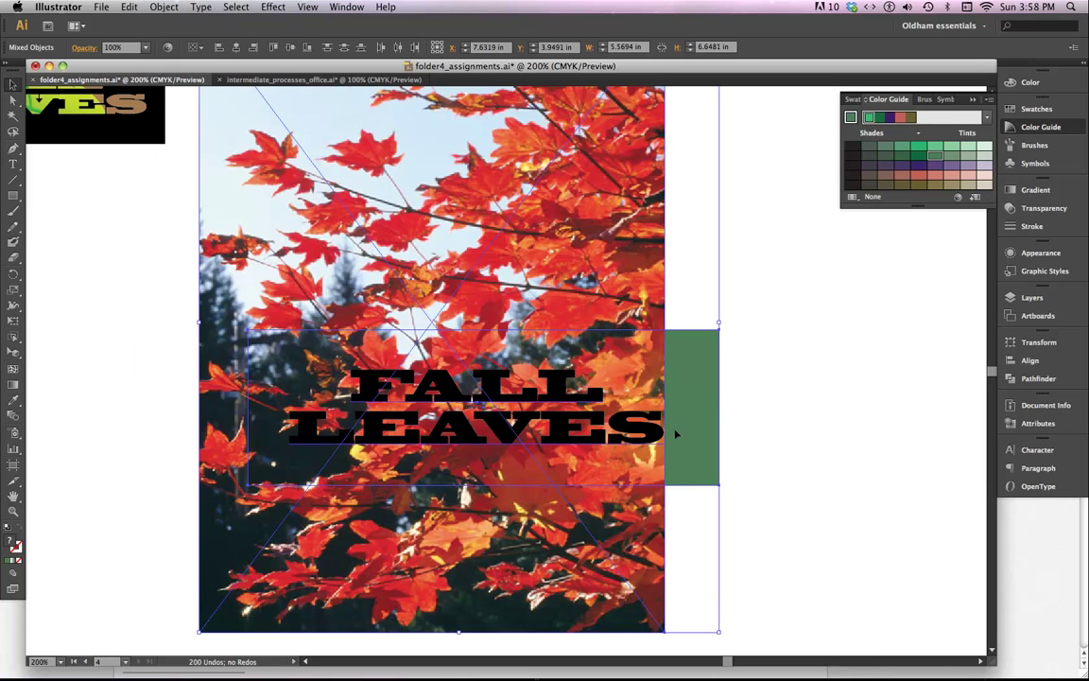
# - Move the FALL LEAVES text to the lower right and delete the green rectangle
pyautogui.click(823, 313)
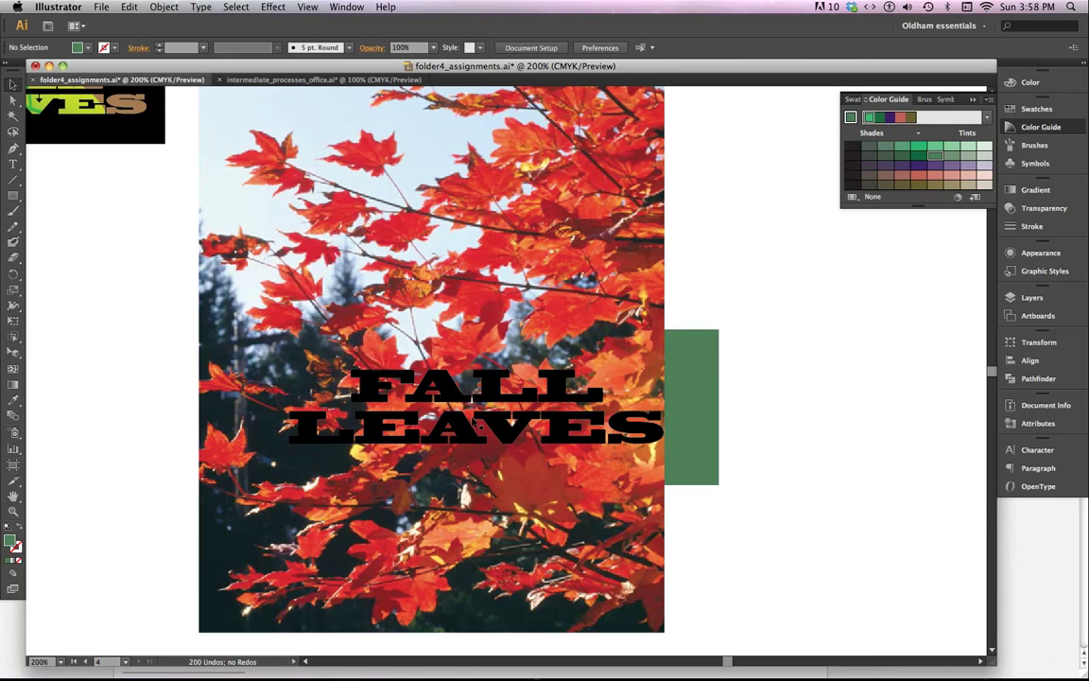
pyautogui.click(460, 400)
pyautogui.moveTo(457, 401); pyautogui.dragTo(857, 568)
pyautogui.click(708, 467)
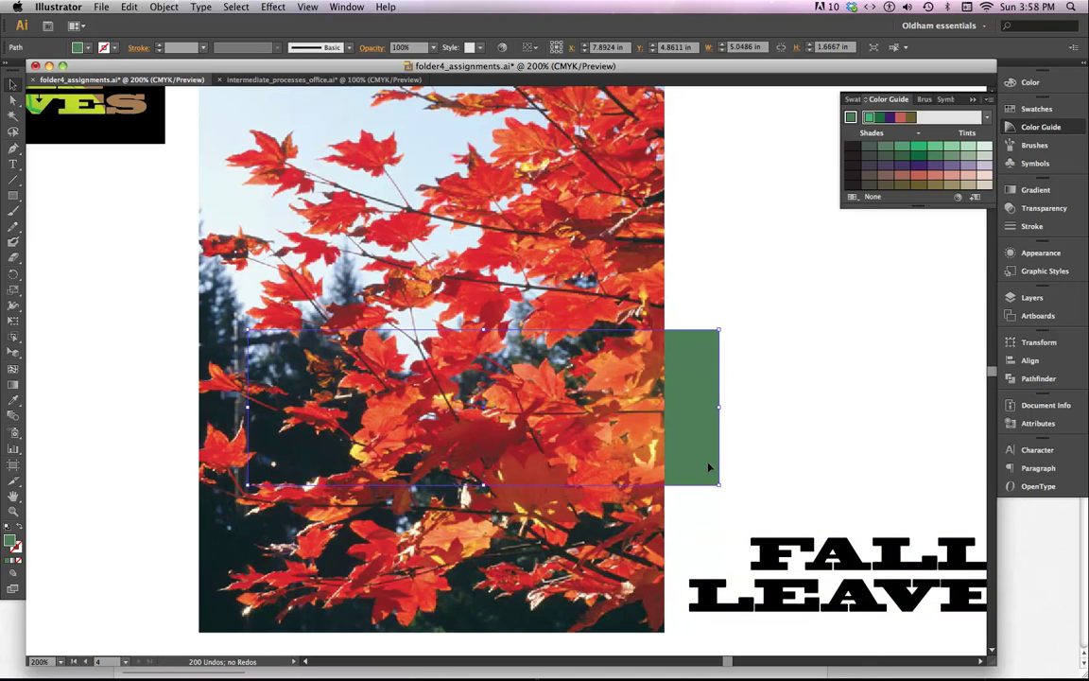
pyautogui.press('Delete')
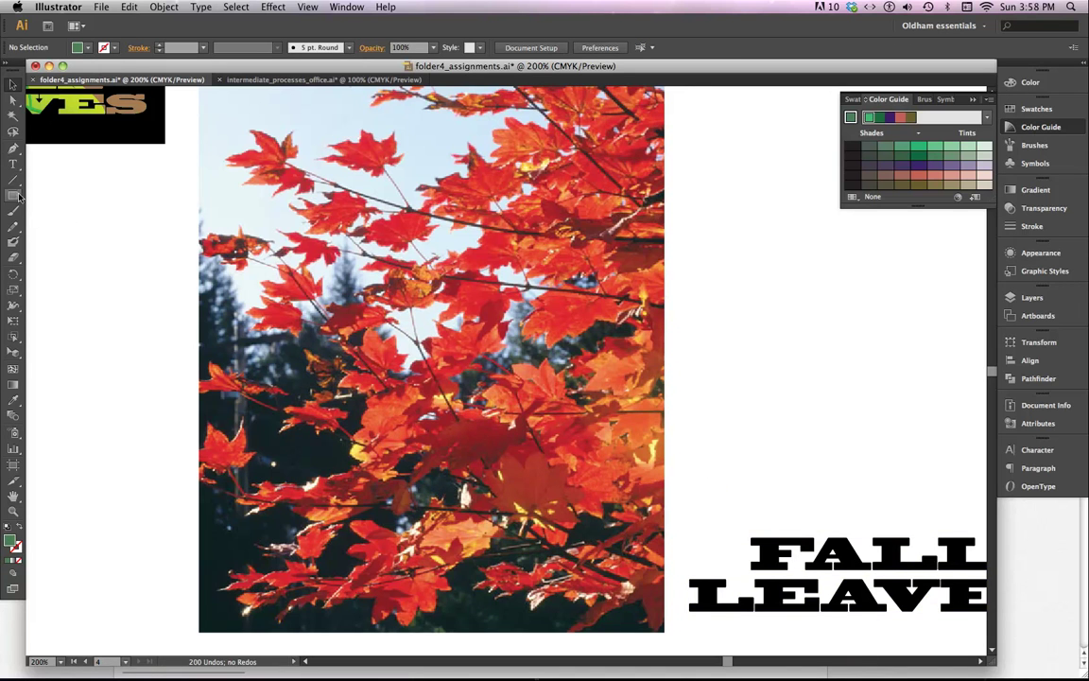
# - Draw a green five-pointed star over the leaves photo and bring it to the front
pyautogui.moveTo(18, 196); pyautogui.dragTo(68, 262)
pyautogui.moveTo(458, 413); pyautogui.dragTo(468, 230)
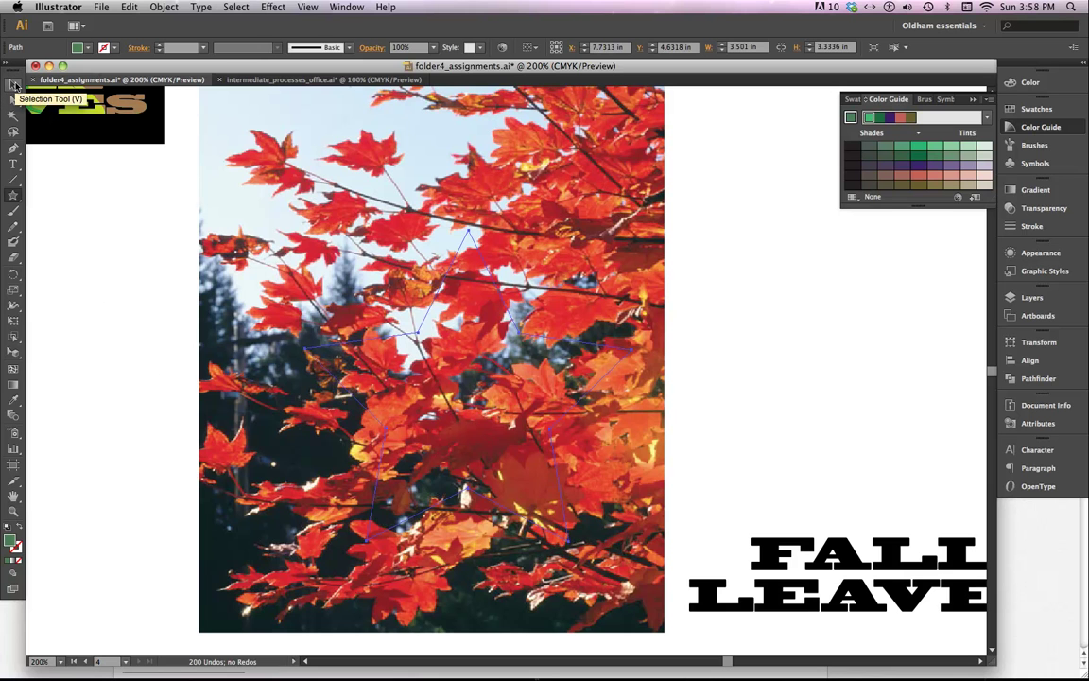
pyautogui.rightClick(410, 399)
pyautogui.moveTo(468, 562)
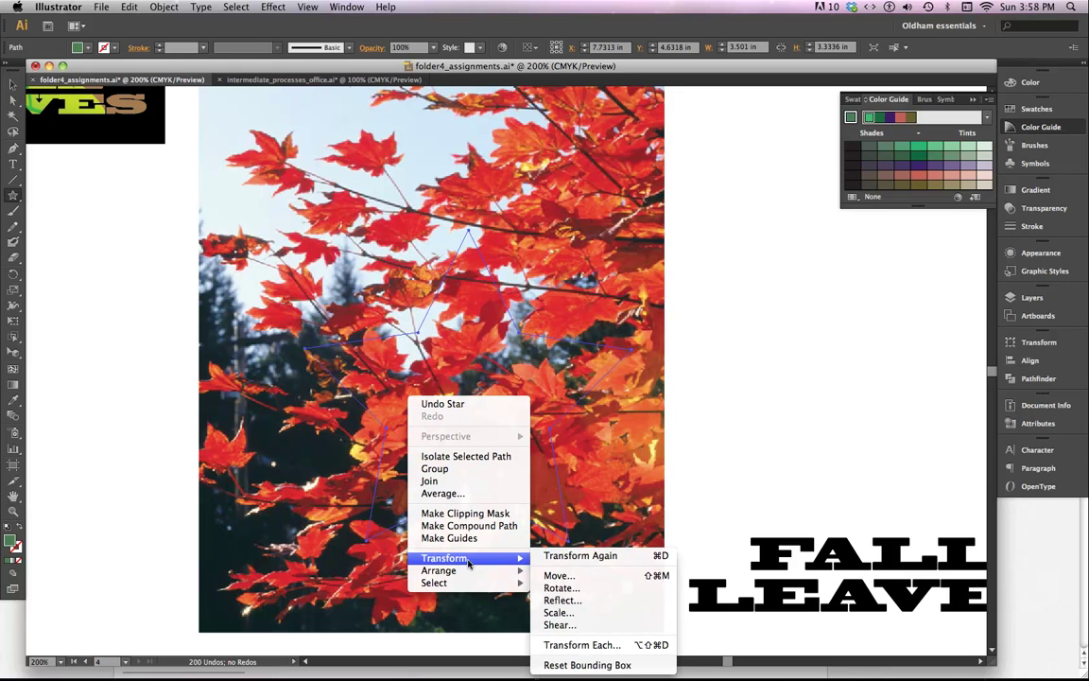
pyautogui.moveTo(502, 574)
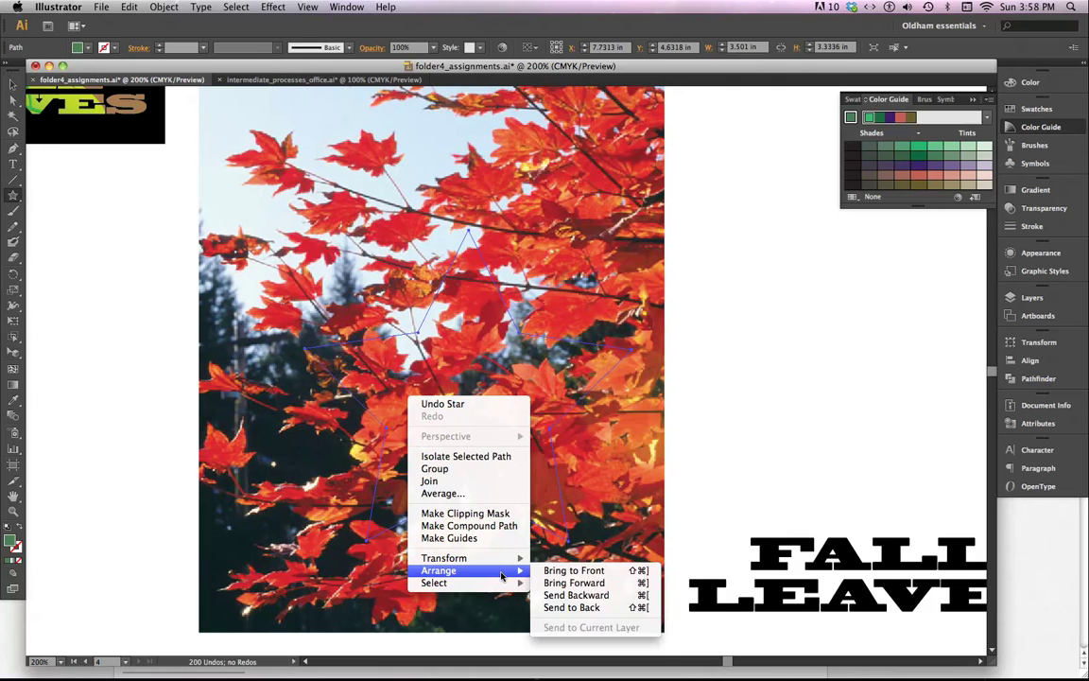
pyautogui.click(572, 571)
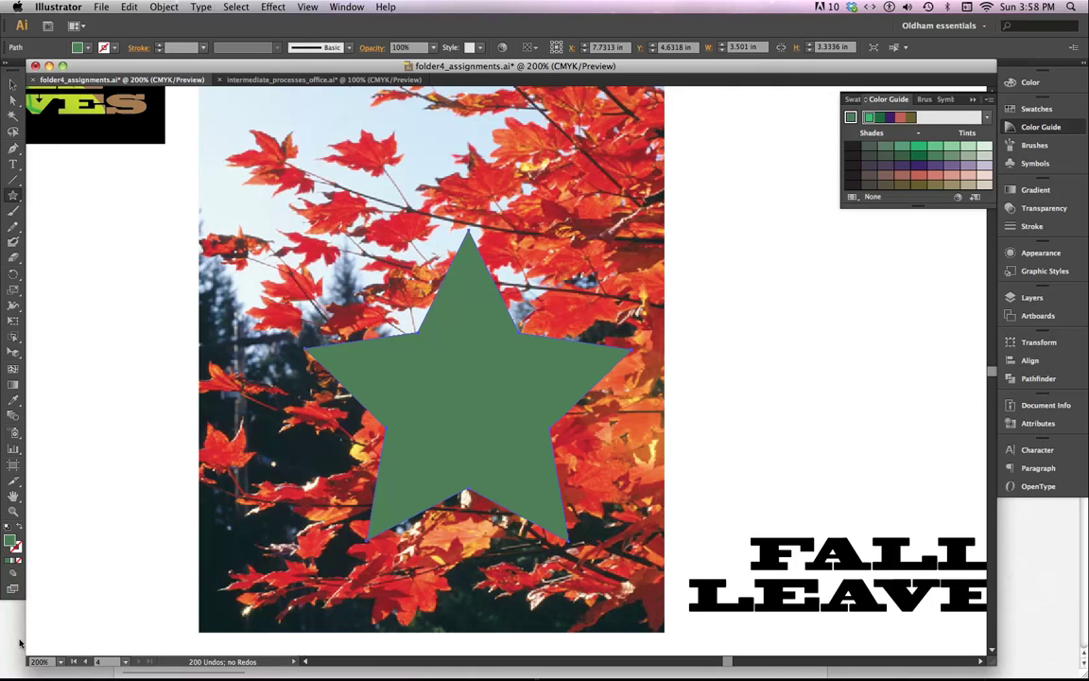
# - Set the drawing mode back to Draw Normal and return to the Selection tool
pyautogui.click(12, 572)
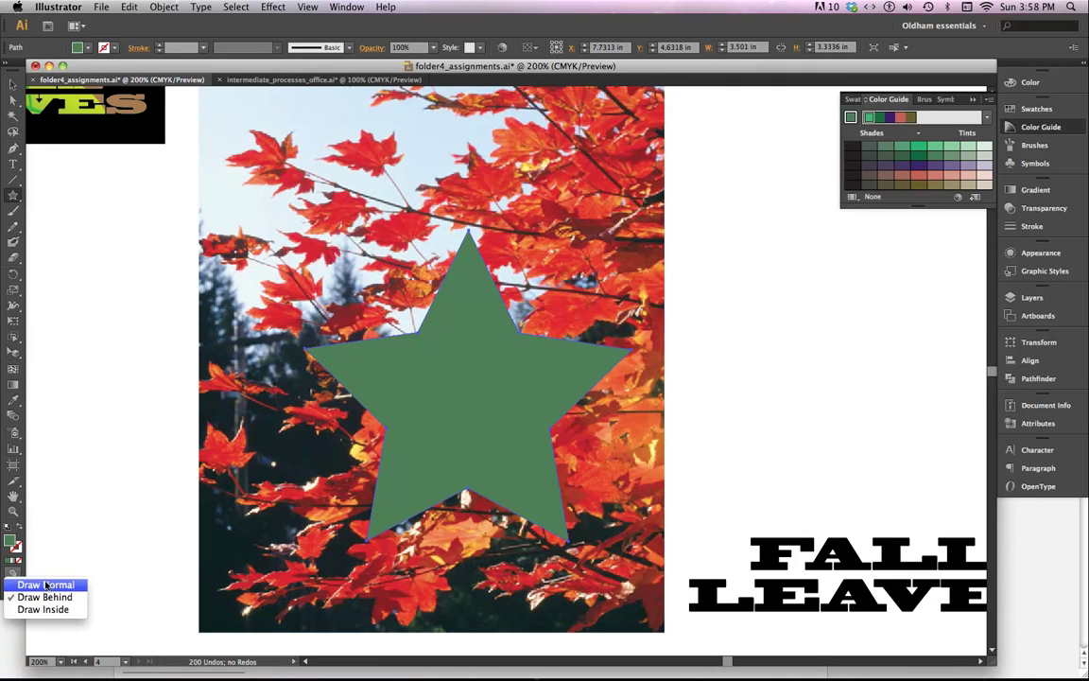
pyautogui.click(45, 585)
pyautogui.click(13, 85)
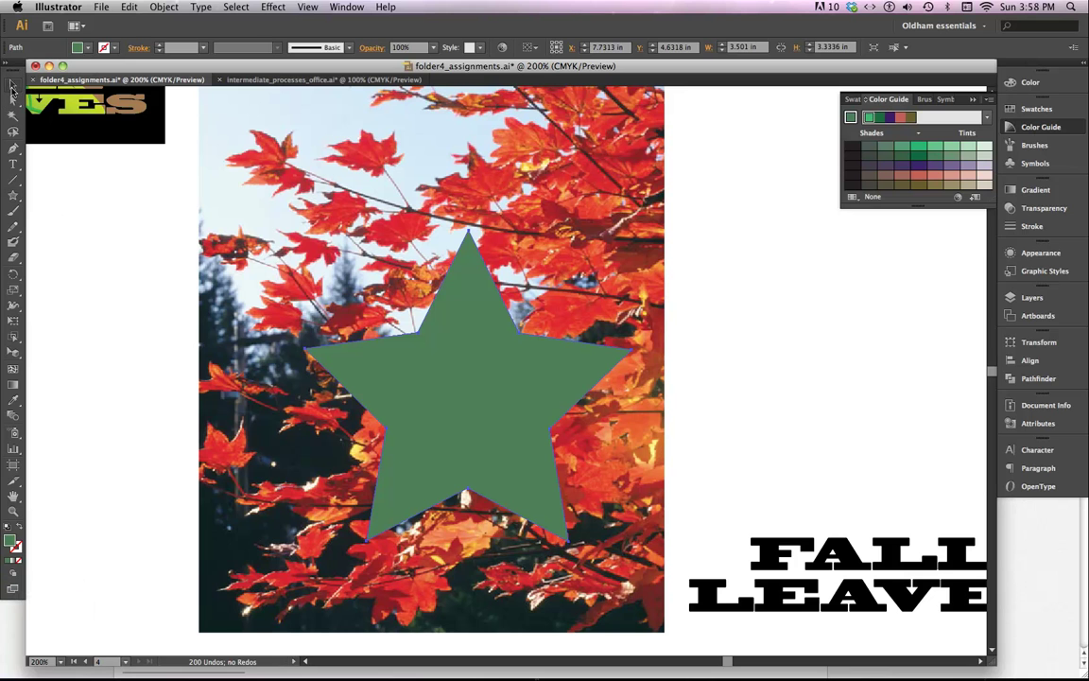
# - Clip the red-leaves photo inside the star with Cmd+7, then zoom to 100%
pyautogui.moveTo(156, 267); pyautogui.dragTo(257, 371)
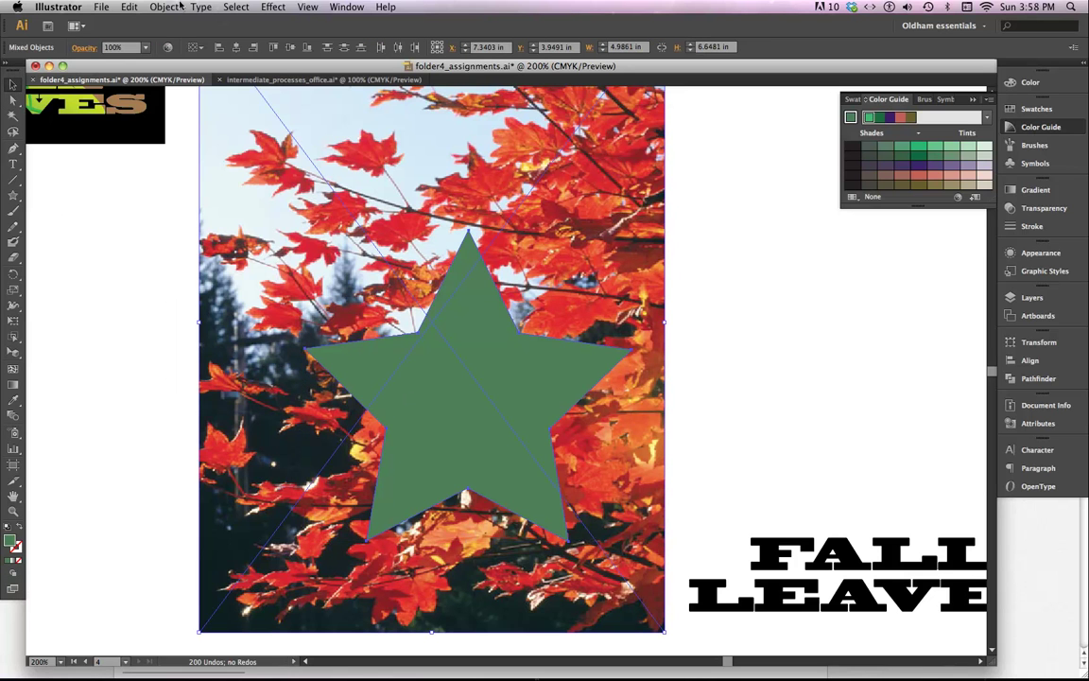
pyautogui.click(161, 8)
pyautogui.moveTo(186, 357)
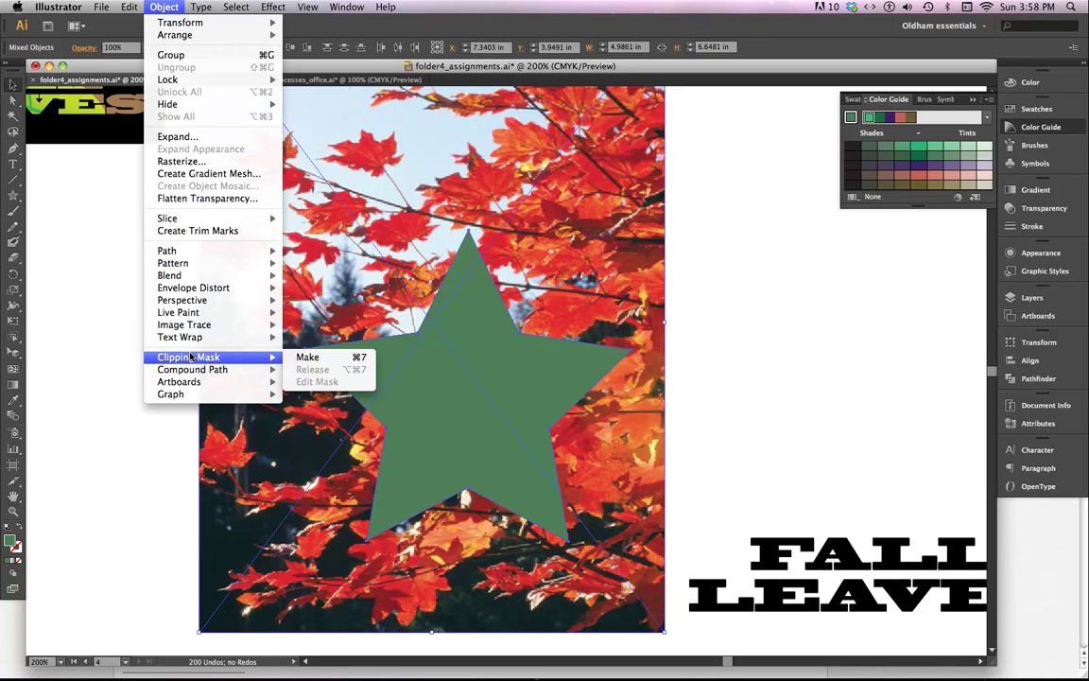
pyautogui.press('super+7')
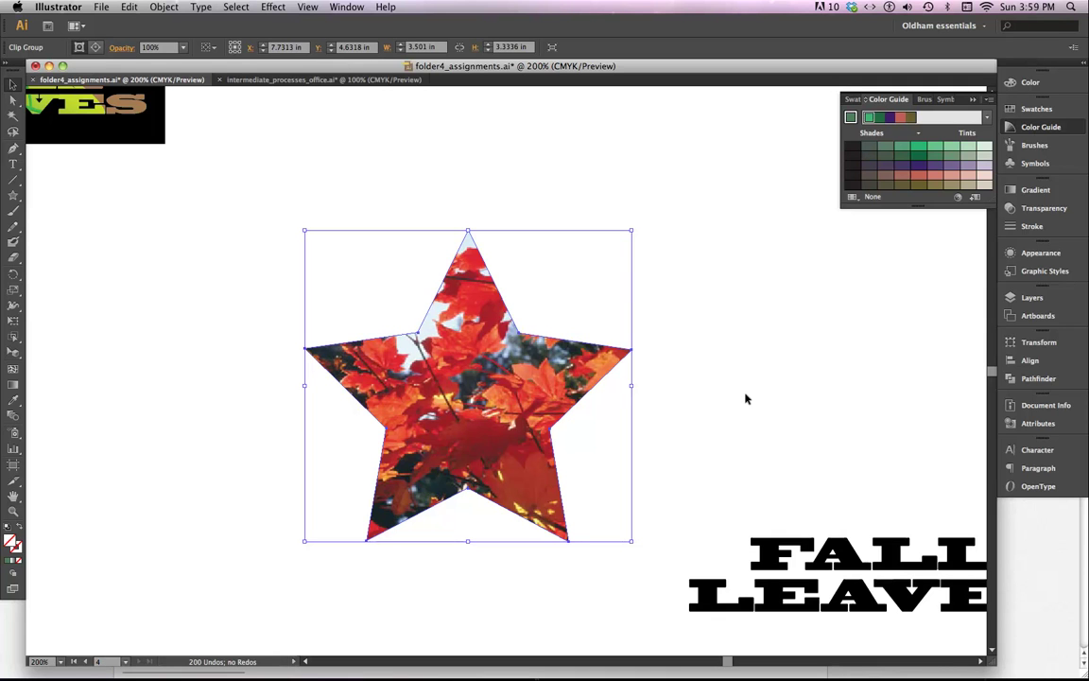
pyautogui.press('super+1')
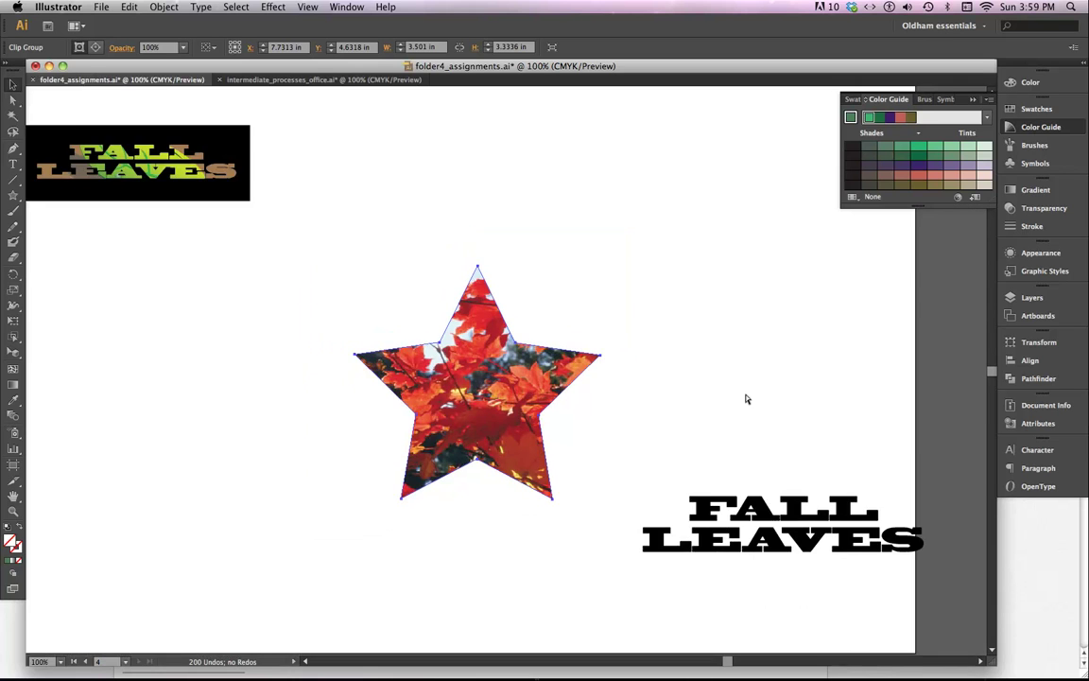